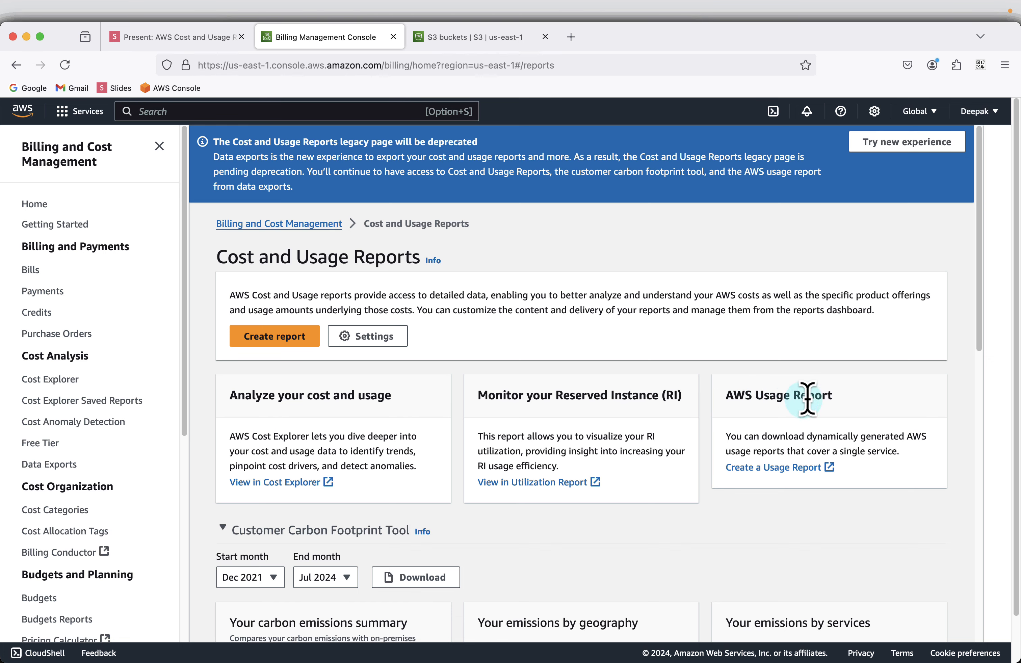
Scroll through the Cost and Usage Reports page, past the legacy-deprecation notice and 0.0 MTCO2e emissions.
scroll(854, 415, down, 3)
scroll(852, 416, down, 5)
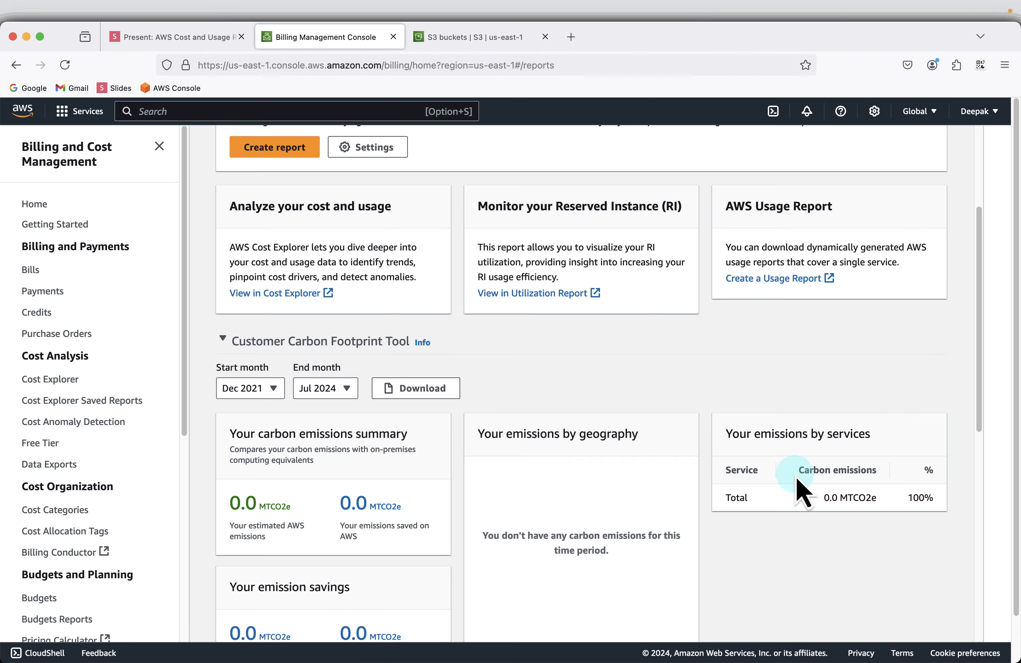
scroll(797, 491, down, 10)
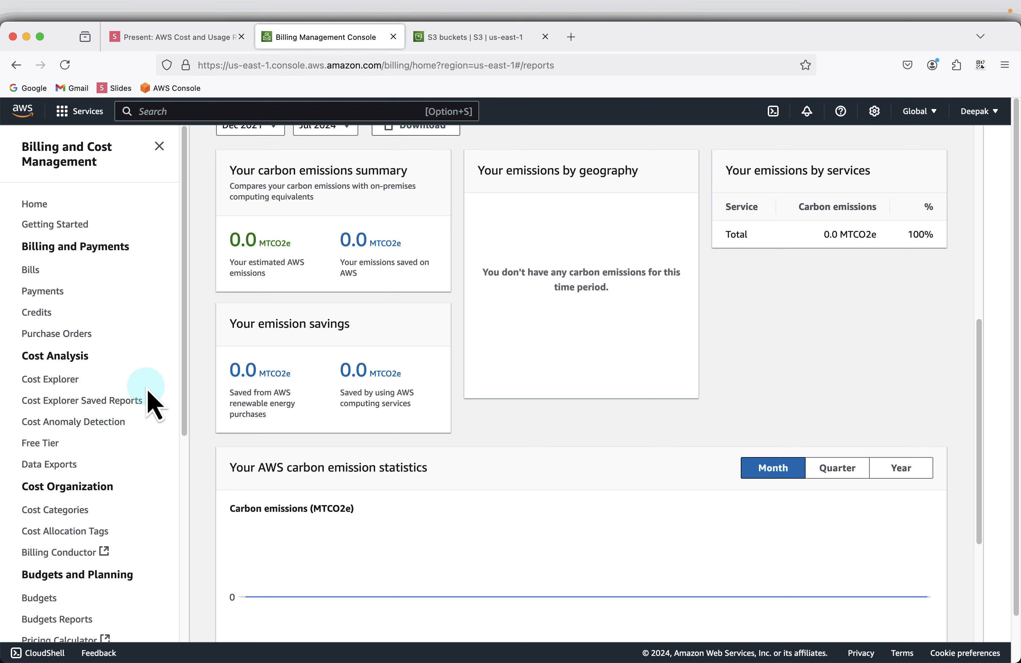
scroll(176, 393, down, 1)
scroll(176, 393, down, 3)
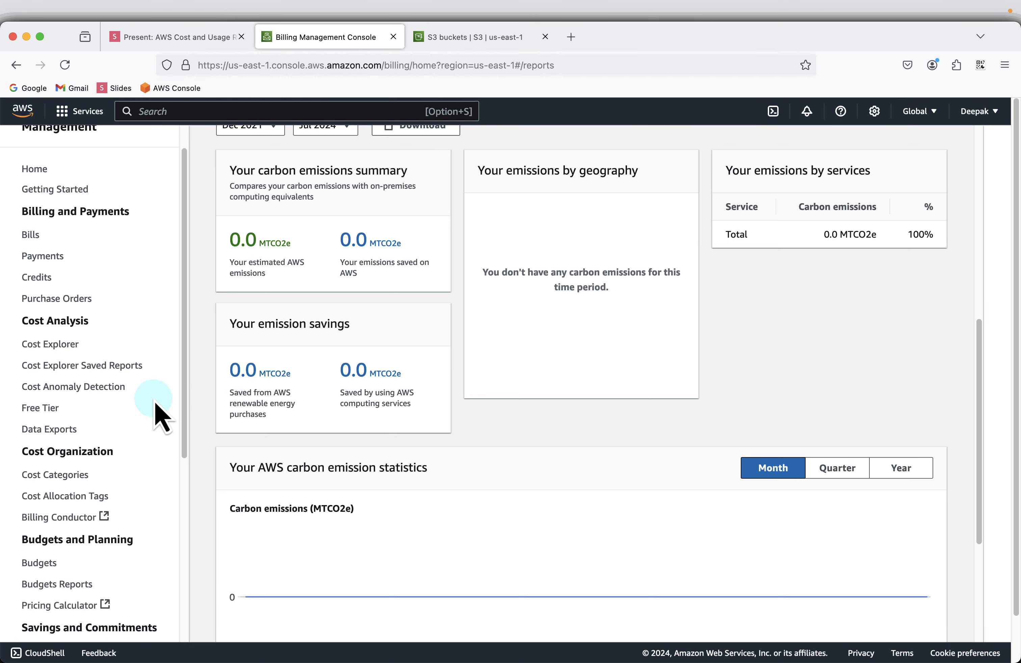
scroll(159, 414, down, 3)
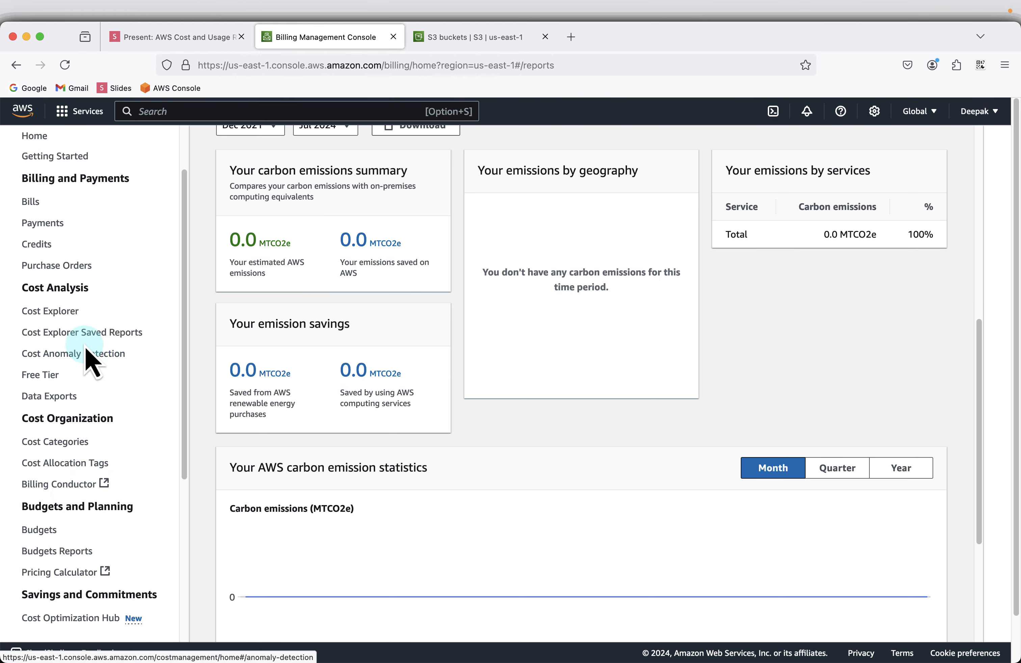
scroll(141, 465, down, 3)
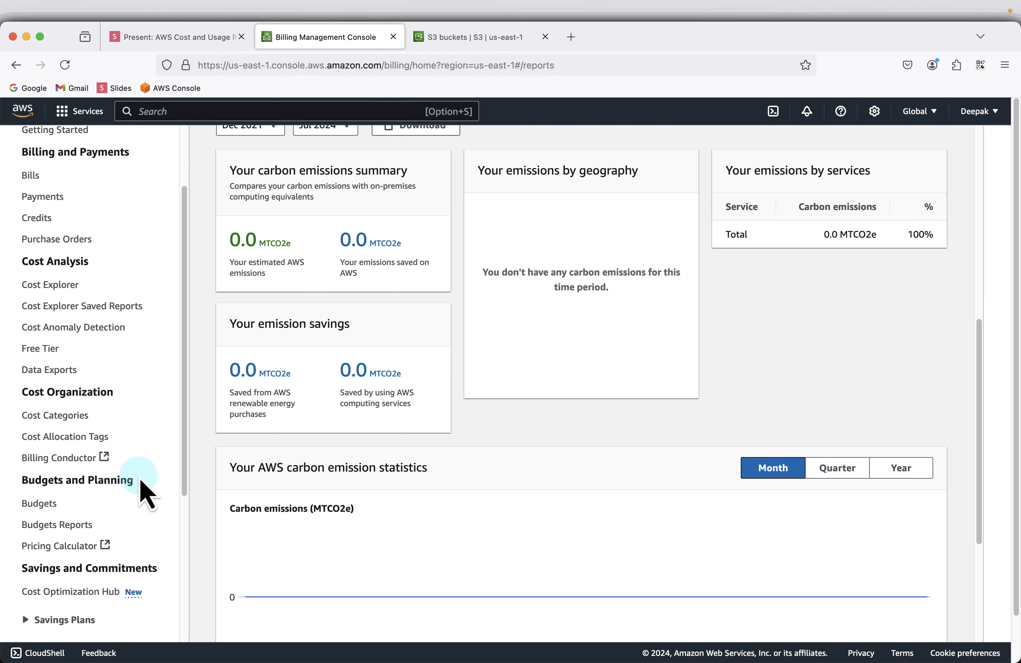
scroll(141, 491, down, 3)
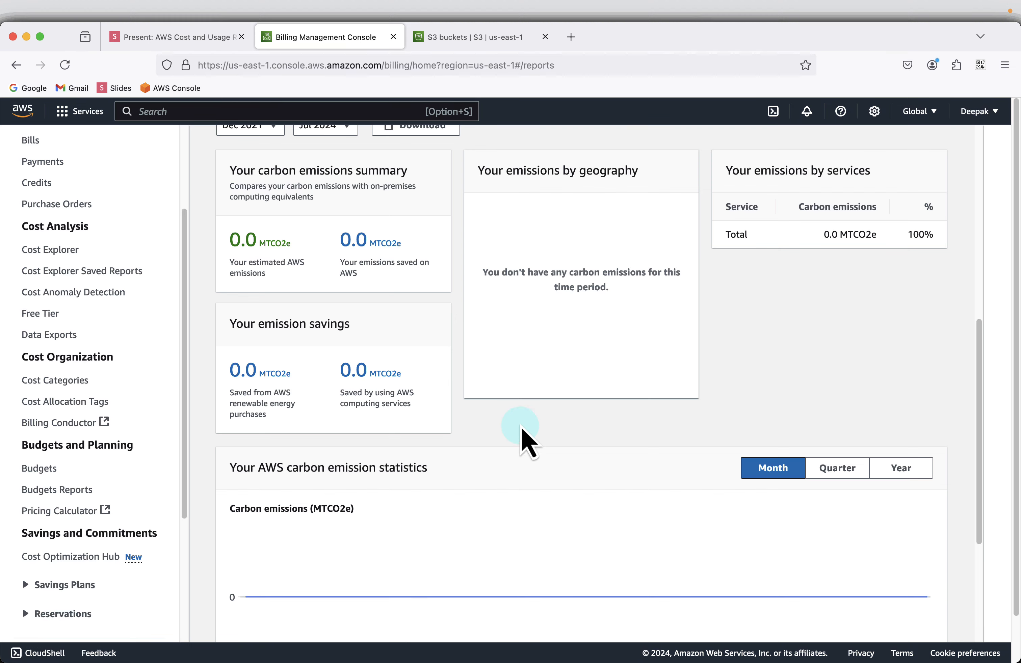
scroll(521, 433, up, 10)
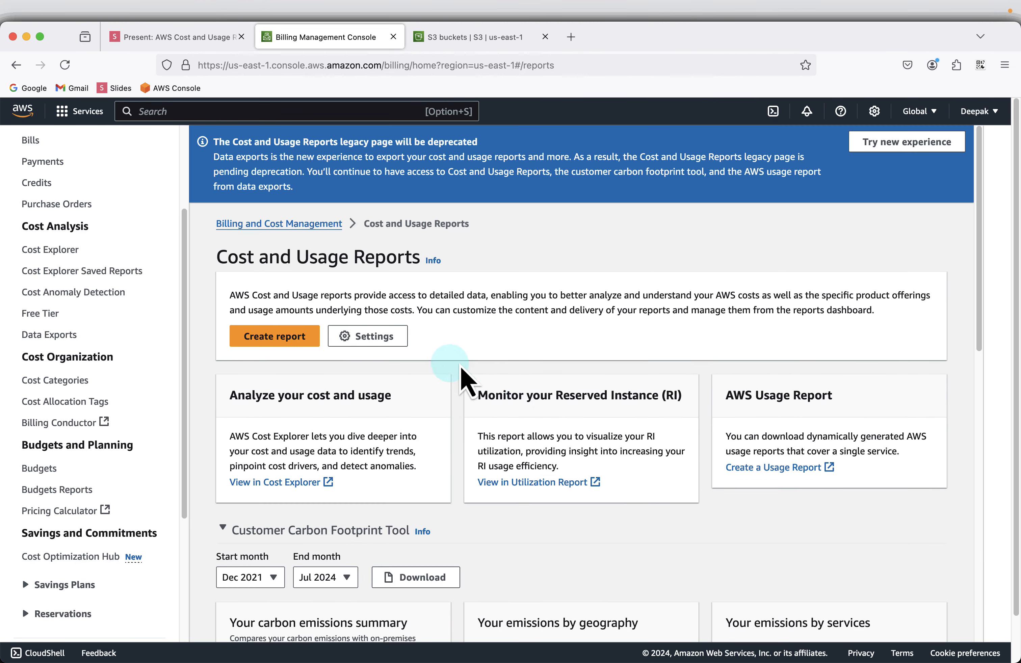
Start a new report, tick Split cost allocation data under Additional content, and proceed to delivery options.
click(275, 340)
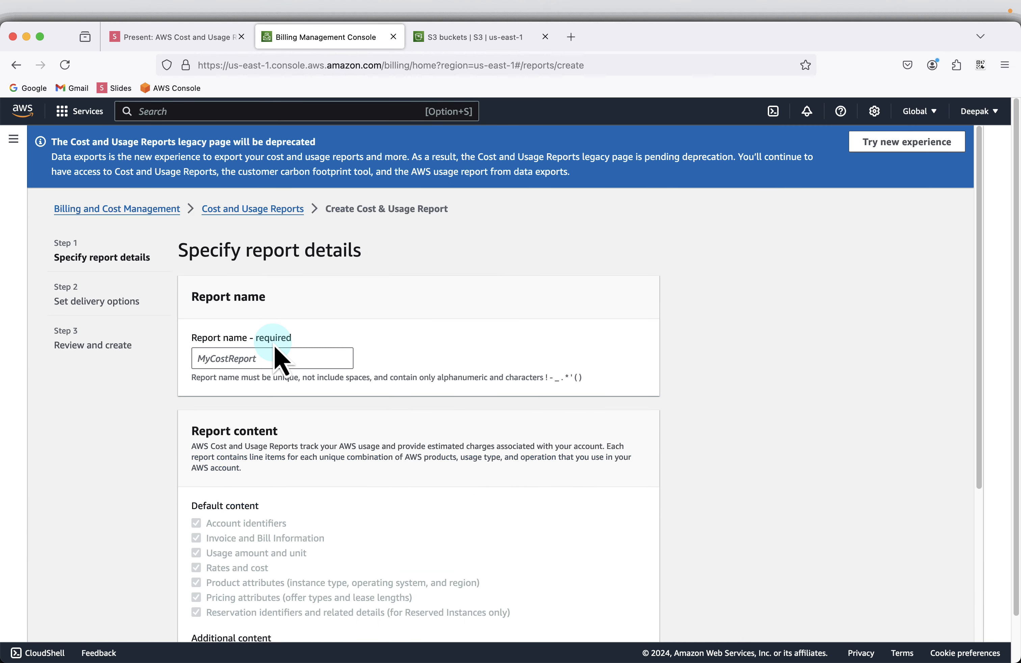
click(259, 362)
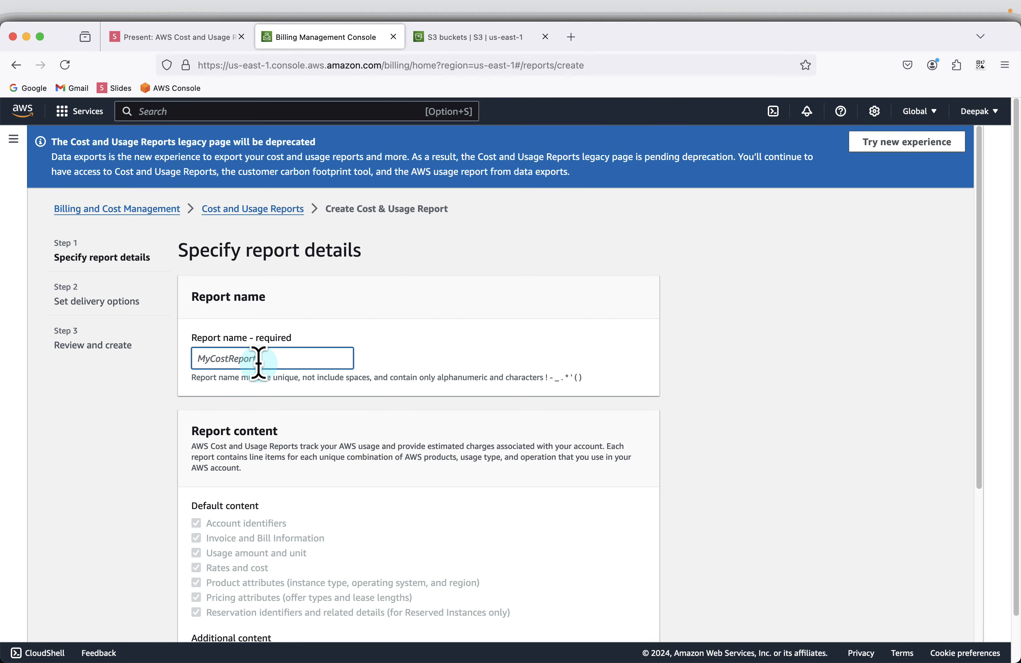
scroll(610, 383, down, 5)
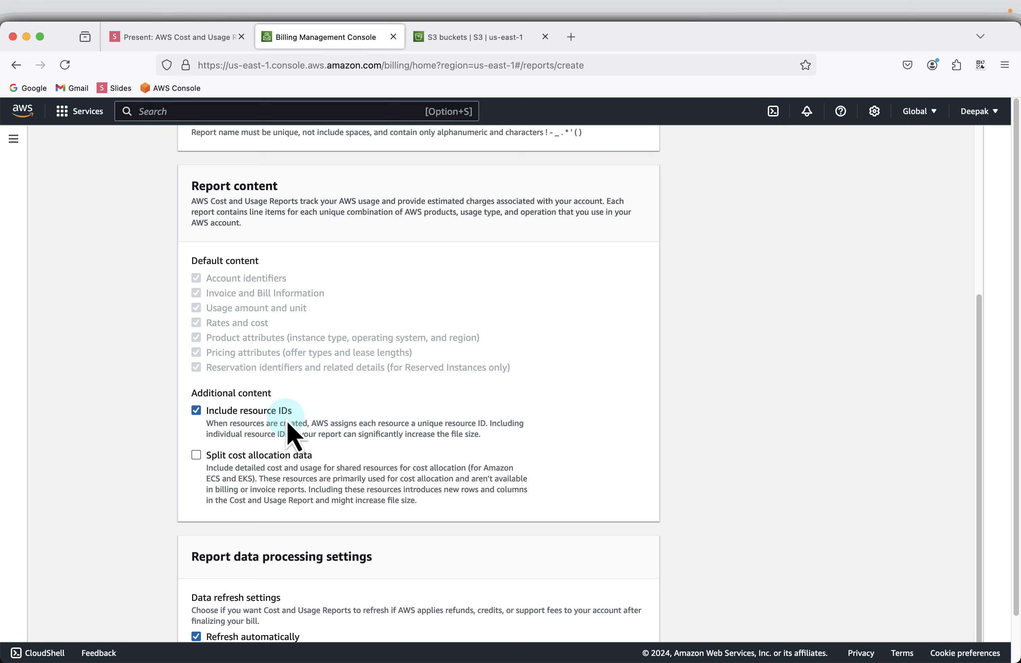
click(276, 458)
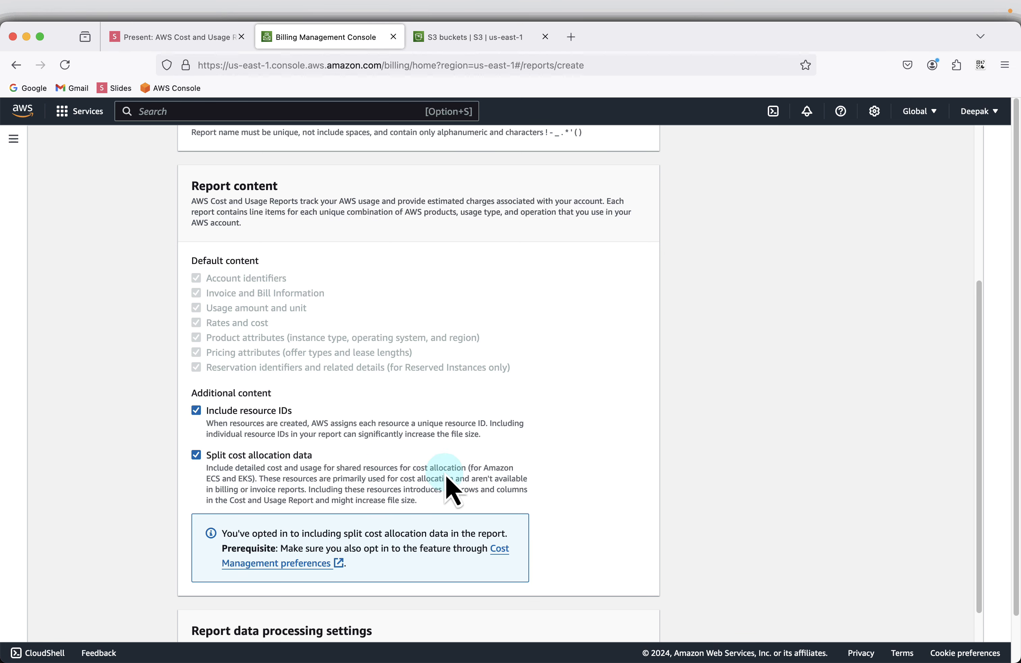
scroll(446, 473, down, 3)
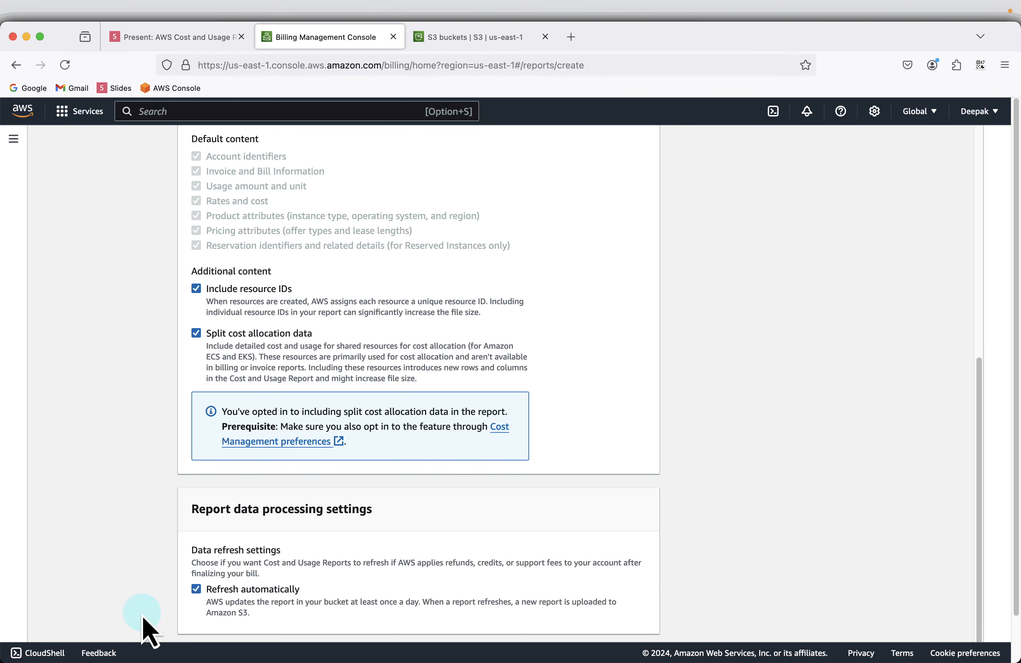
scroll(319, 611, down, 1)
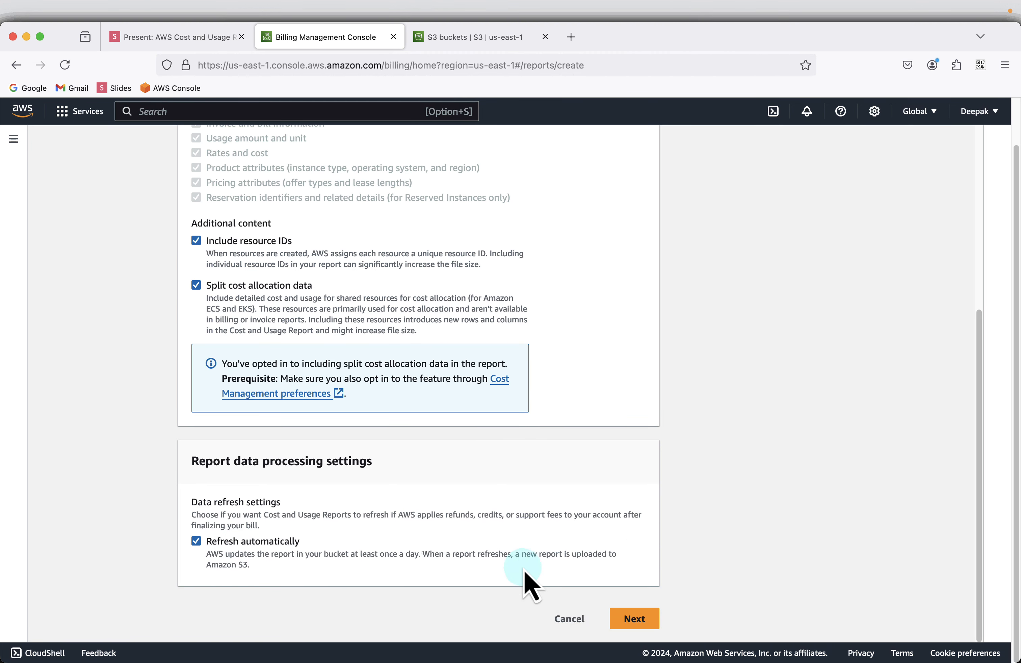
click(634, 618)
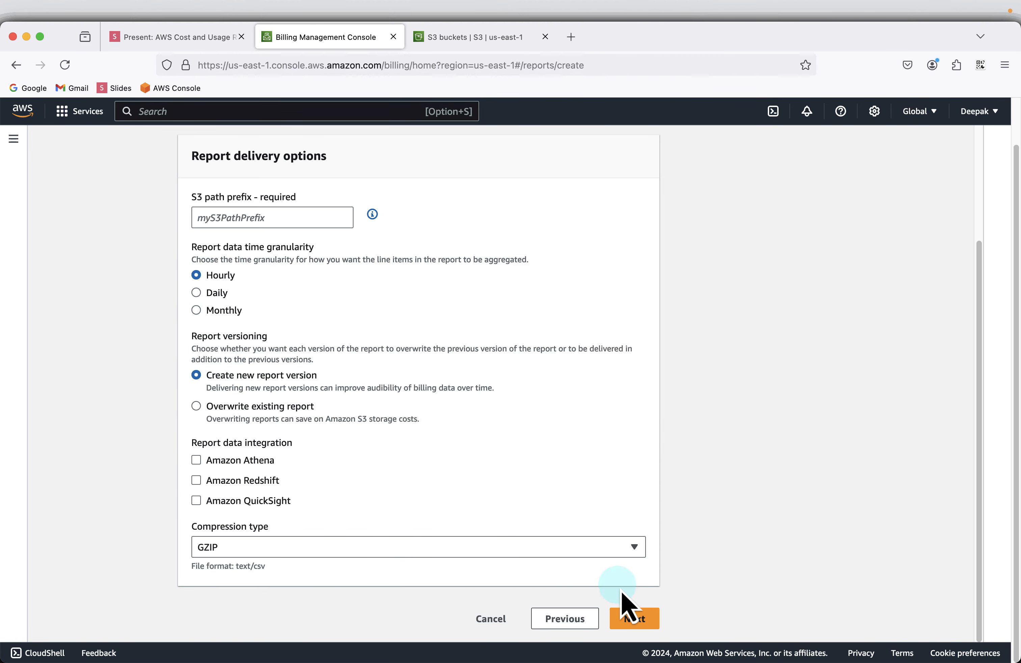
Choose the existing S3 bucket cost-and-usage-reports-239692 as the report's destination.
scroll(260, 246, up, 1)
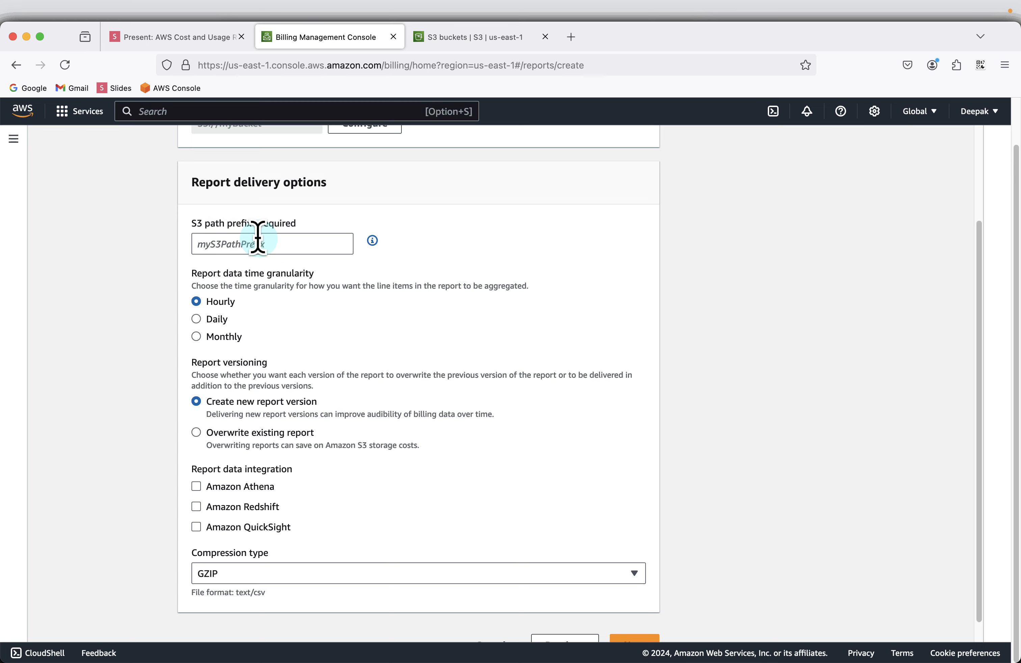
scroll(258, 237, up, 5)
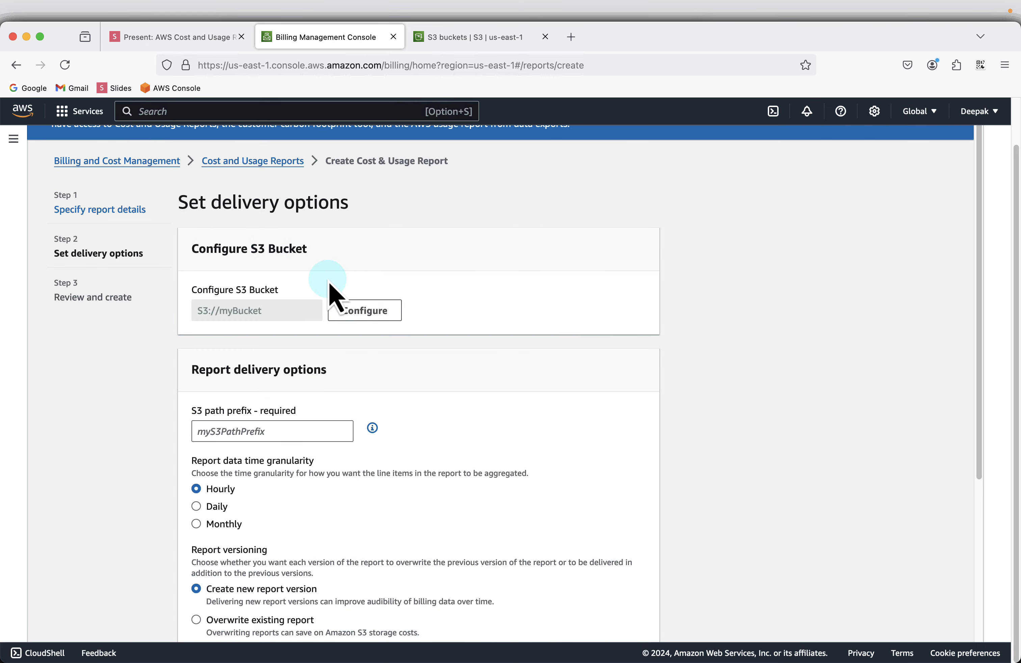
click(355, 319)
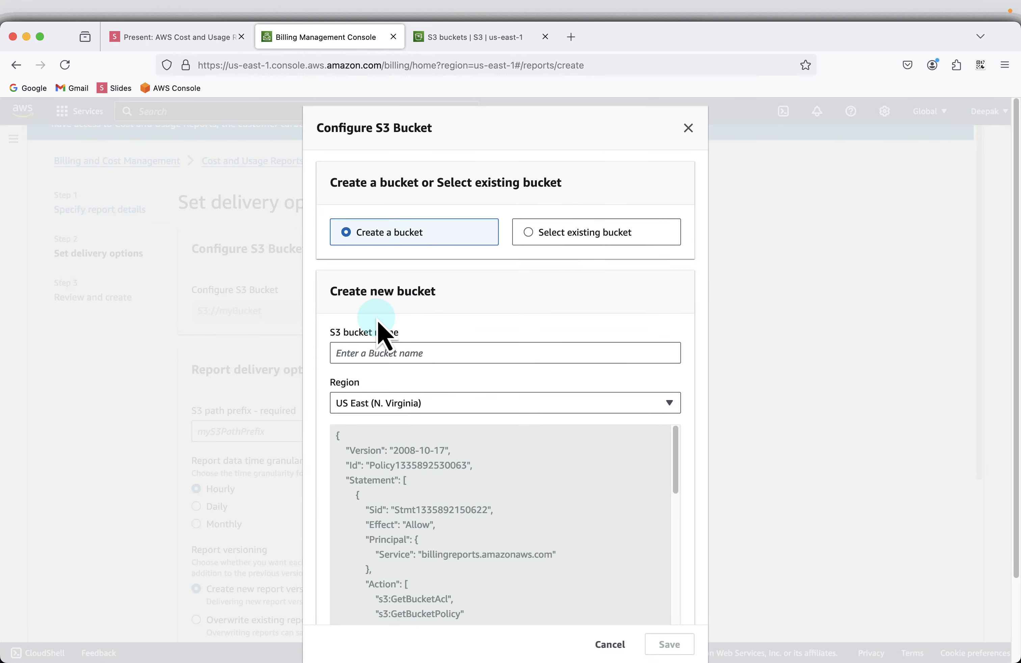
click(585, 239)
click(660, 359)
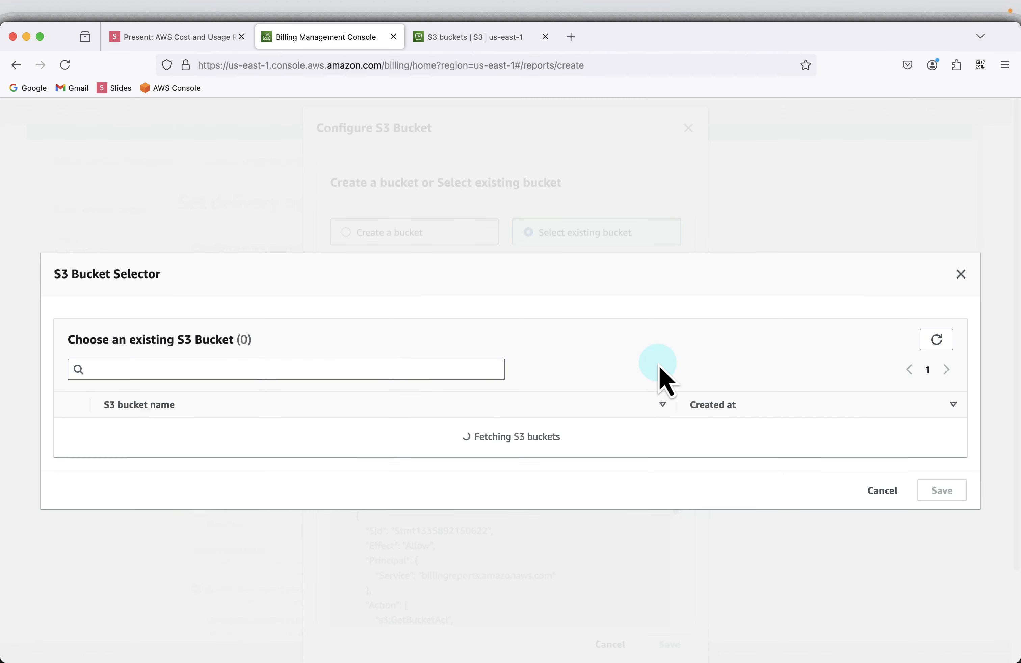
click(72, 424)
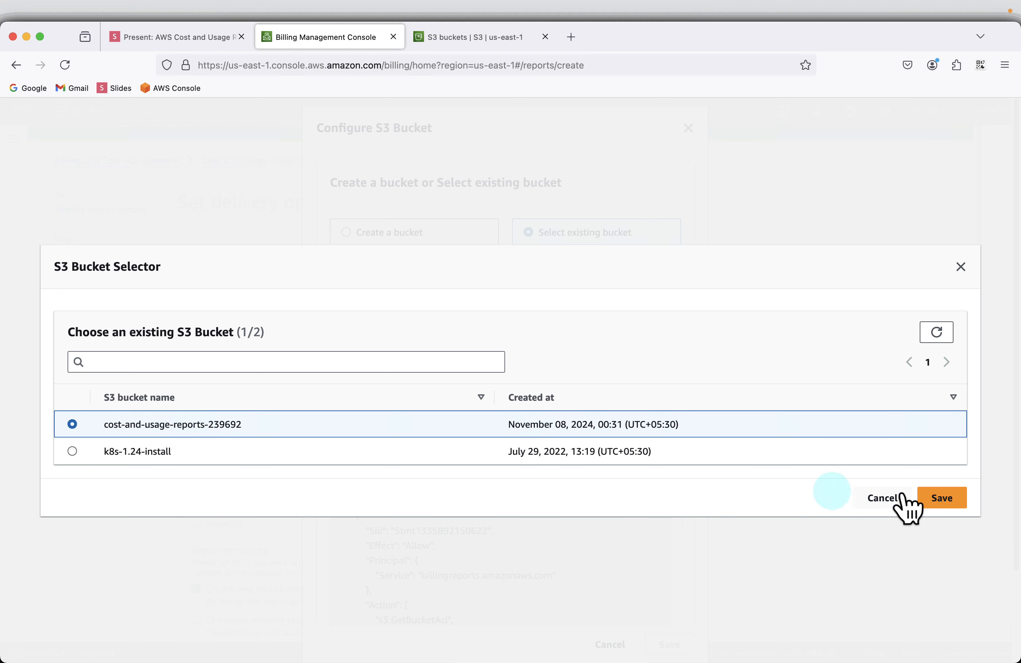
click(942, 499)
Accept the default bucket policy and save the bucket configuration.
scroll(604, 403, down, 3)
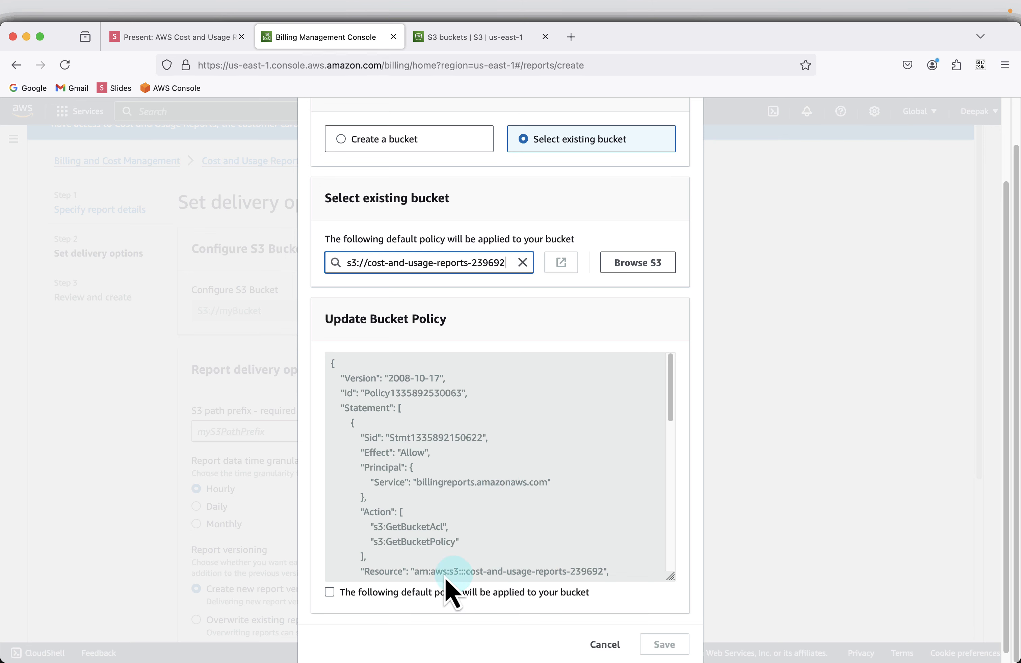
click(395, 593)
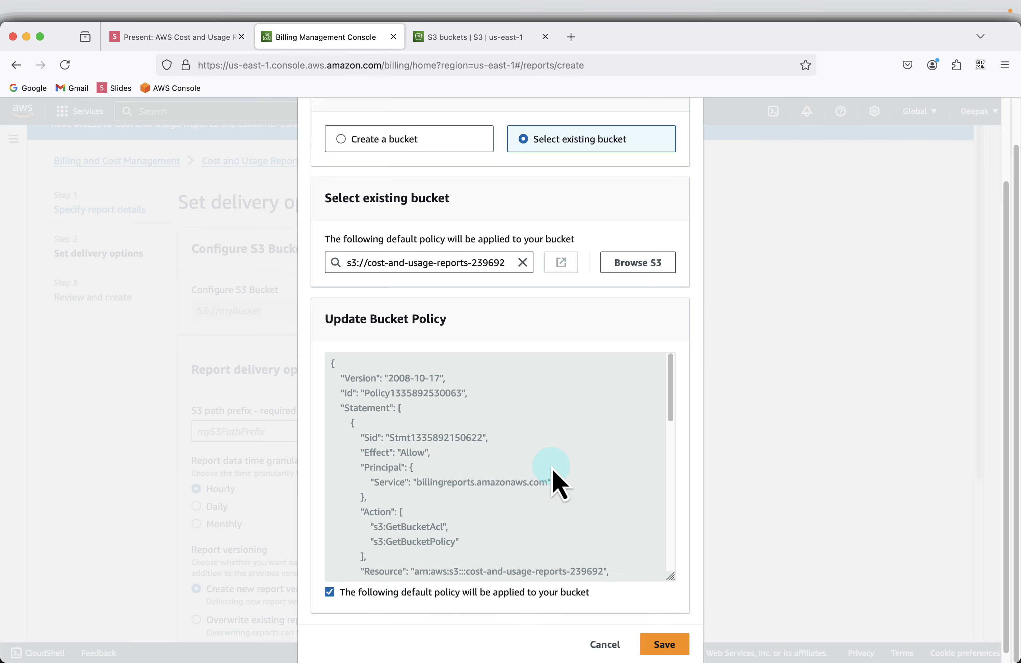
scroll(554, 479, down, 2)
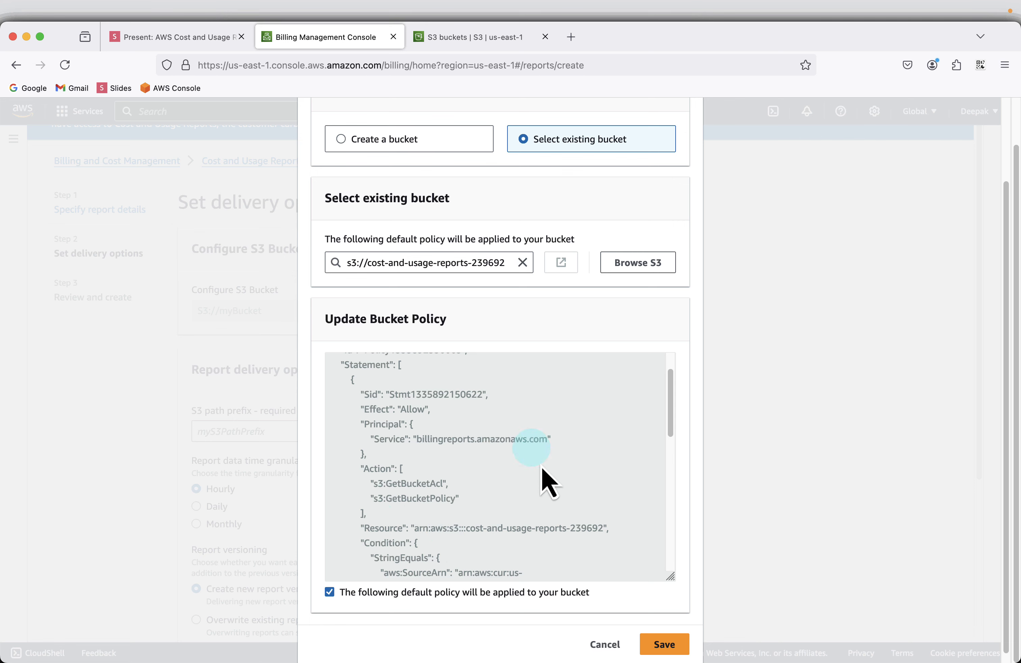
scroll(504, 485, down, 2)
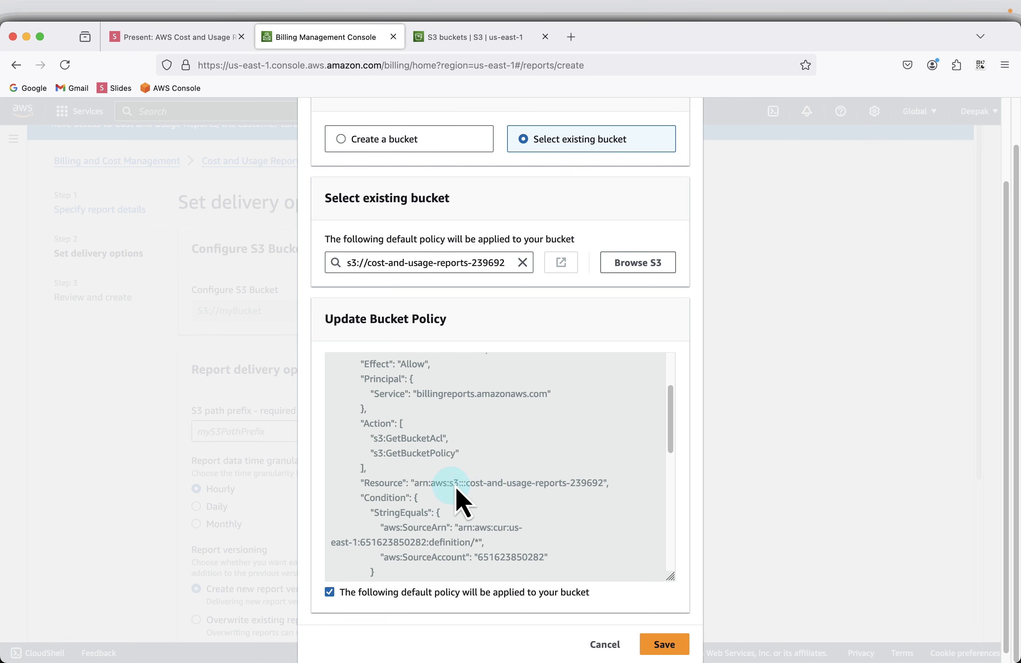
scroll(473, 521, down, 2)
click(664, 644)
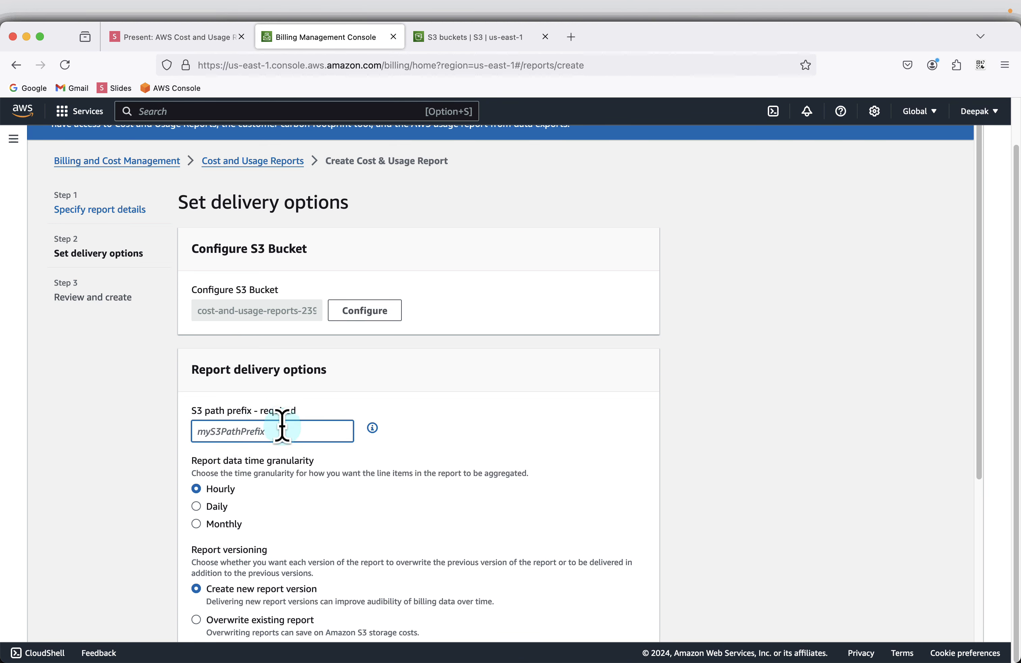
Advance the deck to the Report delivery options slide and copy the cost-and-usage-reports prefix.
click(180, 37)
click(999, 637)
click(999, 637)
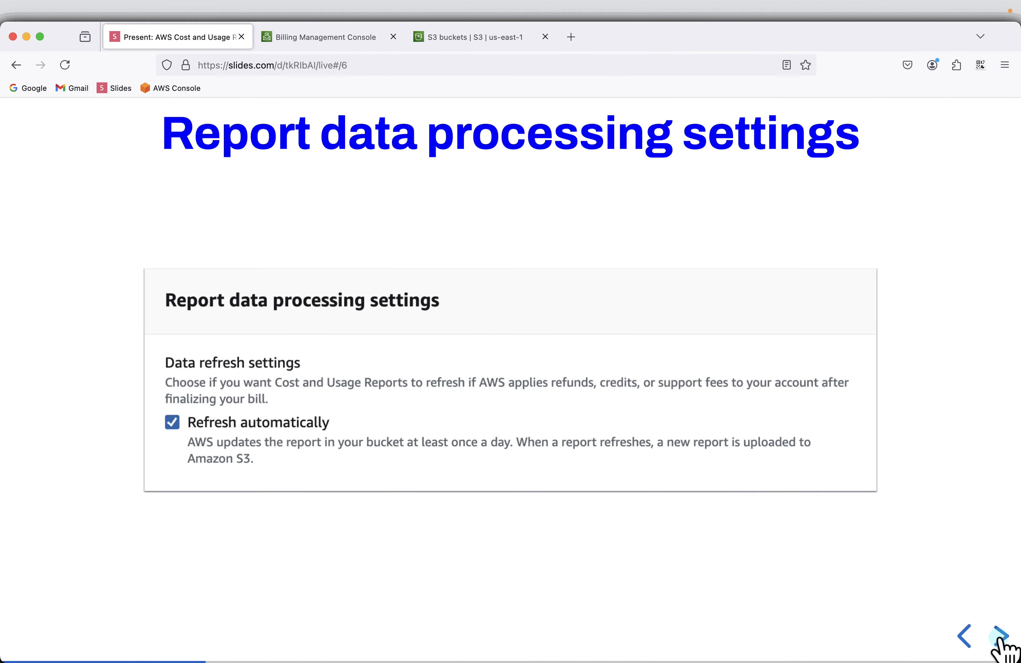
click(999, 637)
click(999, 637)
click(999, 637)
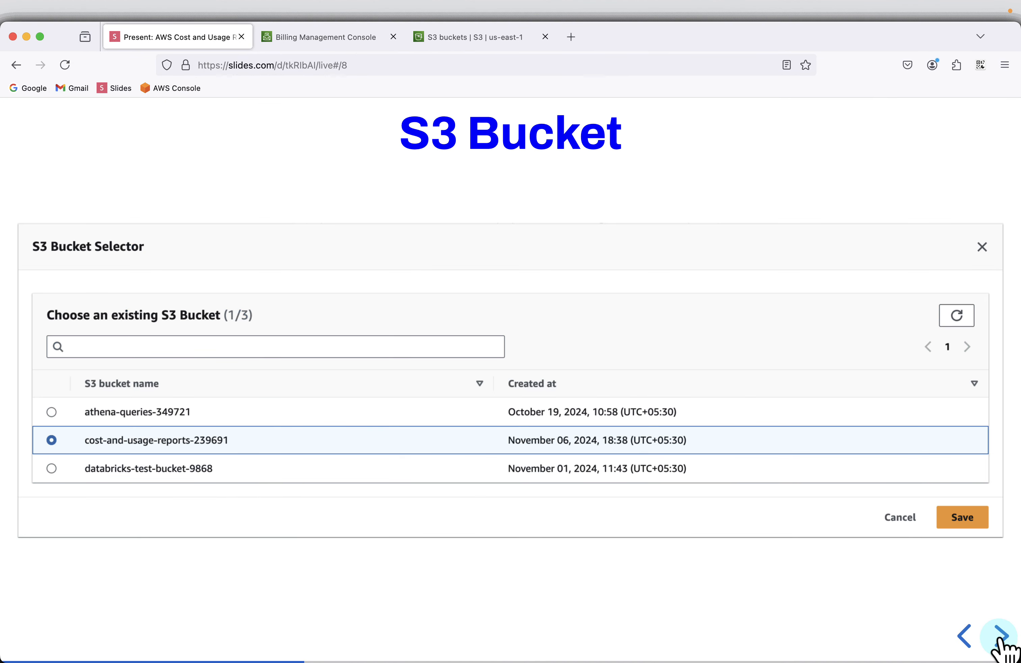
click(999, 637)
click(999, 636)
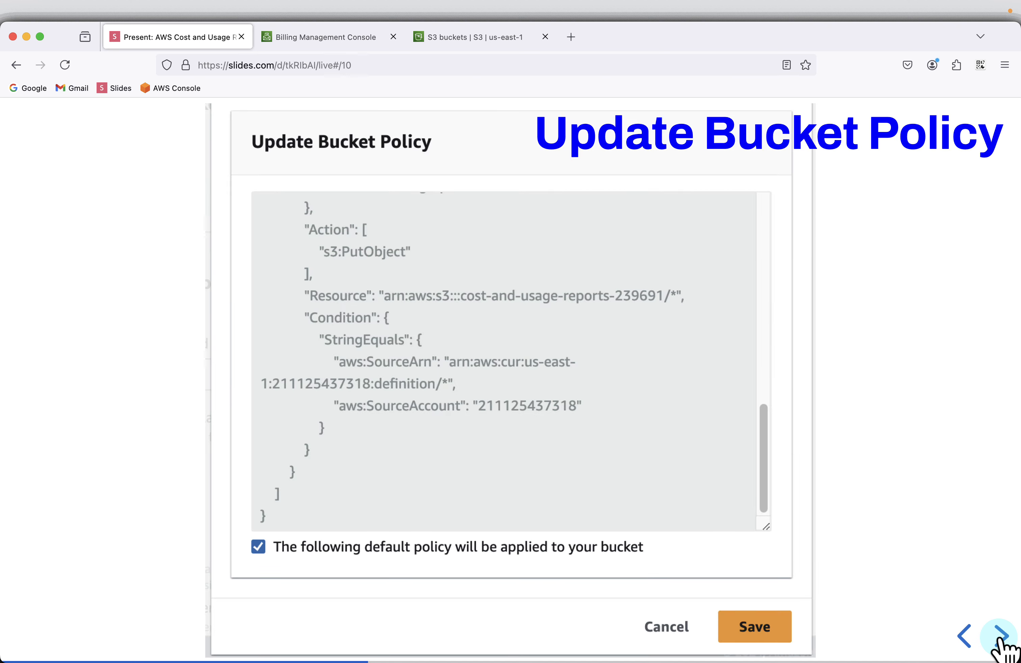
click(999, 637)
click(999, 637)
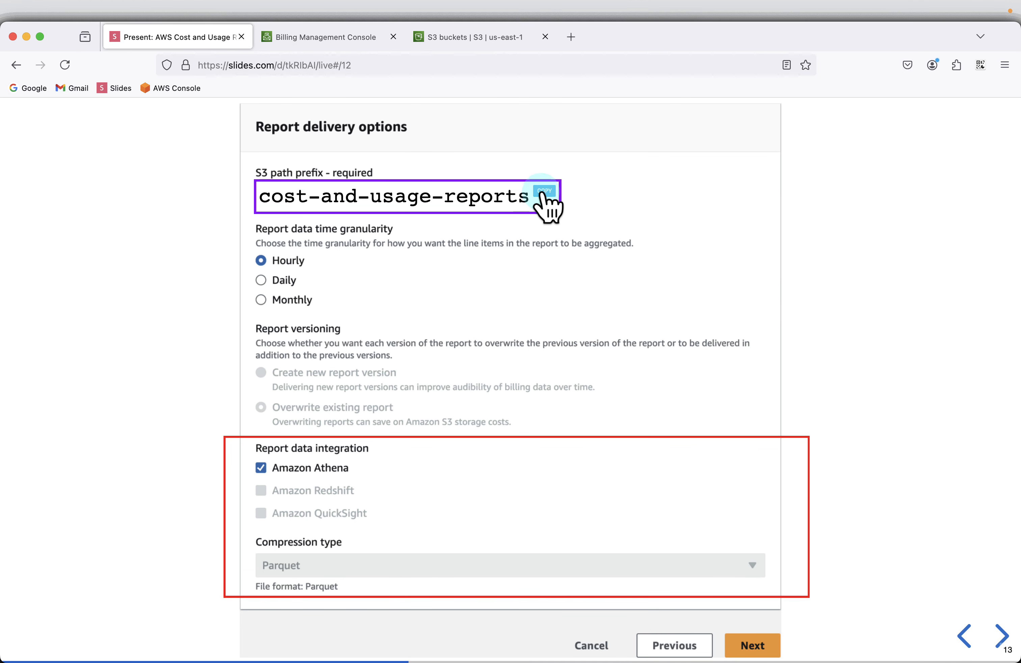
click(544, 191)
Enter cost-and-usage-reports as the report's S3 path prefix.
click(351, 47)
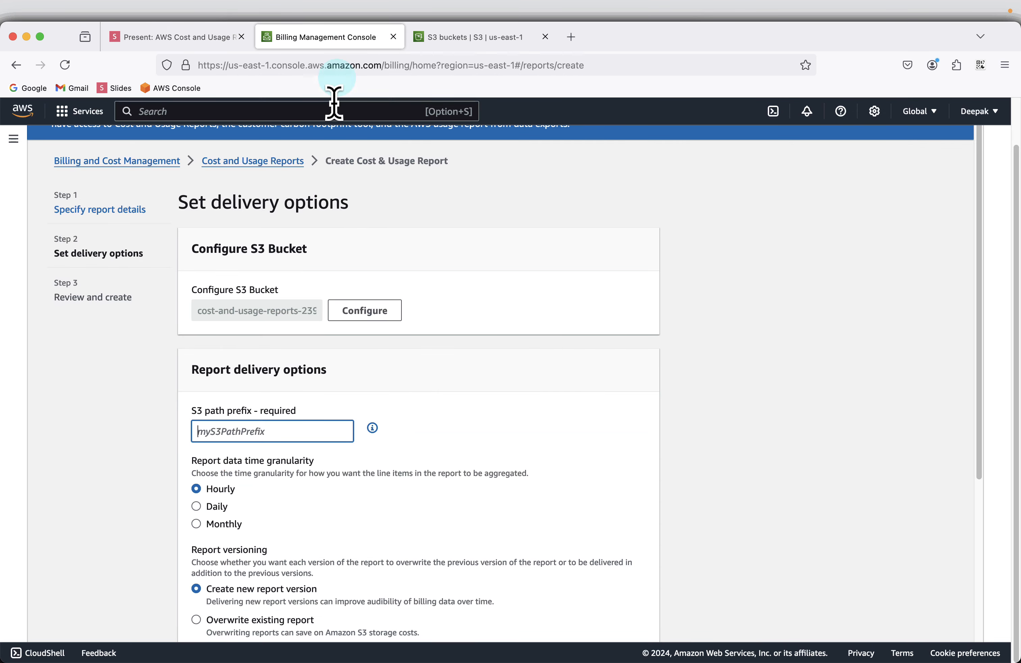
click(282, 427)
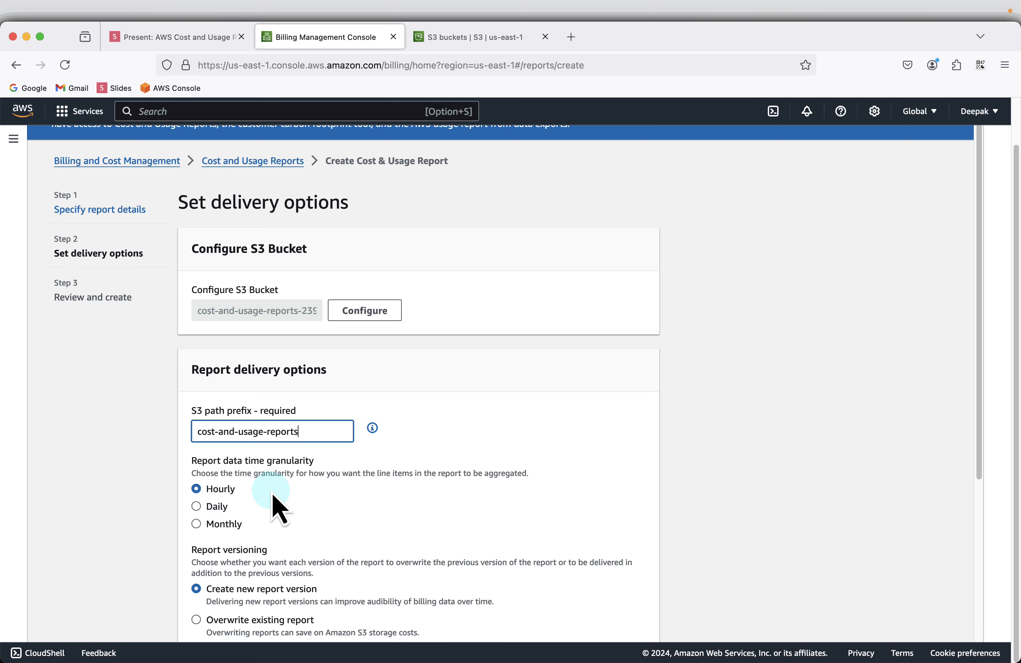
scroll(282, 499, down, 1)
scroll(282, 500, down, 3)
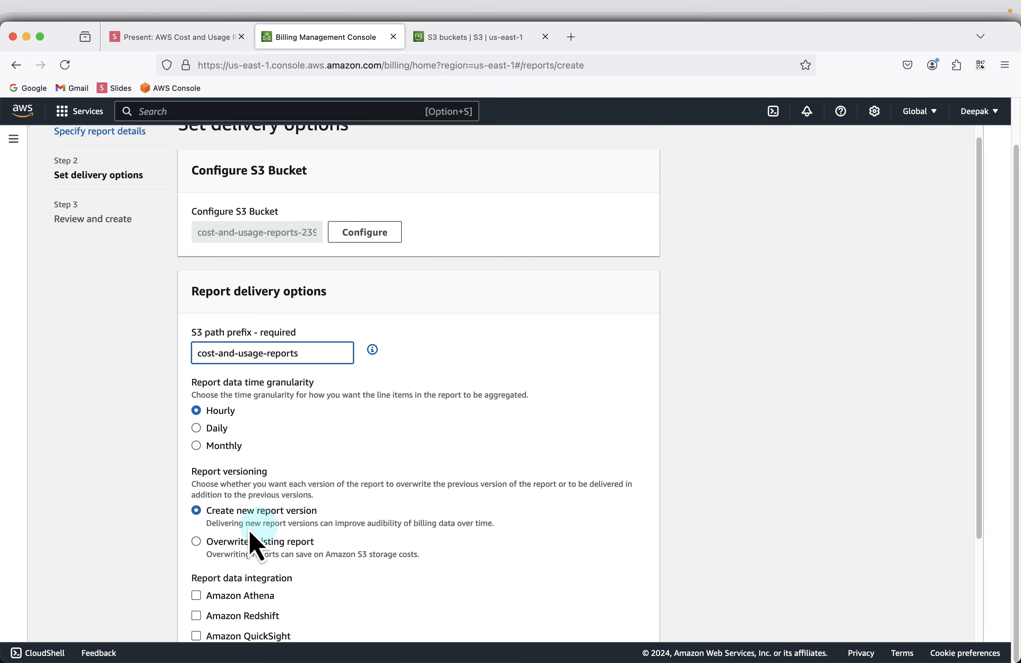
scroll(366, 540, down, 2)
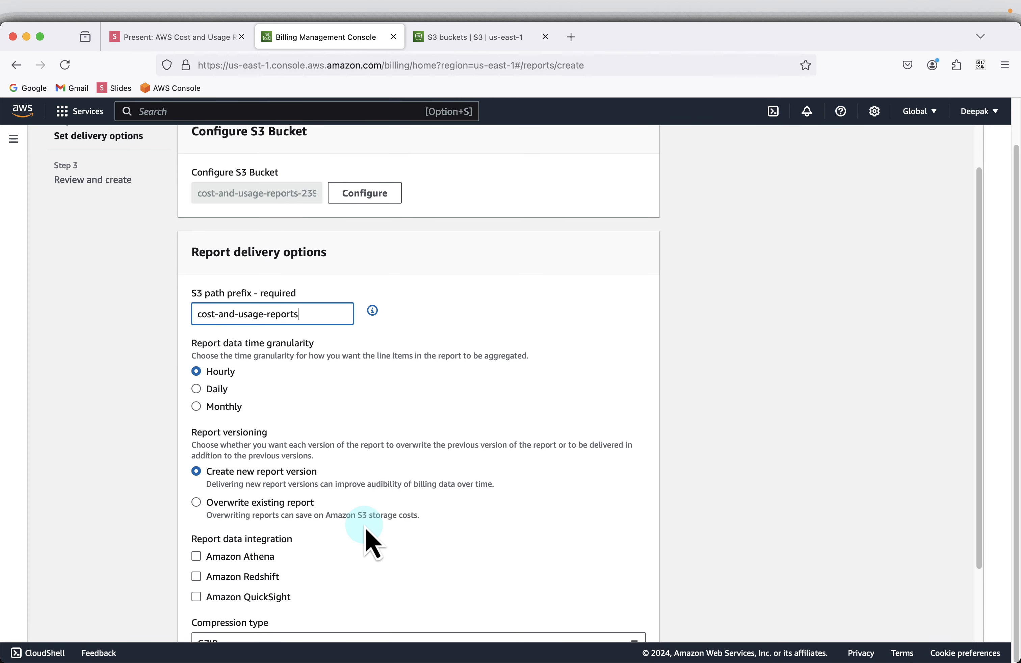
scroll(366, 540, down, 2)
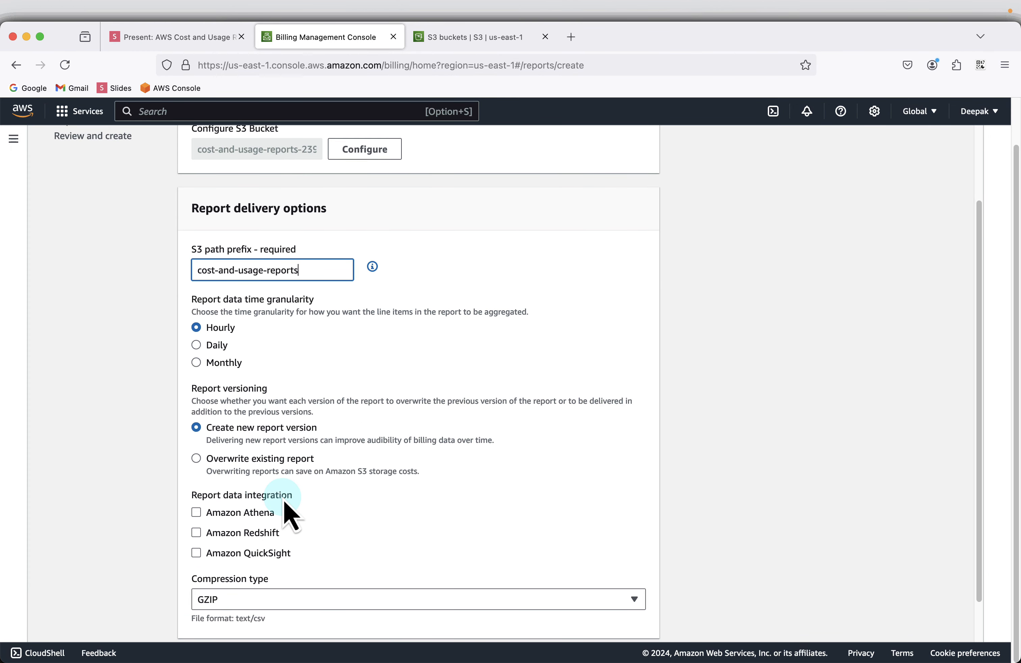
Enable Amazon Athena integration under Report data integration, leaving Parquet compression set.
click(239, 536)
click(237, 535)
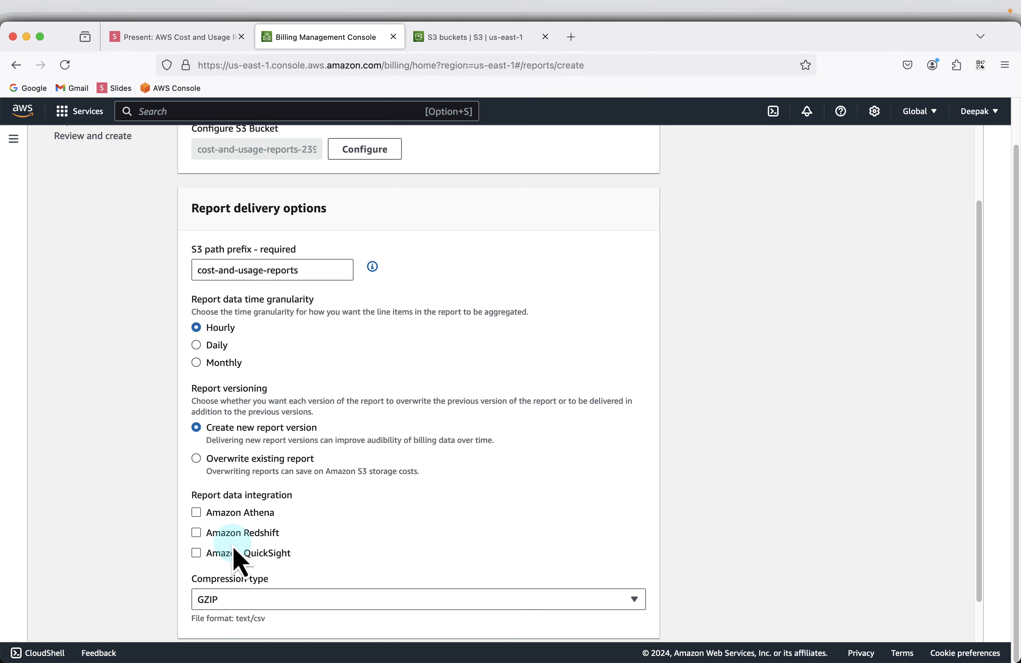
click(232, 554)
click(236, 533)
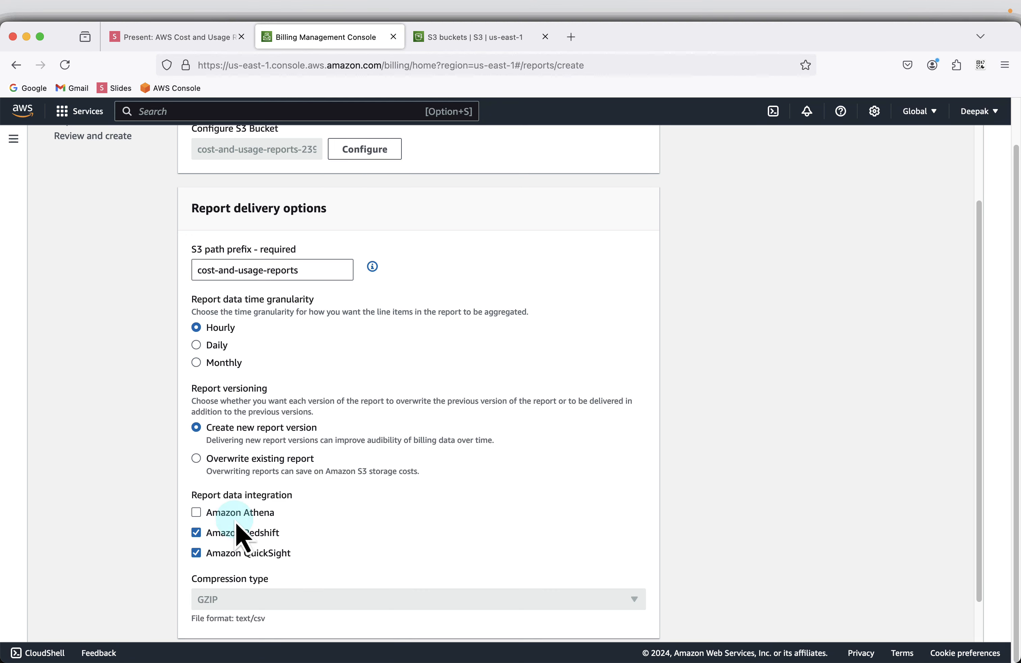
click(237, 515)
click(237, 515)
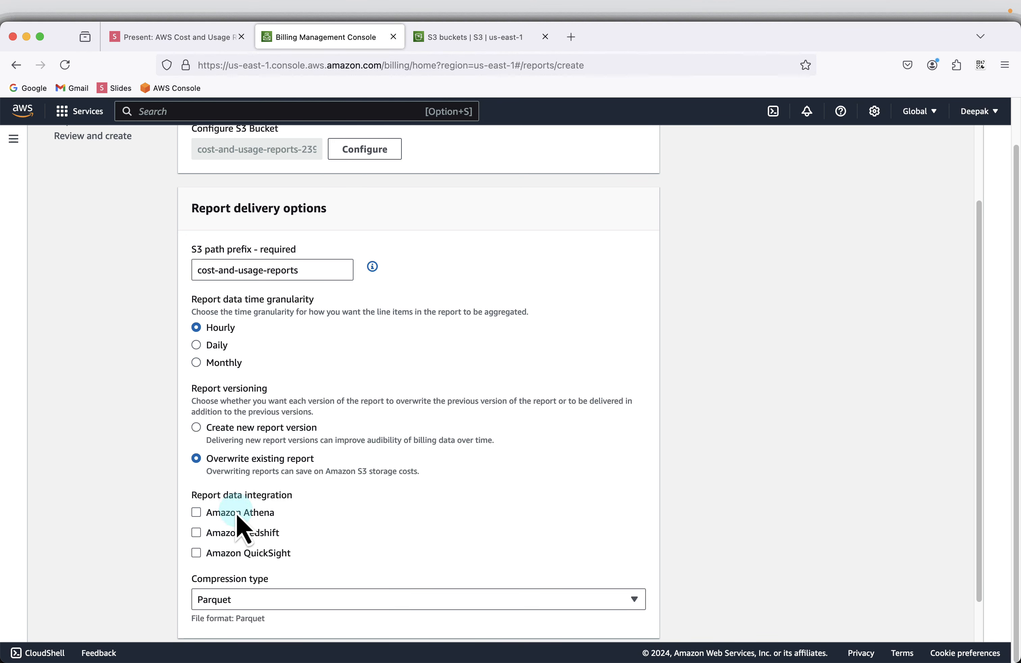
click(232, 530)
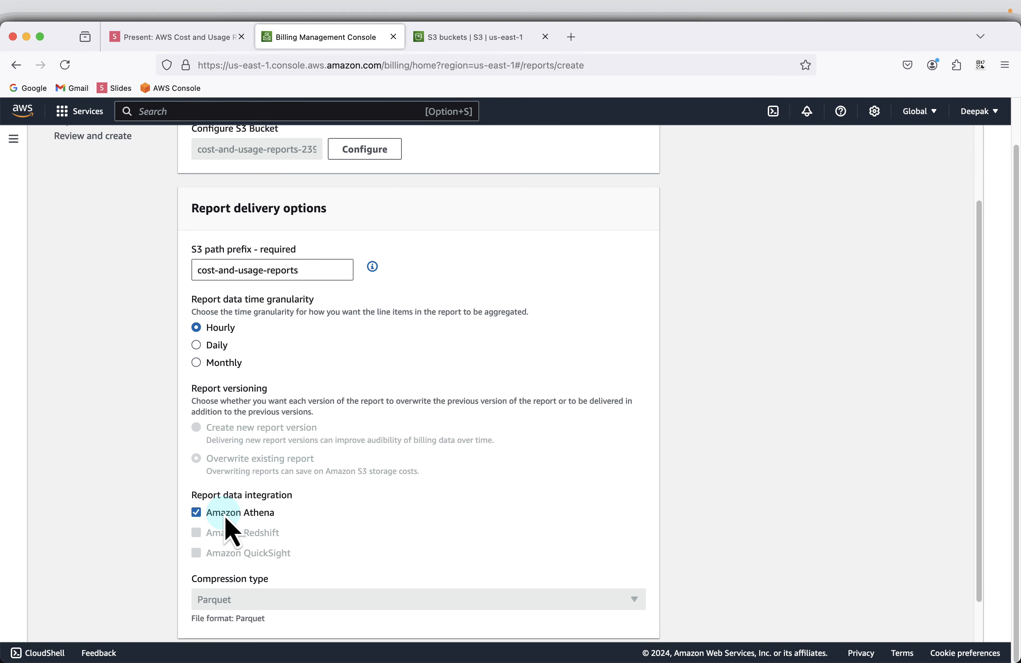
scroll(448, 519, down, 2)
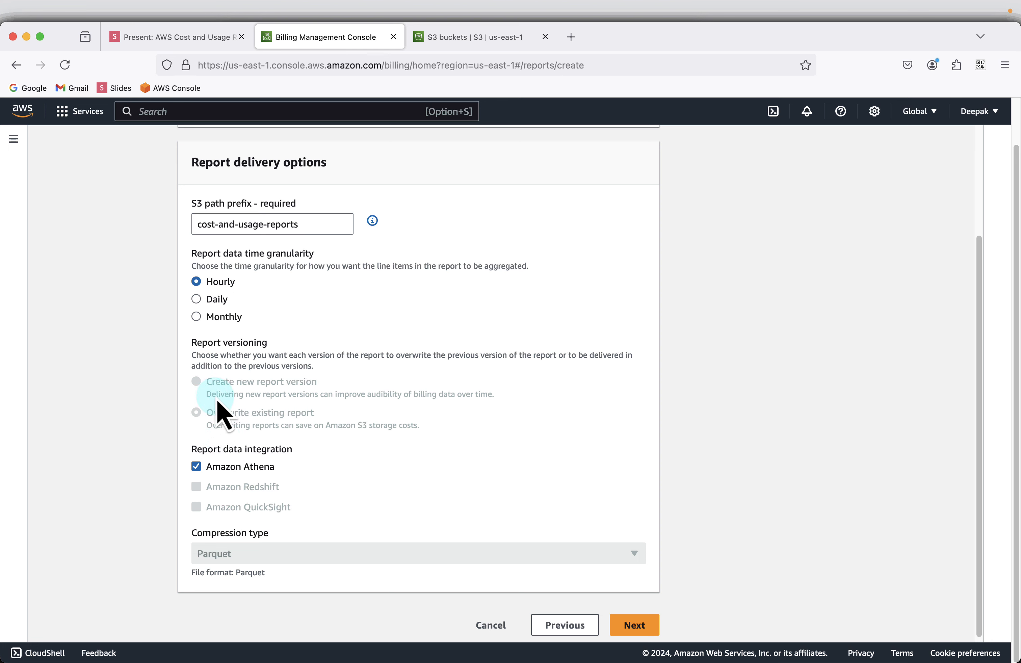
click(220, 465)
click(222, 466)
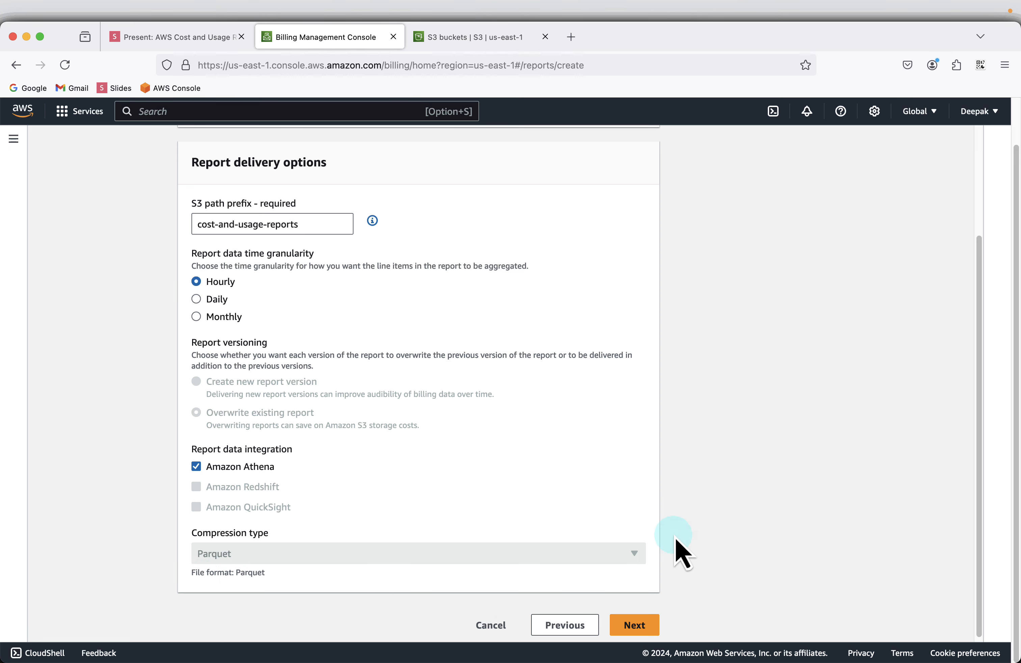
scroll(674, 549, down, 1)
Review the hourly, Athena-enabled report summary and create detailed-cost-analysis-report.
click(642, 620)
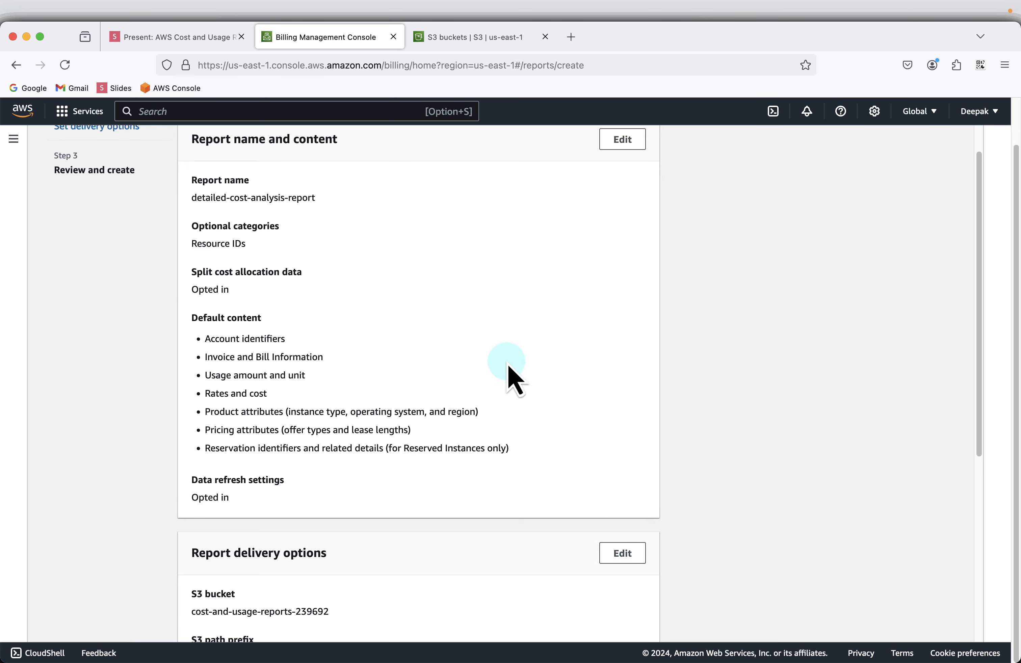
scroll(213, 275, up, 1)
scroll(482, 250, down, 2)
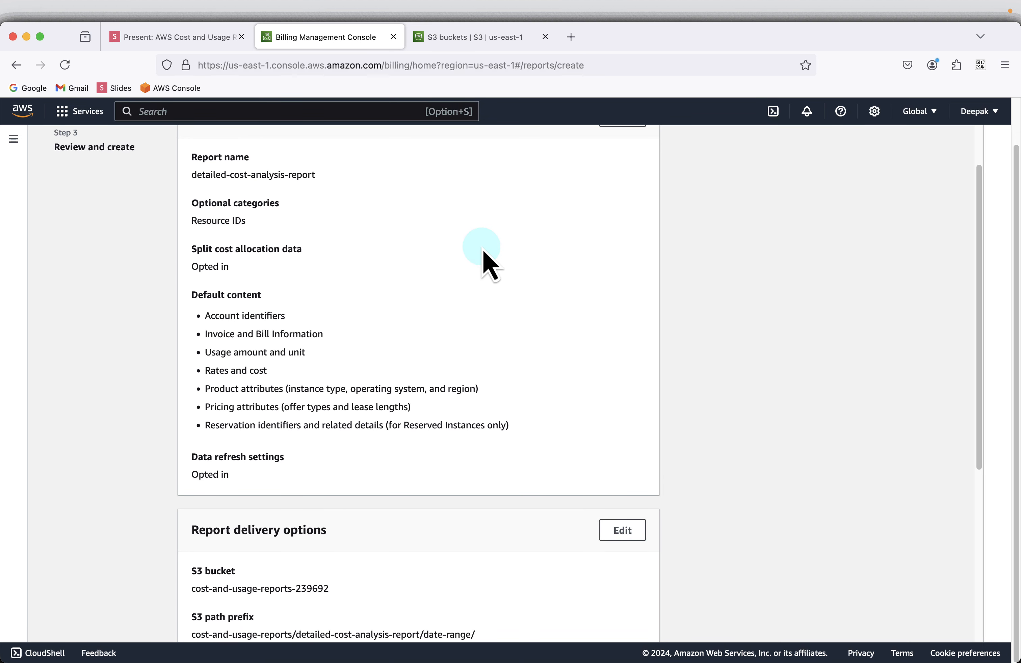
scroll(483, 257, up, 2)
scroll(421, 276, down, 15)
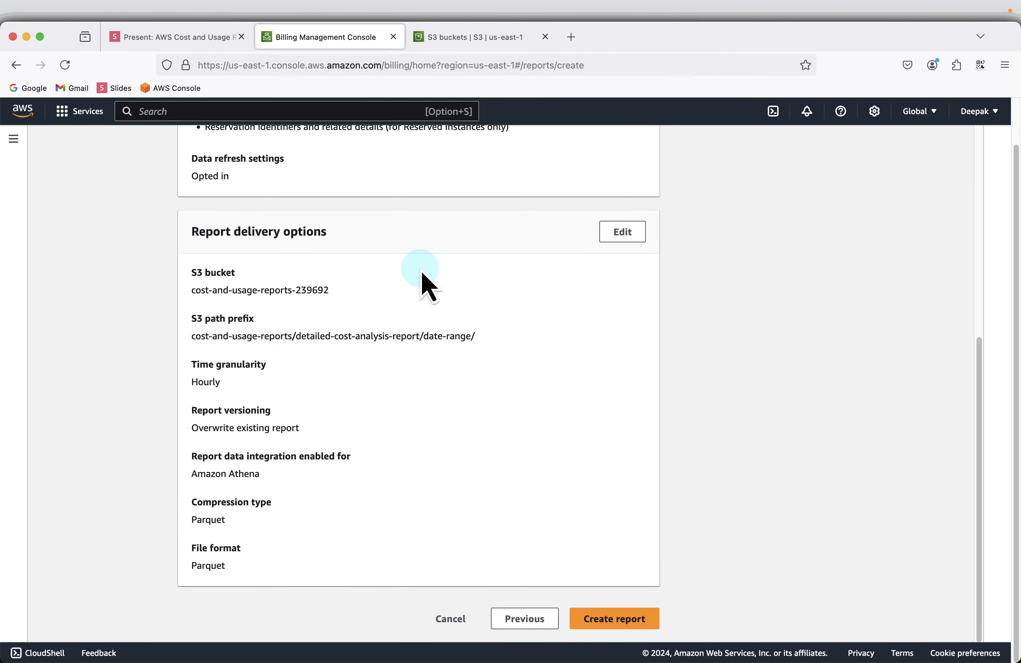
click(600, 625)
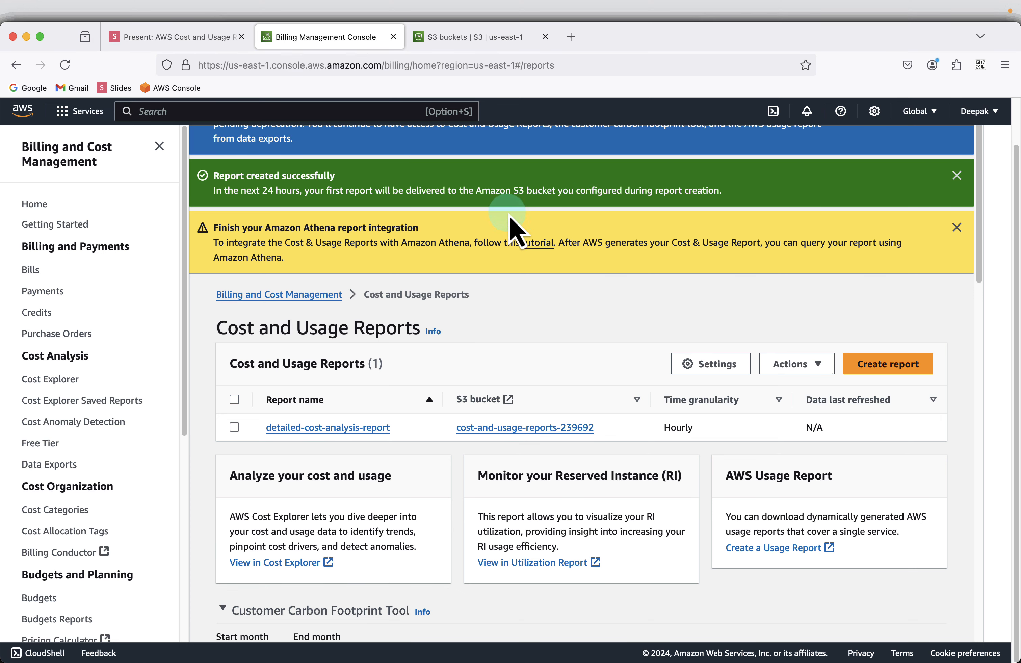
Refresh the cost-and-usage-reports-239692 bucket, which still lists only aws-programmatic-access-test-object.
click(467, 38)
click(182, 457)
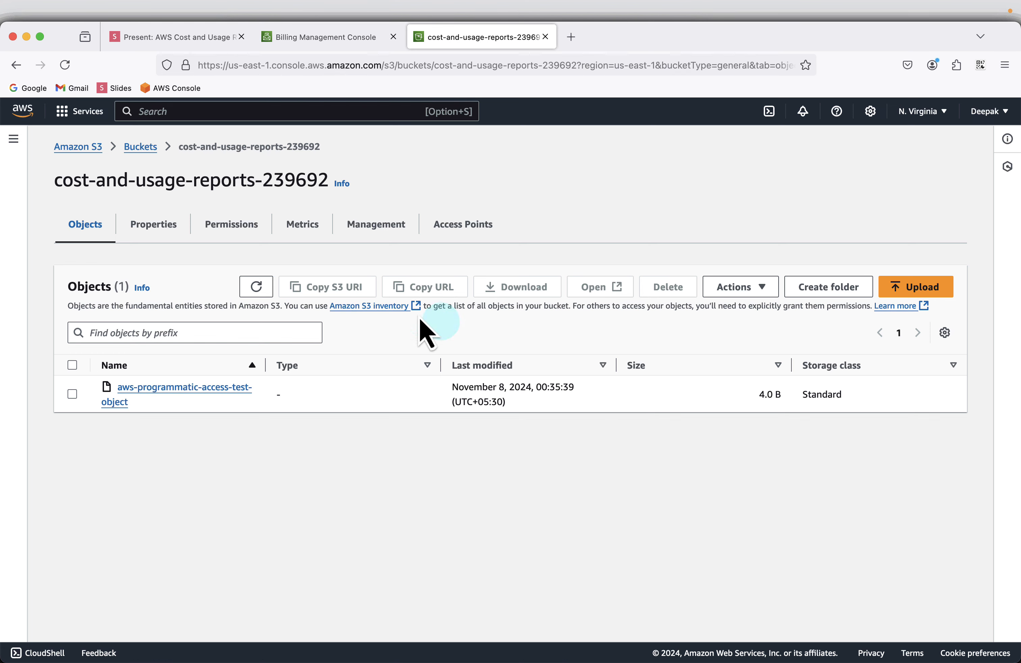
click(256, 287)
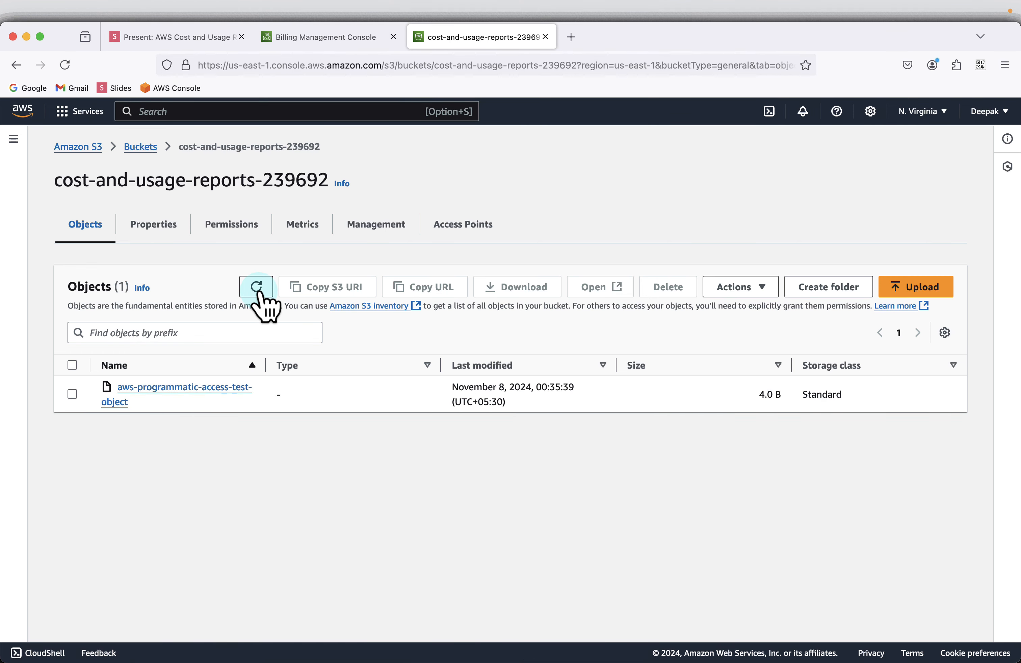
click(161, 37)
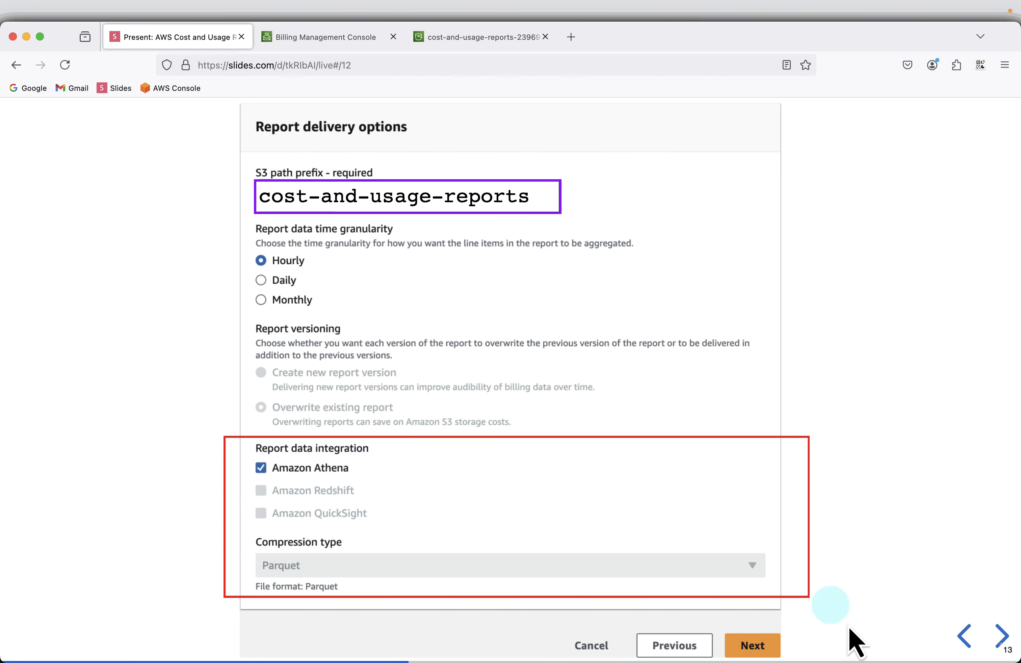
Advance past the Review and create and Report created slides to slide 17, SQL Statement.
click(999, 636)
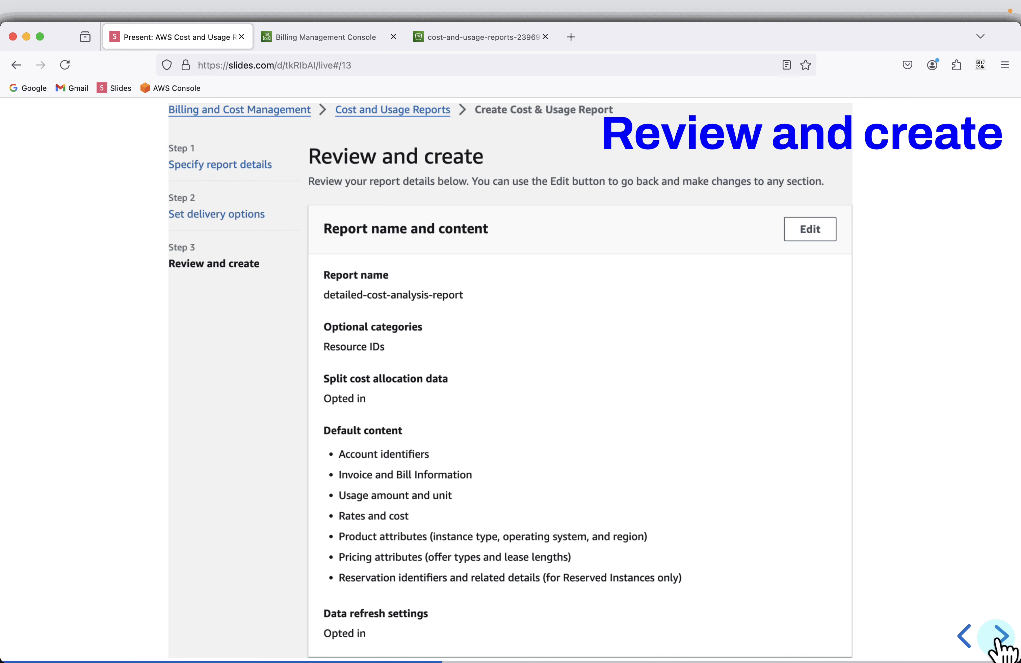
click(999, 637)
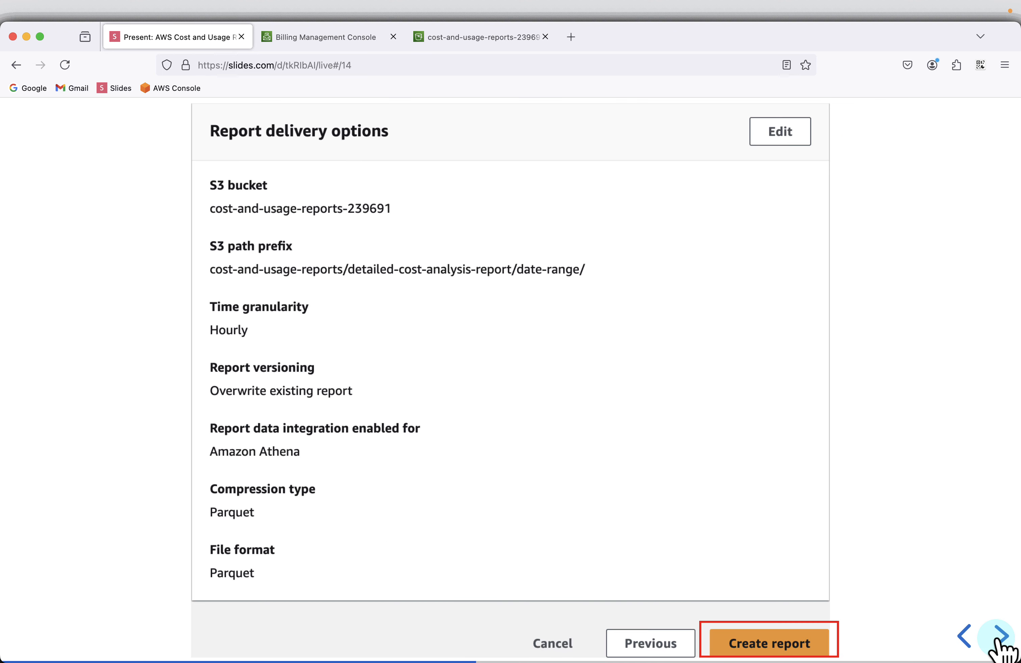
click(999, 637)
click(999, 637)
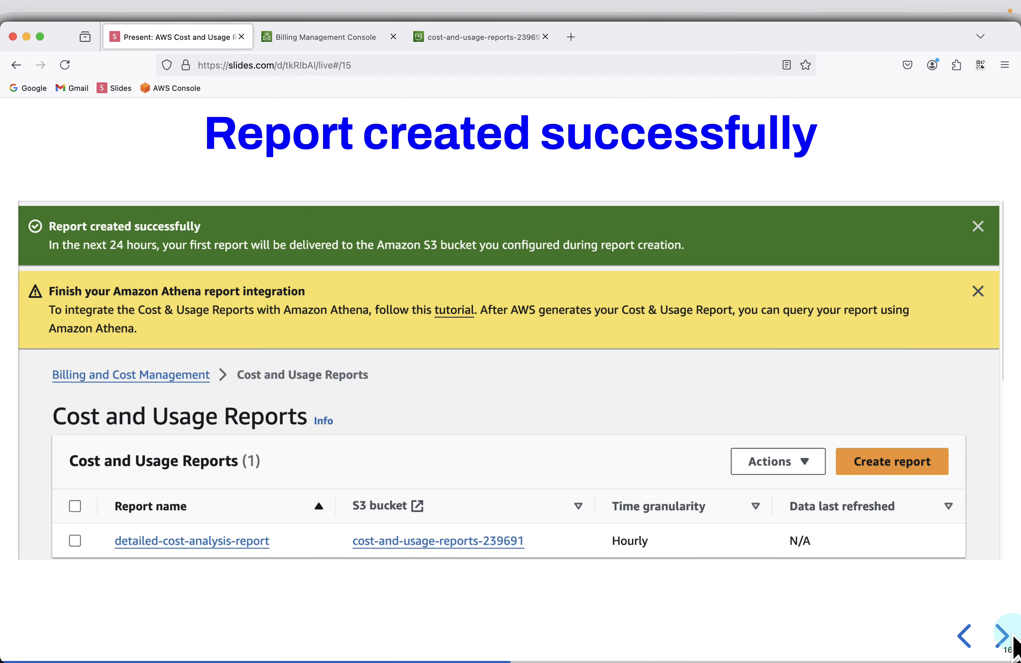
click(1000, 636)
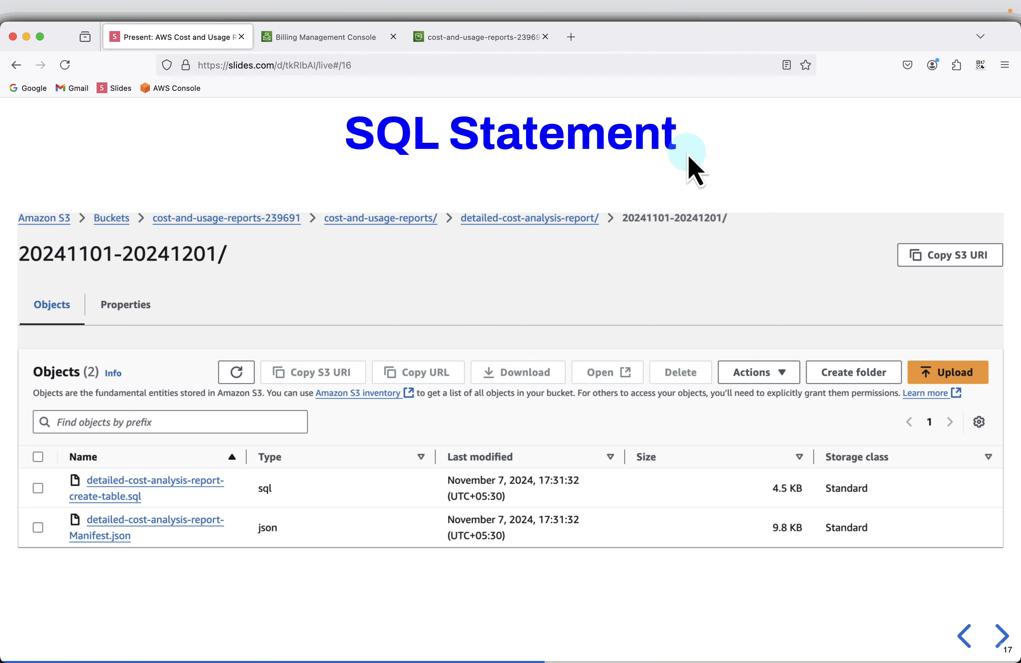
key(super+Tab)
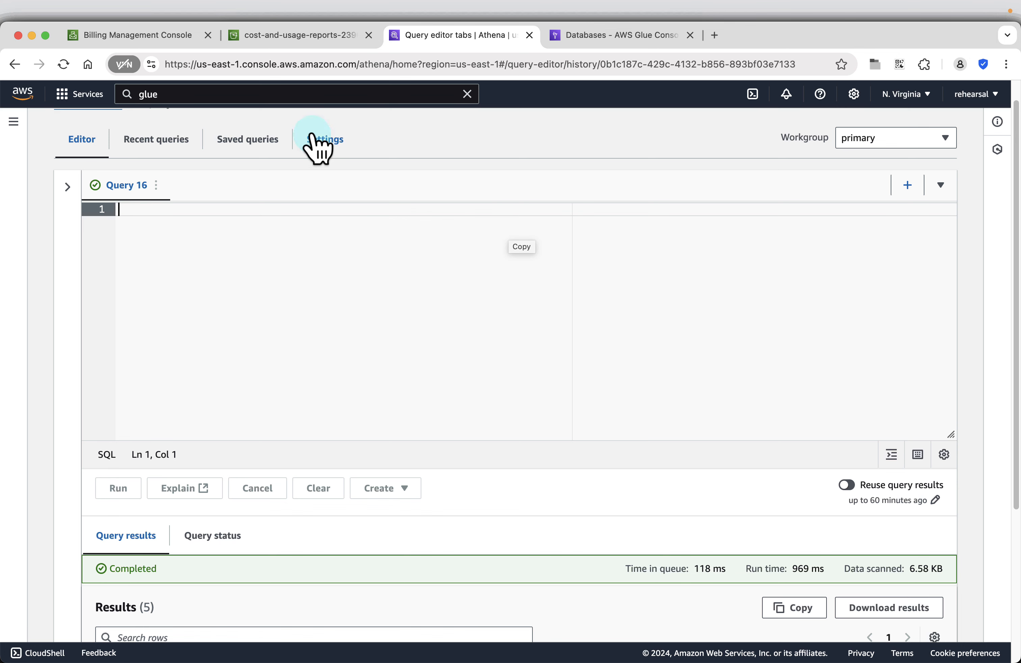
click(293, 36)
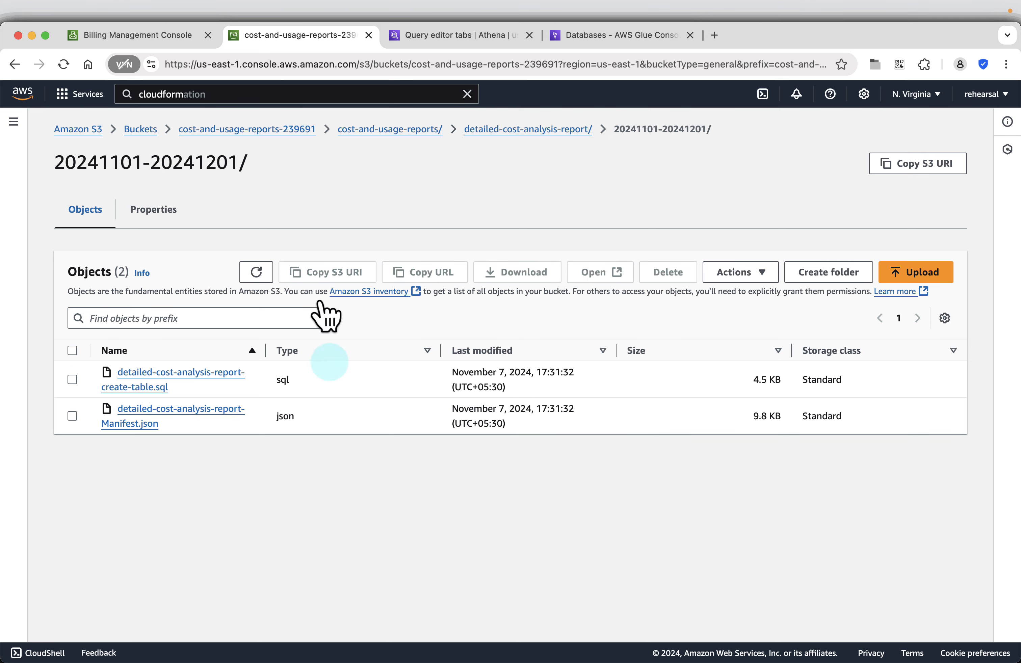
click(217, 130)
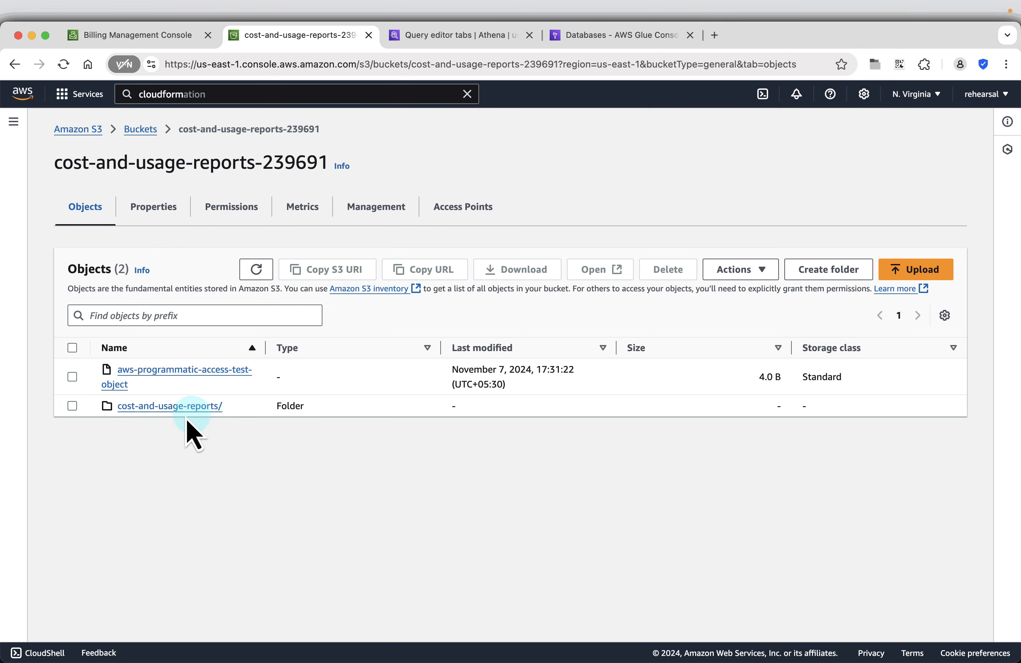
click(166, 407)
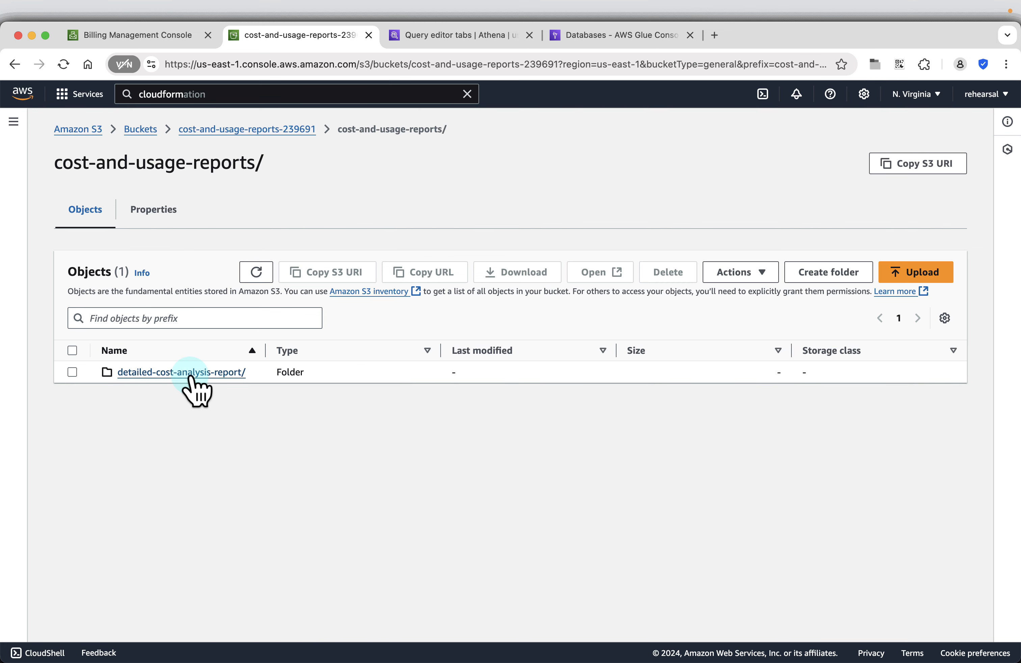
click(189, 372)
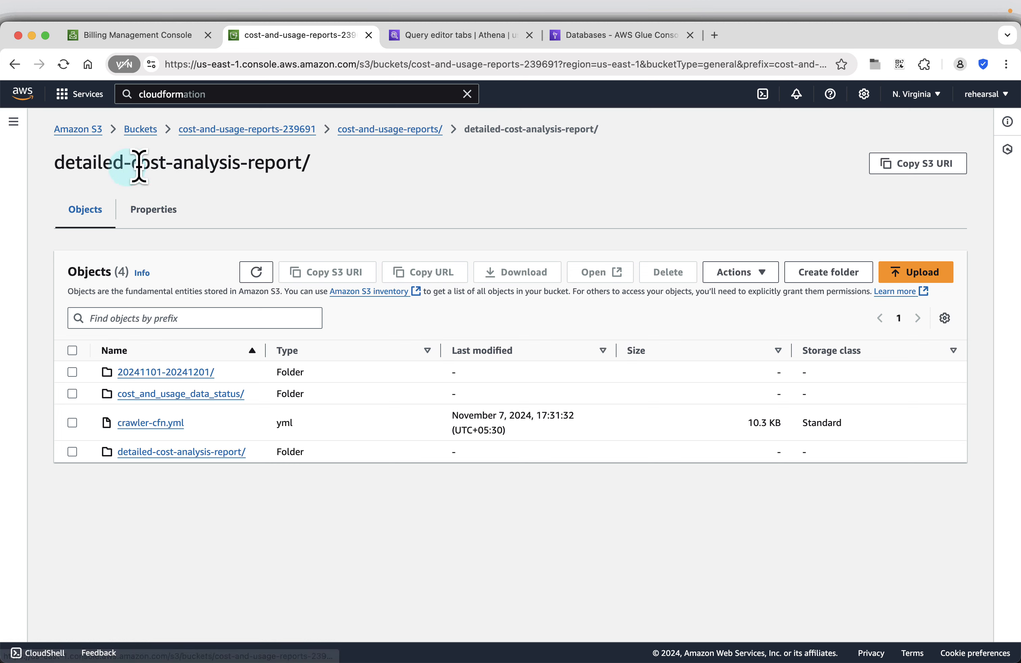
click(152, 373)
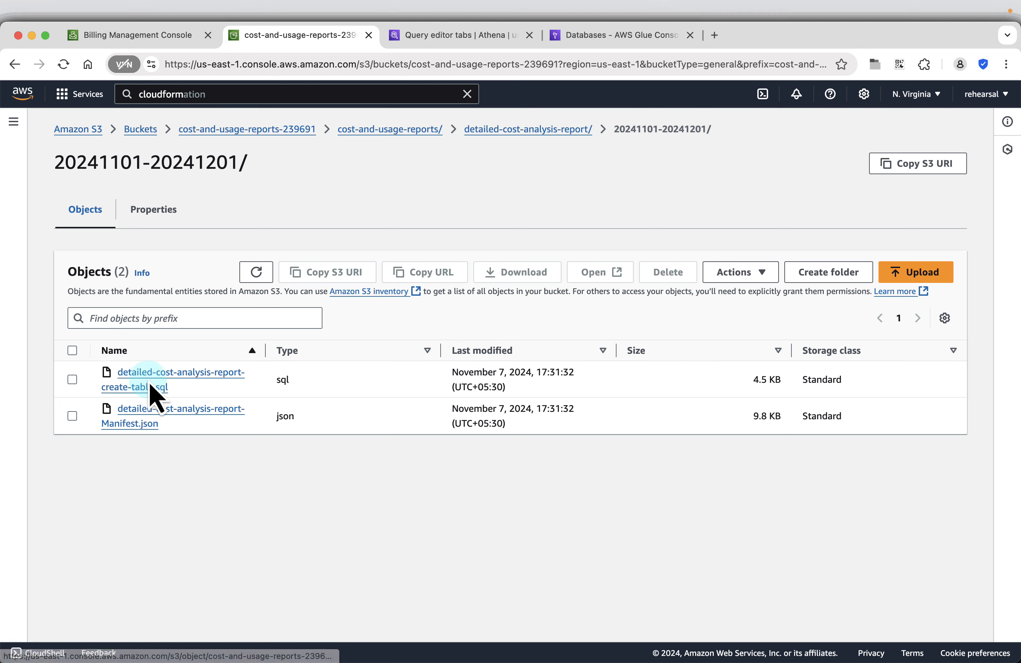
Open detailed-cost-analysis-report-create-table.sql's details and cancel its download dialog.
click(177, 379)
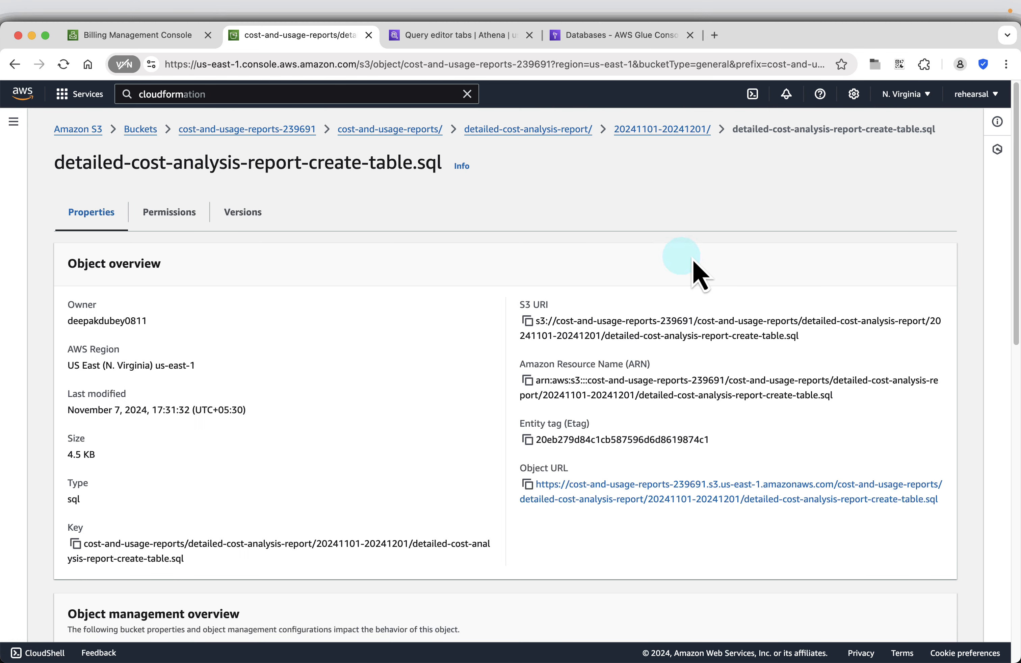
click(724, 164)
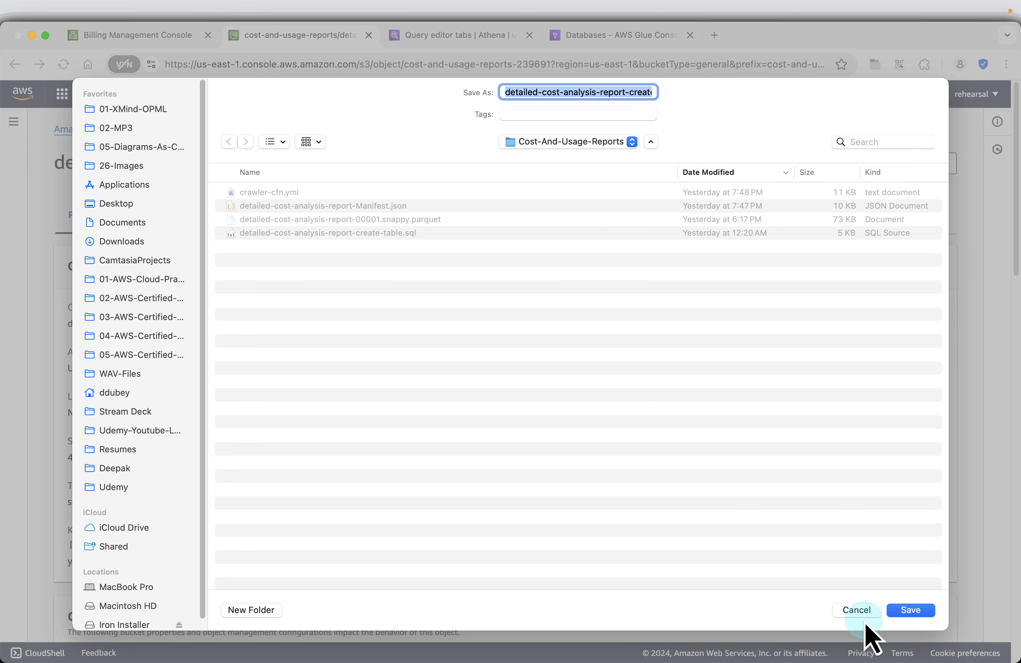
click(856, 610)
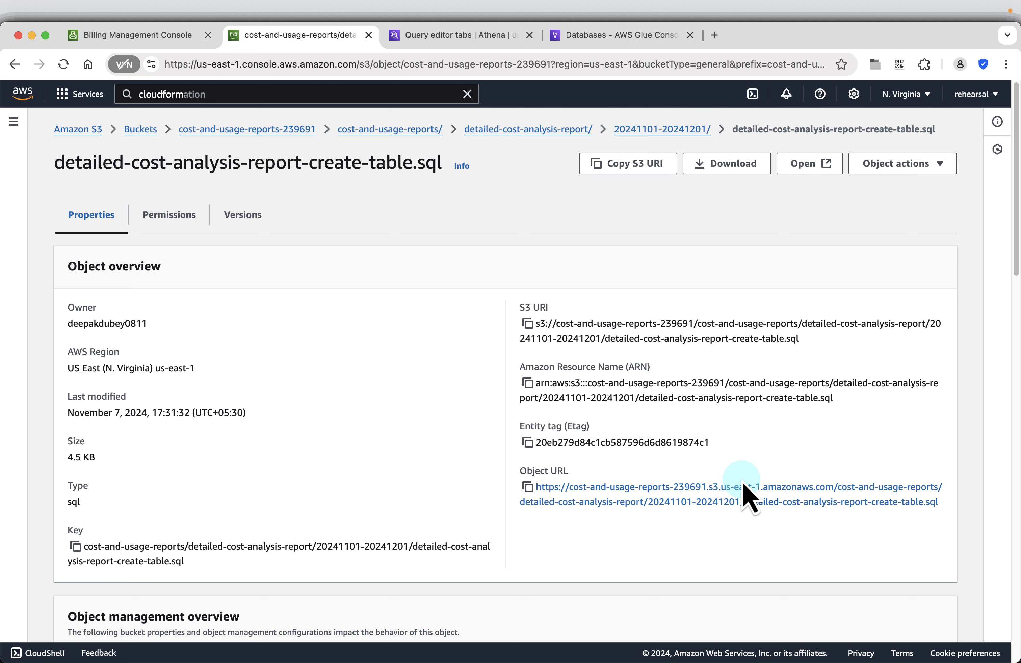
key(super+Tab)
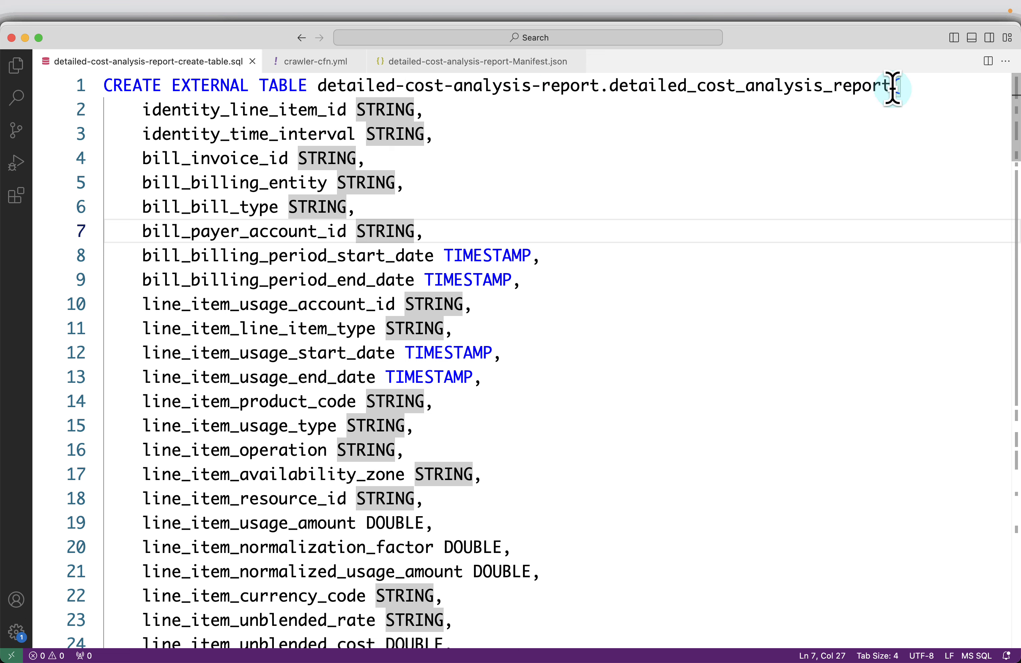
Replace the three hyphens in the line 1 database name with underscores: detailed_cost_analysis_report.
double_click(401, 87)
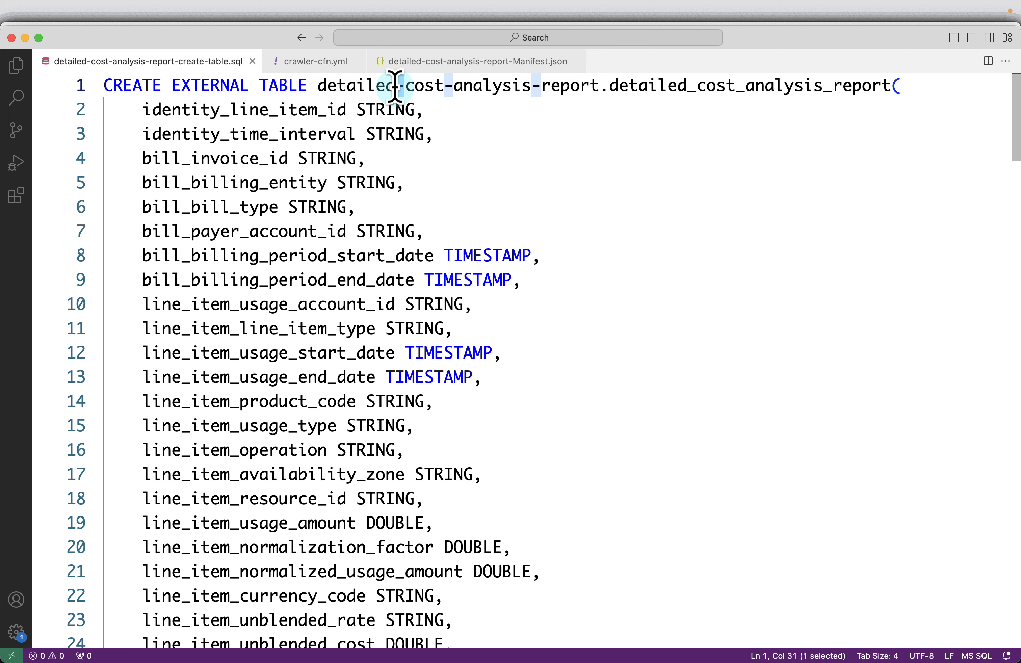
text(_)
key(alt+Right)
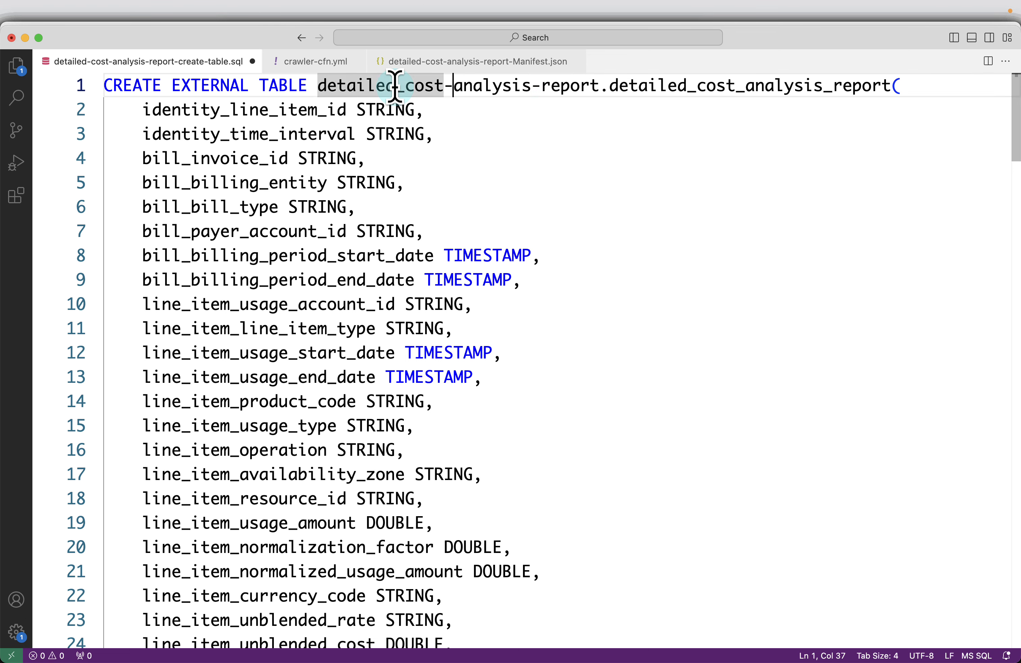
key(Right)
key(shift+Left)
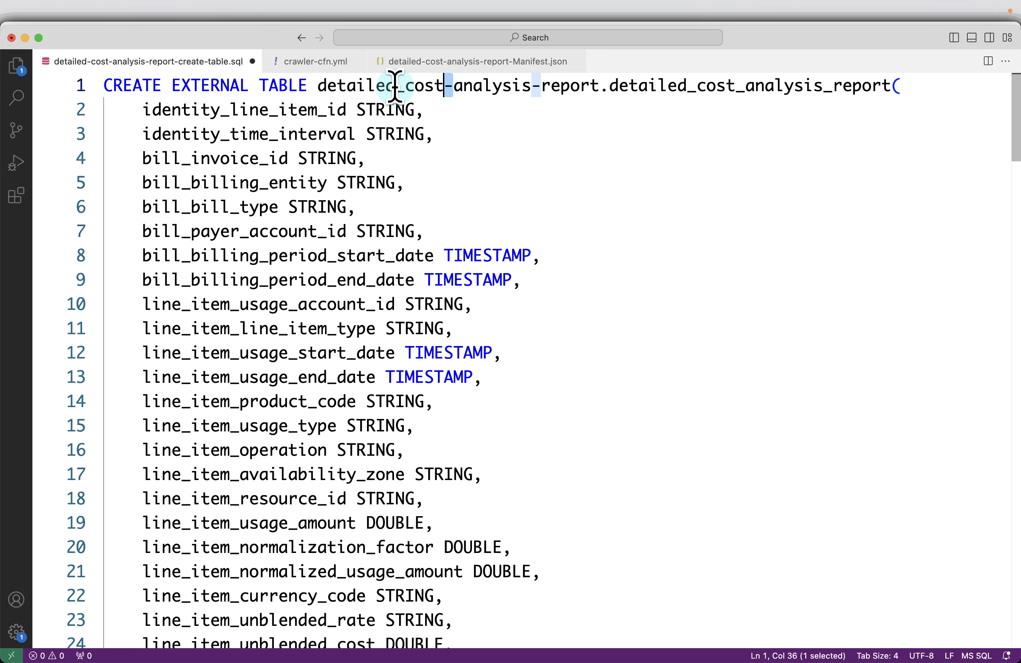
text(_)
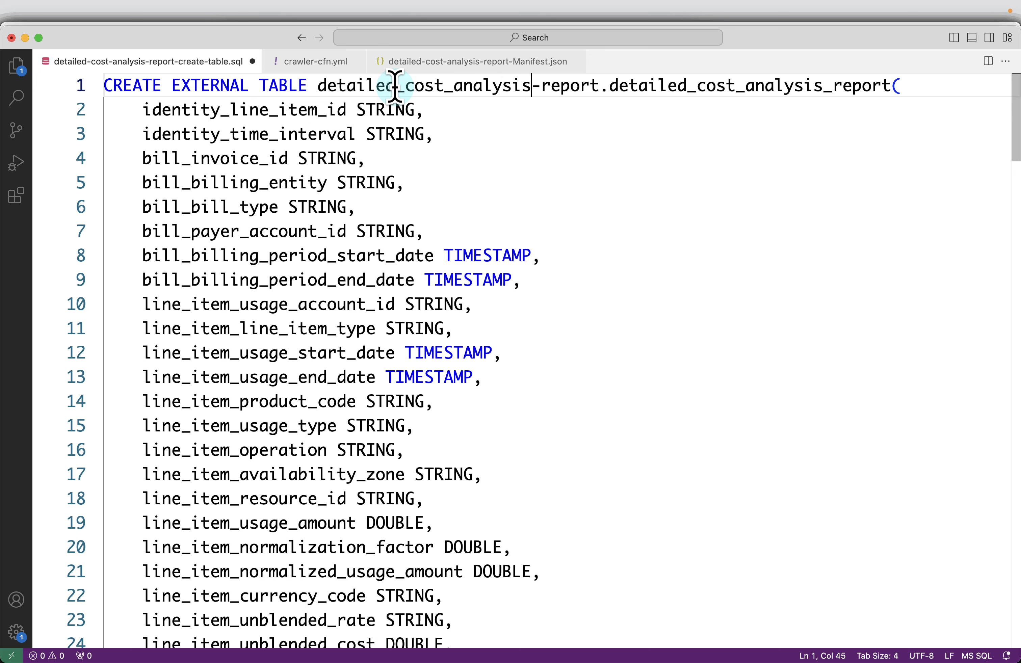
key(shift+Right)
text(_)
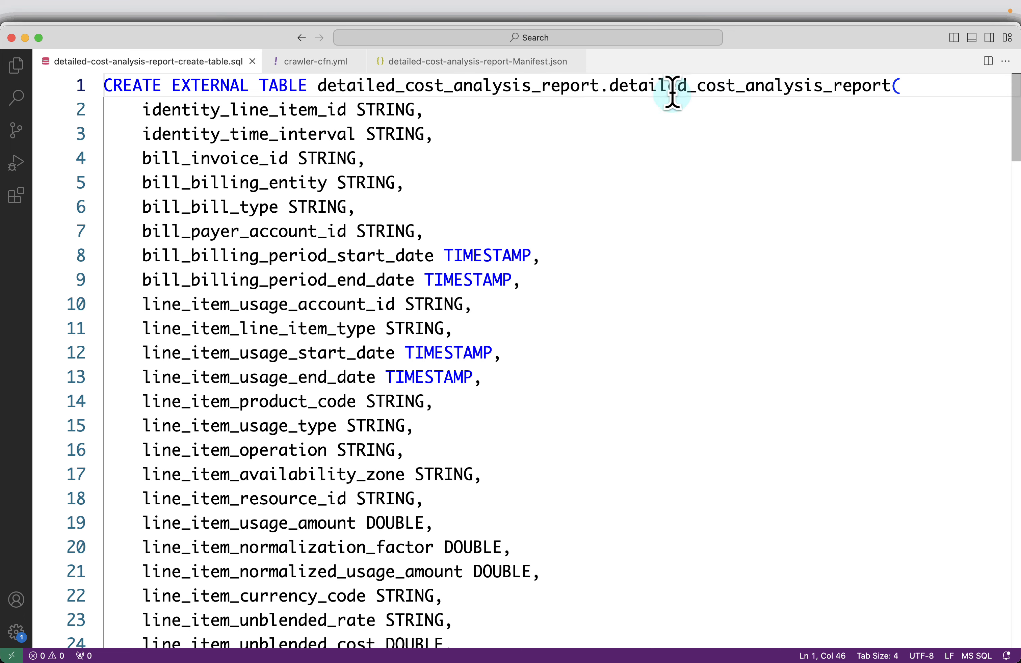
Review the statement down to its LOCATION clause and return to the S3 object page.
scroll(310, 178, down, 7)
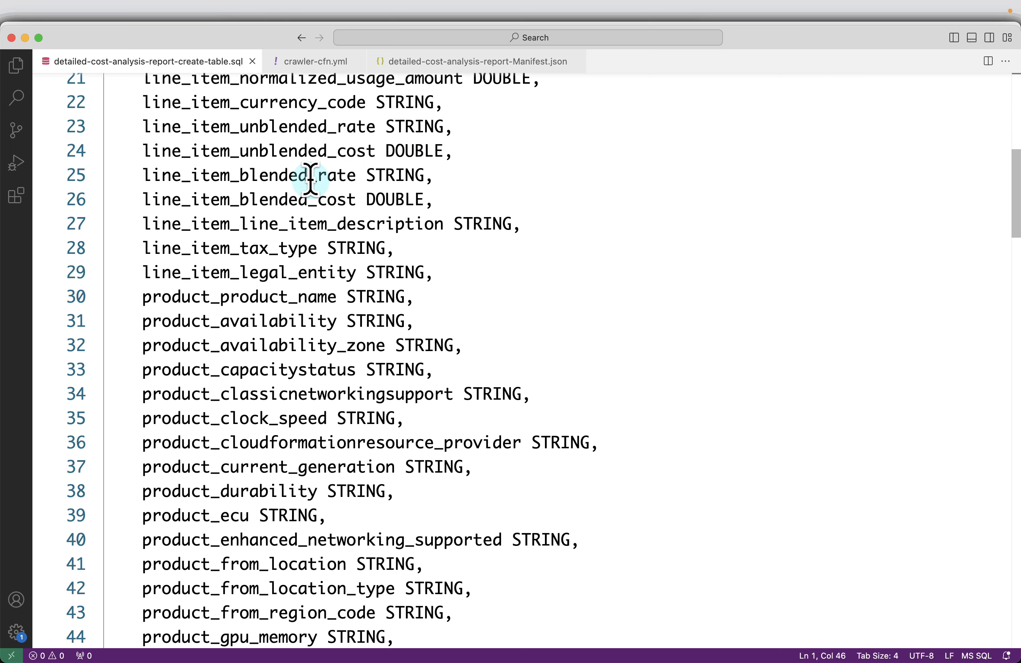
scroll(310, 178, down, 20)
scroll(308, 177, up, 7)
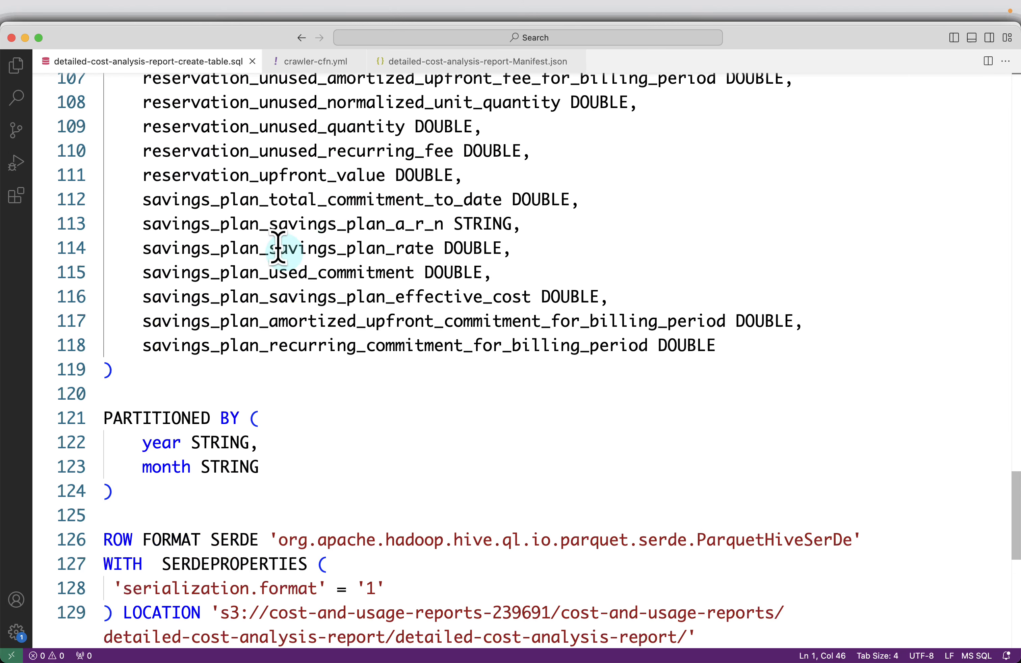
scroll(278, 248, down, 1)
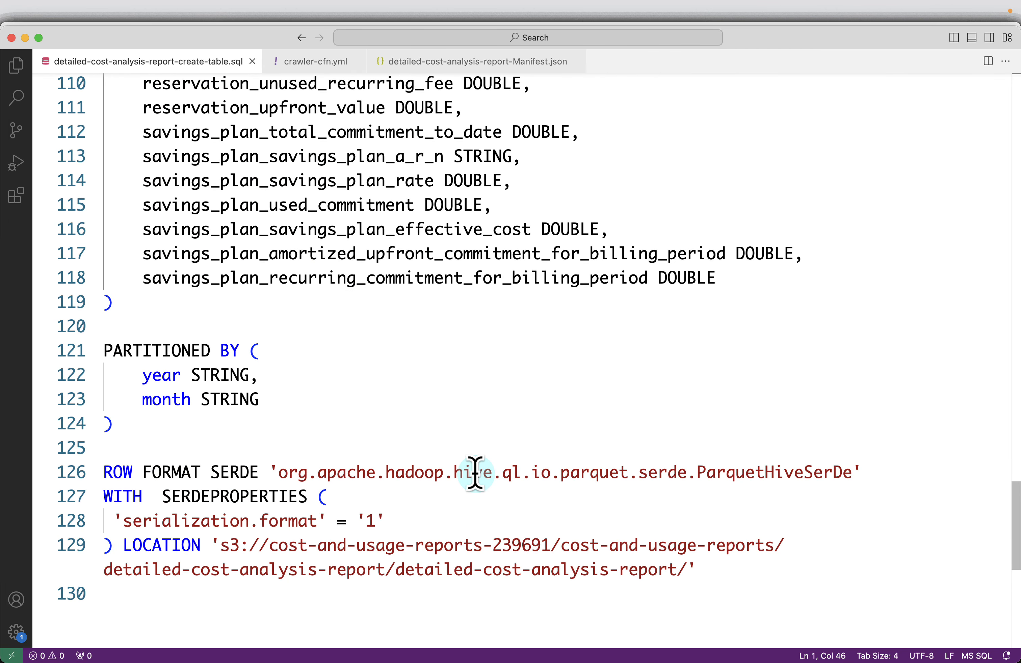
key(super+Tab)
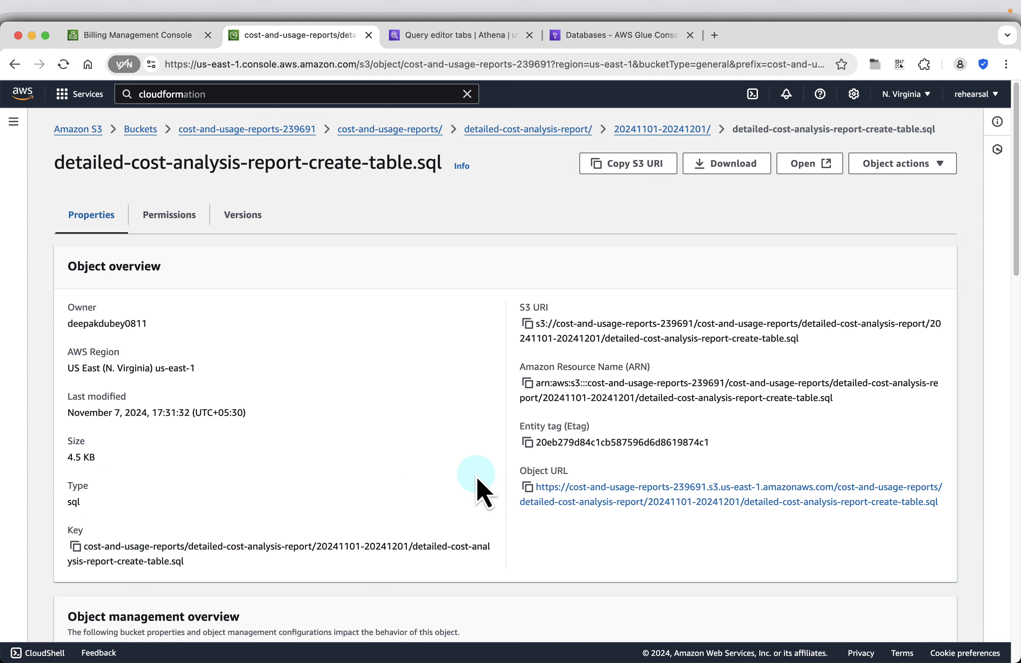
Find the CREATE DATABASE statement on the next course slide, then return to Athena's empty Query 16.
click(437, 36)
click(170, 38)
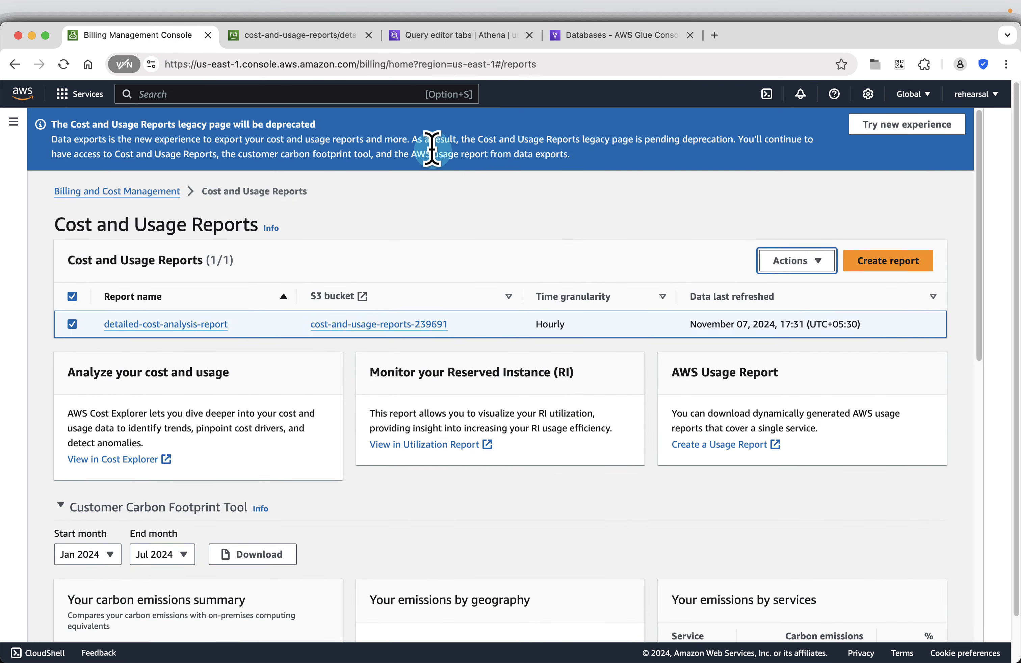
key(super+Tab)
click(998, 635)
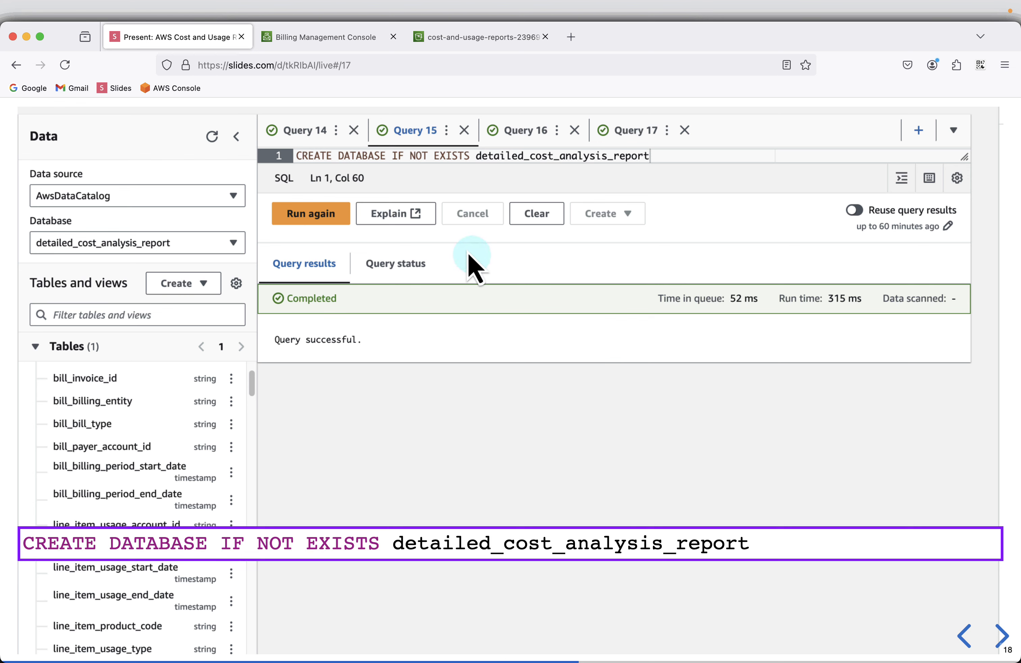
mouse_move(866, 551)
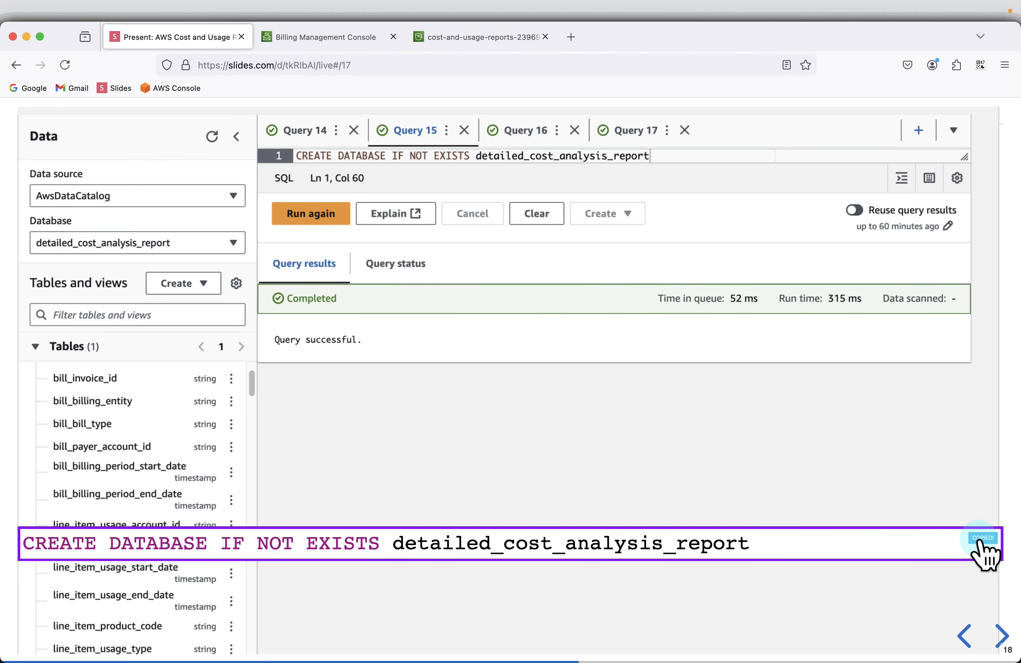
key(super+Tab)
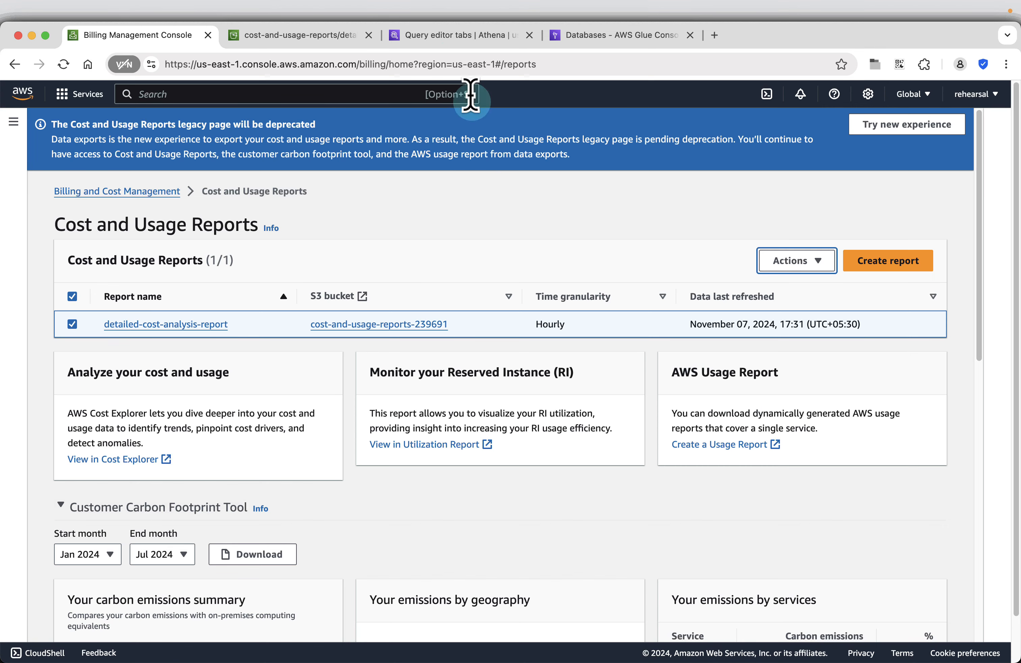
click(456, 36)
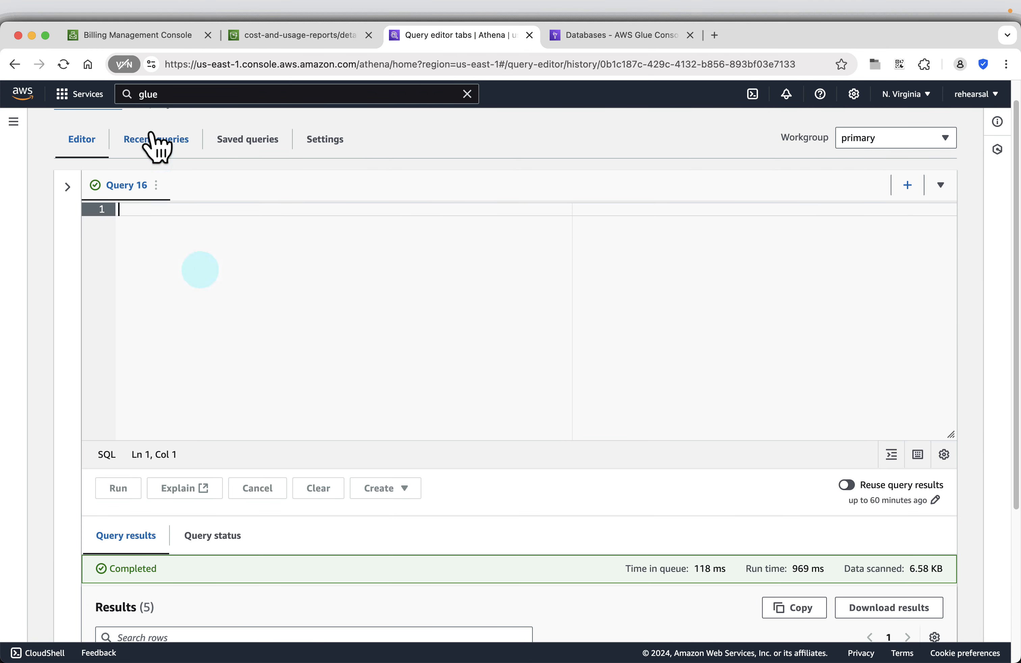
Open Athena and select the AwsDataCatalog source with the detailed_cost_analysis_report database.
click(160, 95)
text(a)
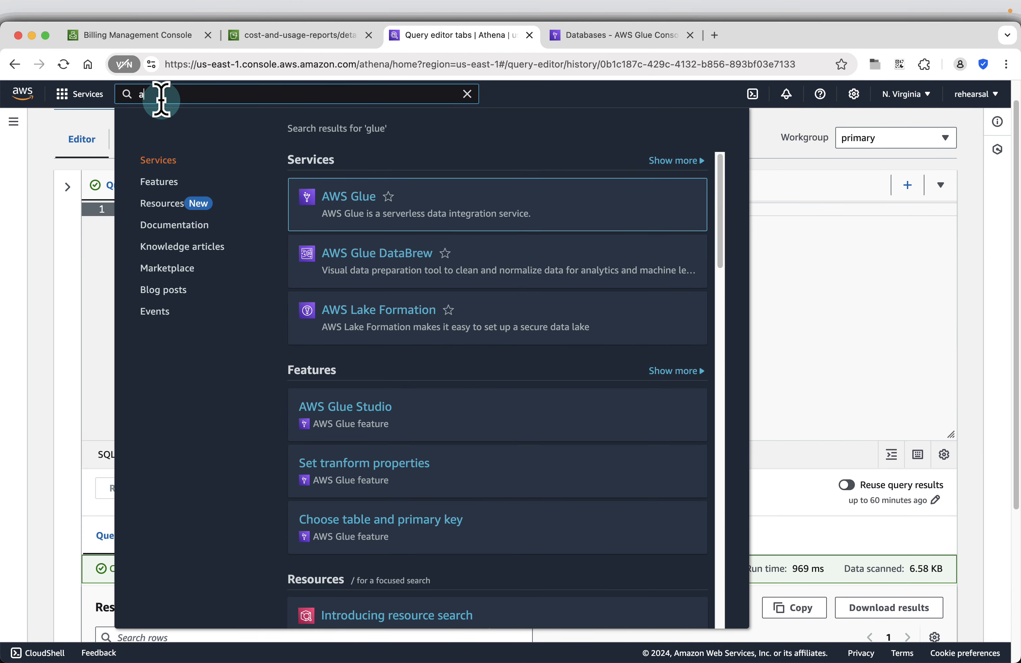
text(thena)
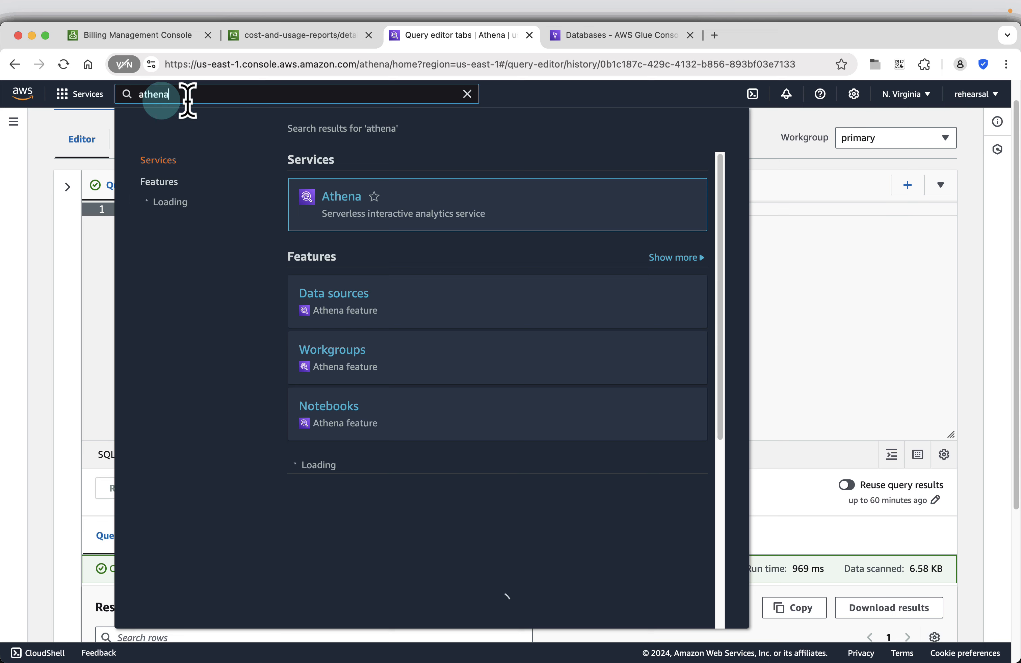
click(394, 192)
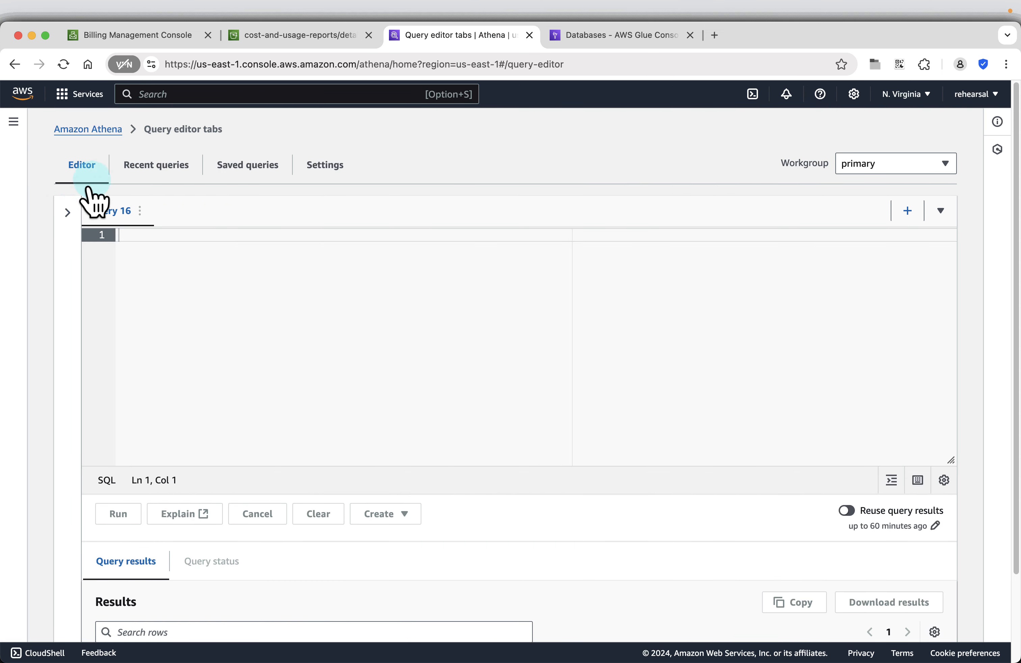
click(67, 211)
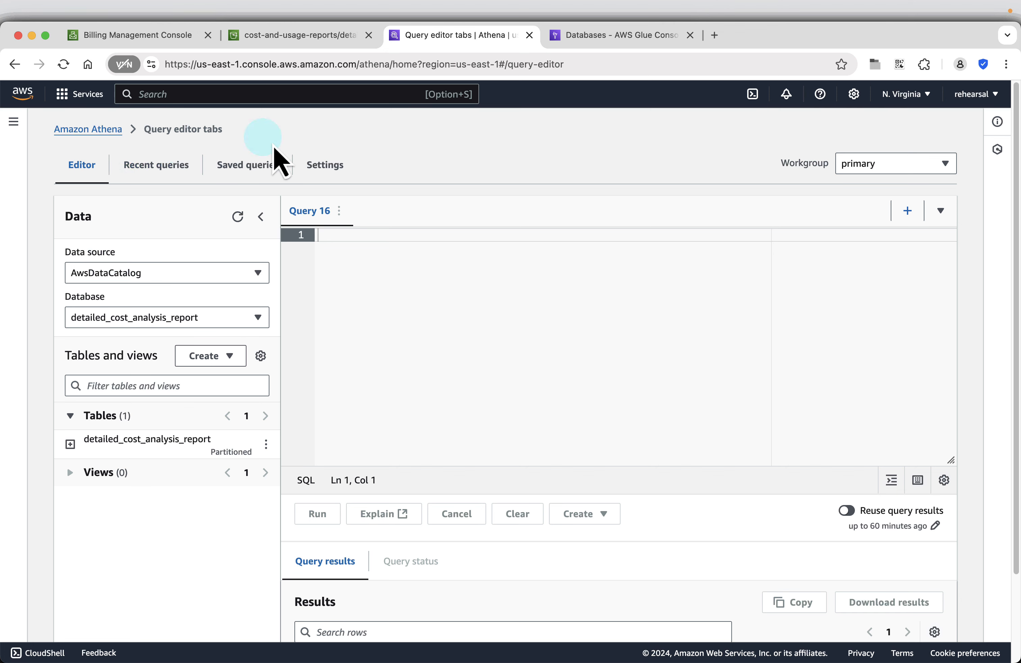
click(114, 274)
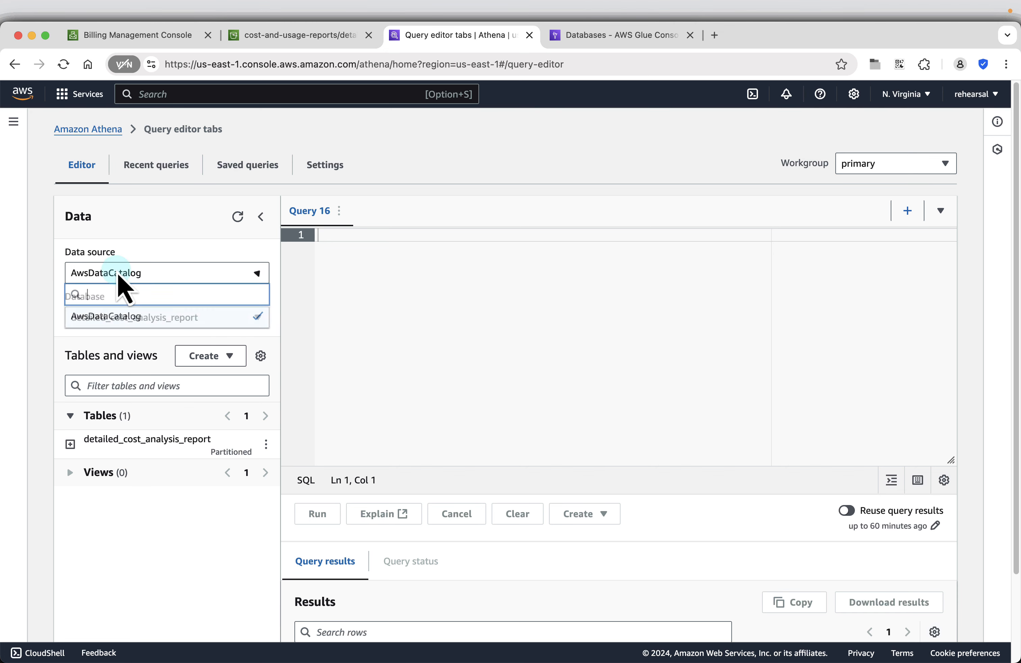
click(114, 274)
click(137, 323)
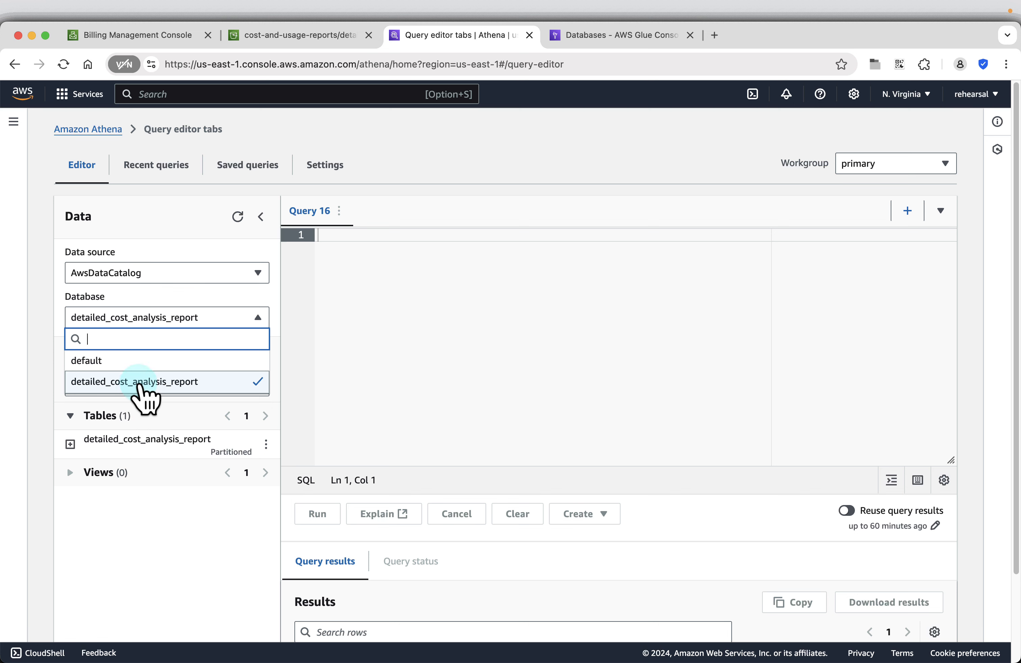
click(139, 382)
Run CREATE DATABASE IF NOT EXISTS detailed_cost_analysis_report in the query editor.
click(440, 340)
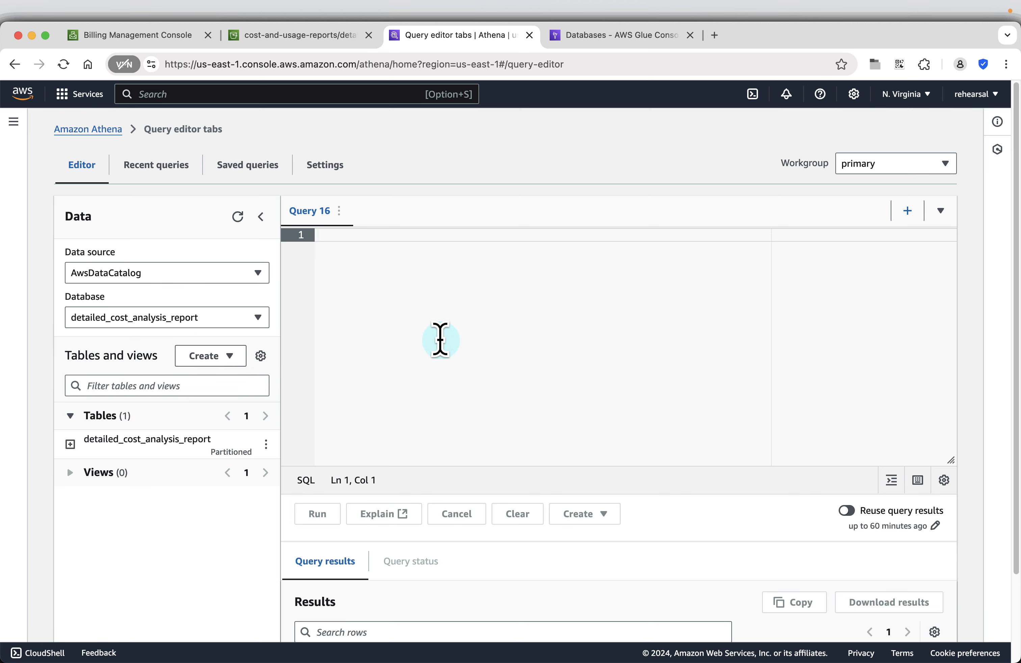
text(CREATE DATABASE IF NOT EXISTS detailed_cost_analysis_report)
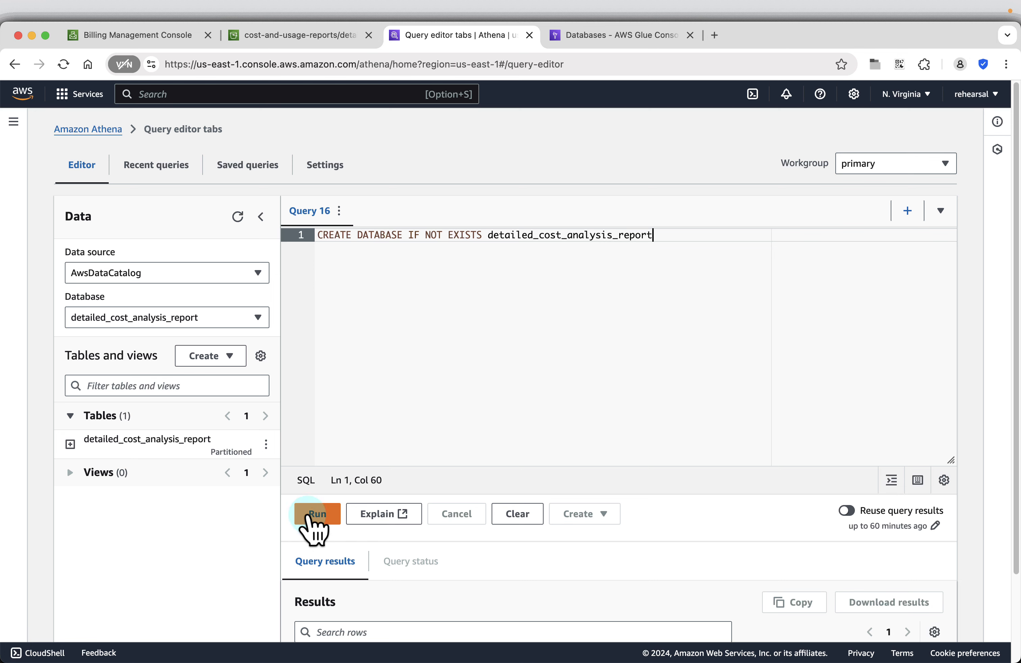
click(312, 514)
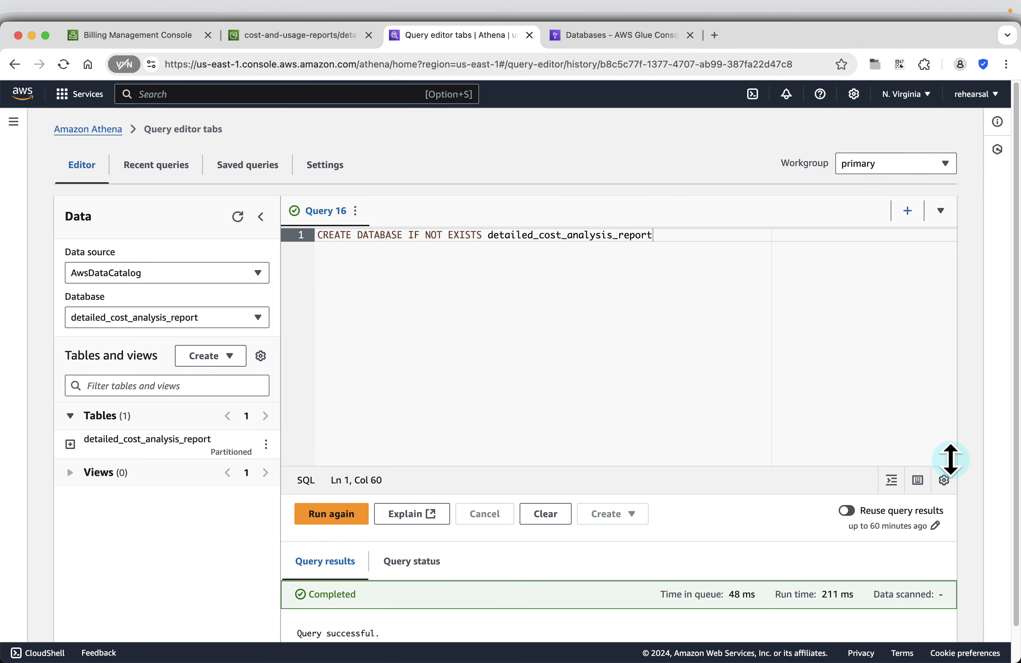
drag(950, 458, 927, 289)
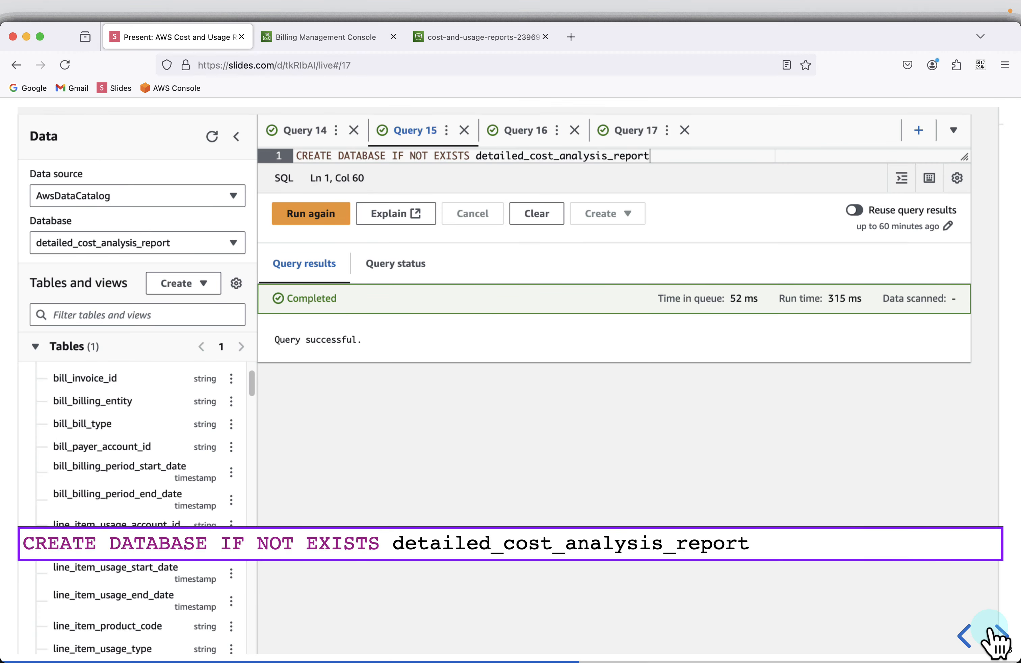
Advance from slide 17 to slide 19, showing the full CREATE EXTERNAL TABLE code.
click(997, 637)
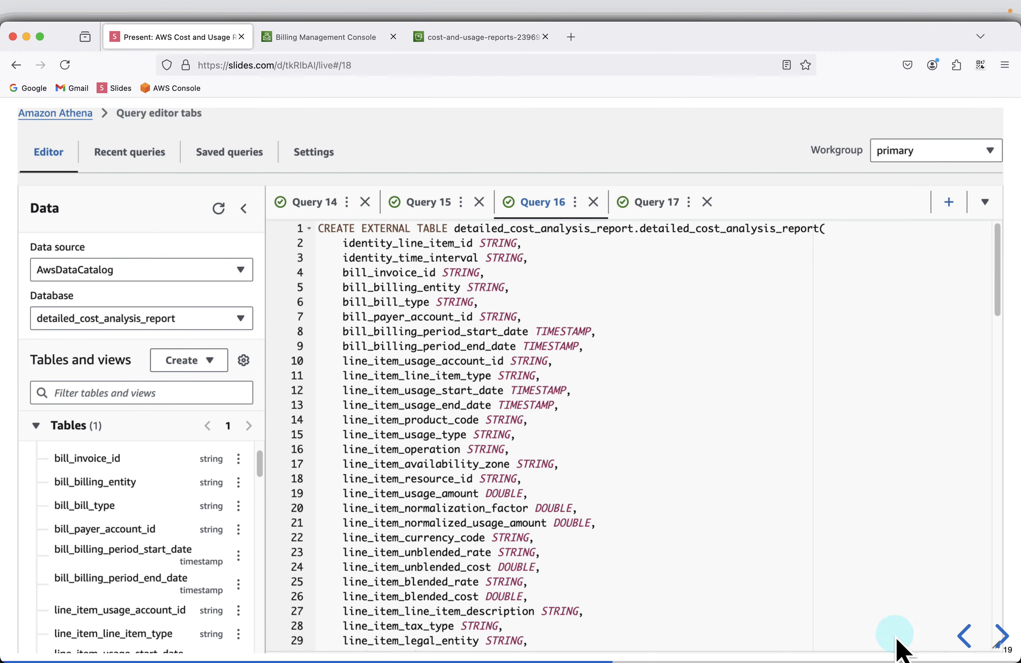
click(997, 636)
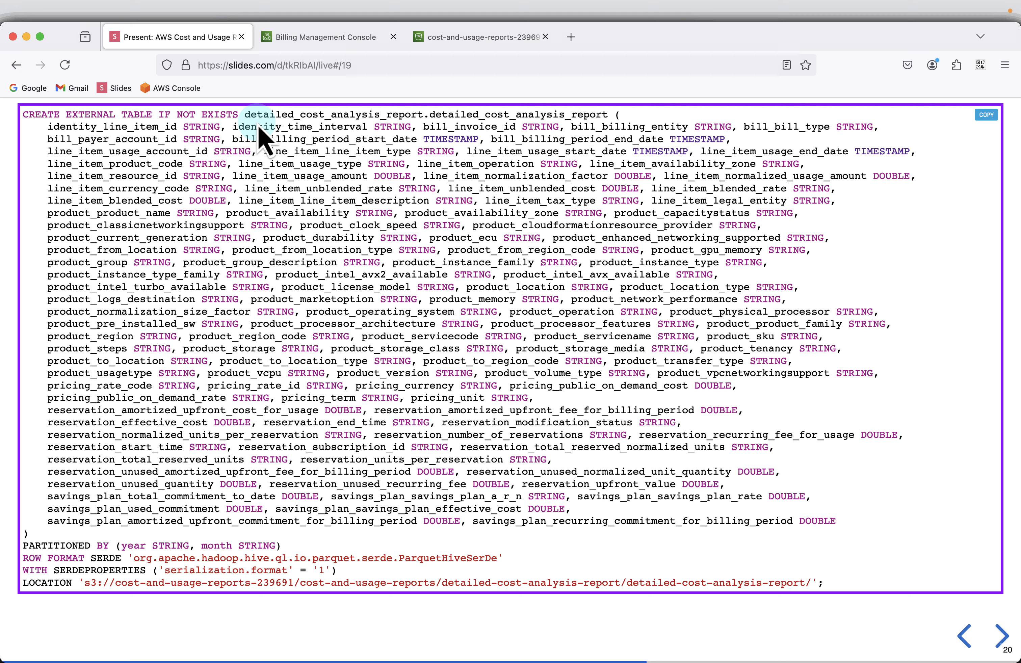
Replace the old query with the pasted year/month-partitioned CREATE EXTERNAL TABLE statement and run it.
key(super+Tab)
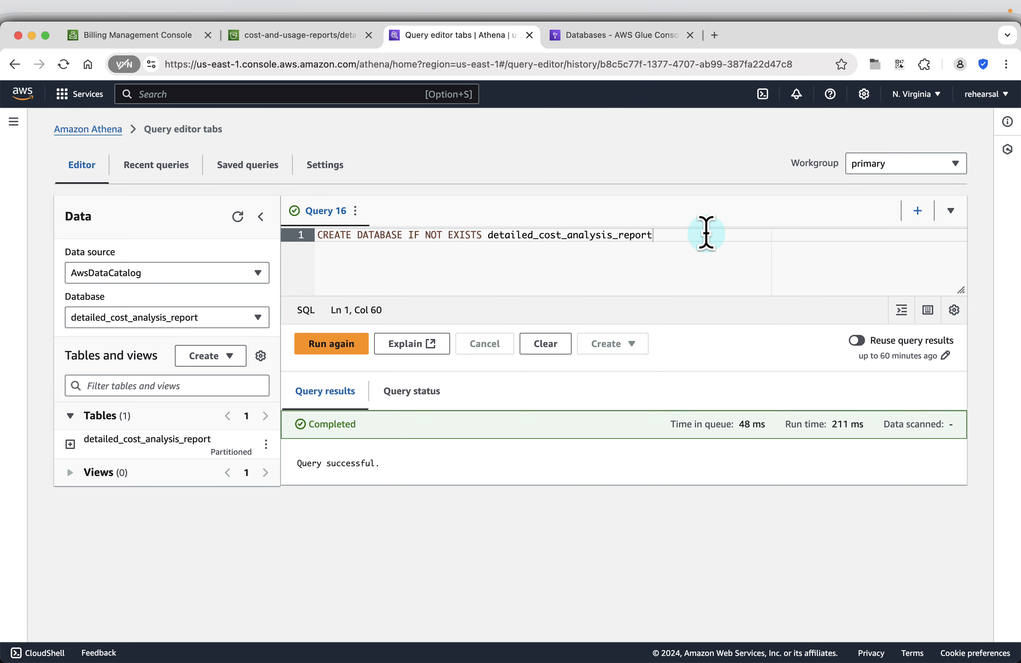
drag(706, 234, 311, 238)
key(super+v)
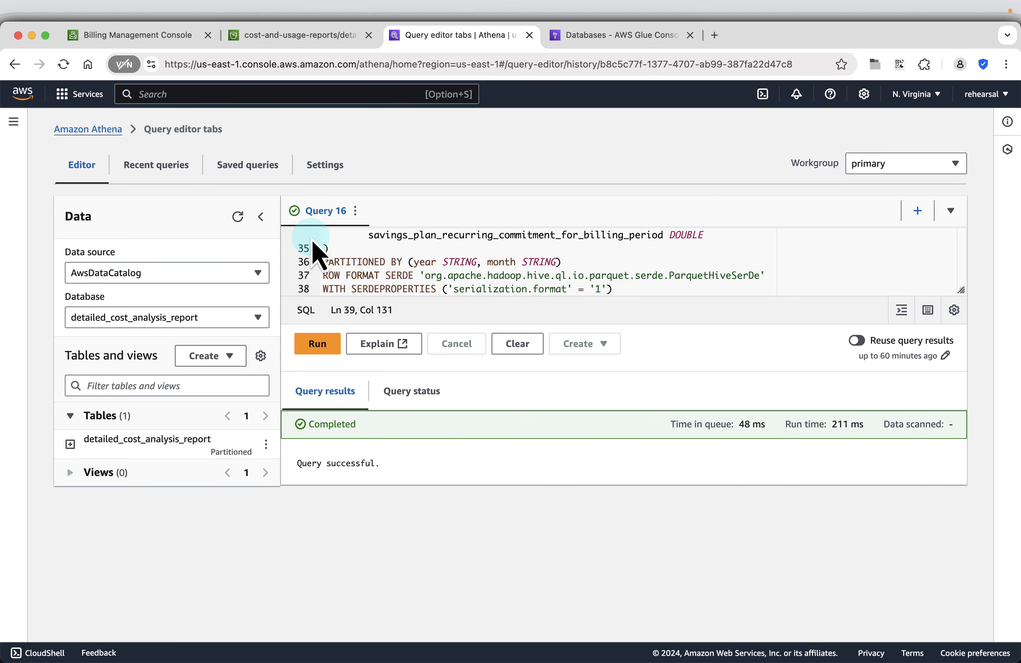
click(260, 216)
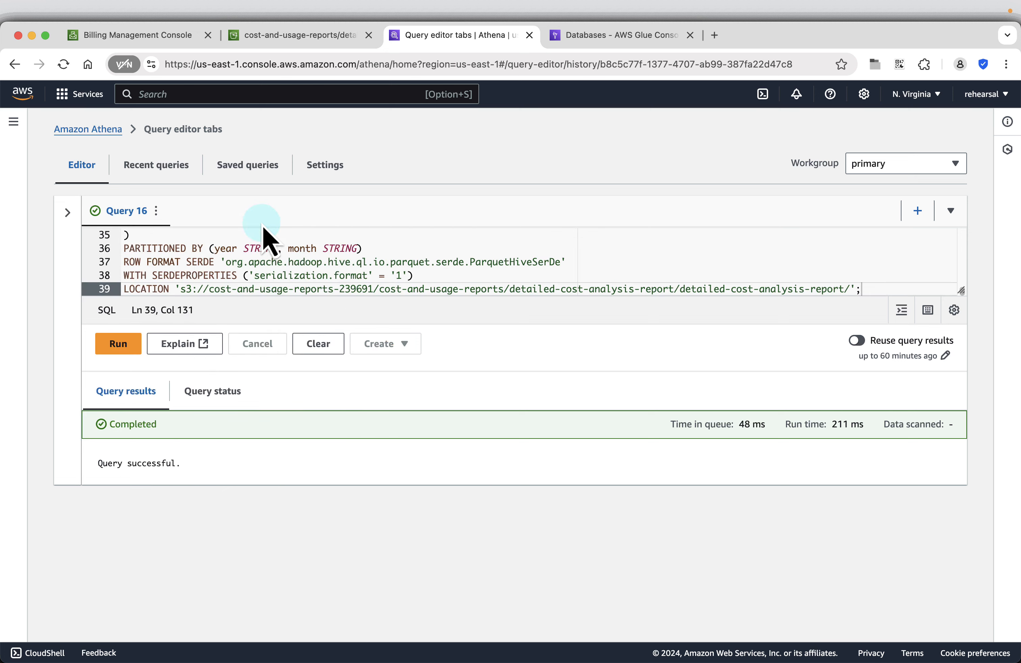
drag(956, 293, 932, 520)
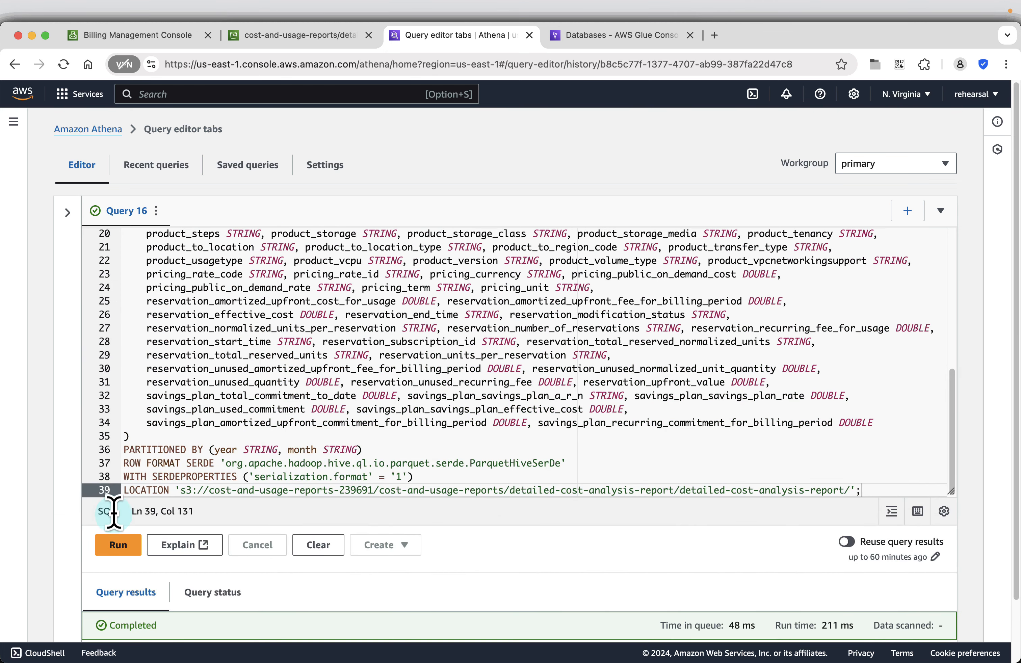
click(114, 548)
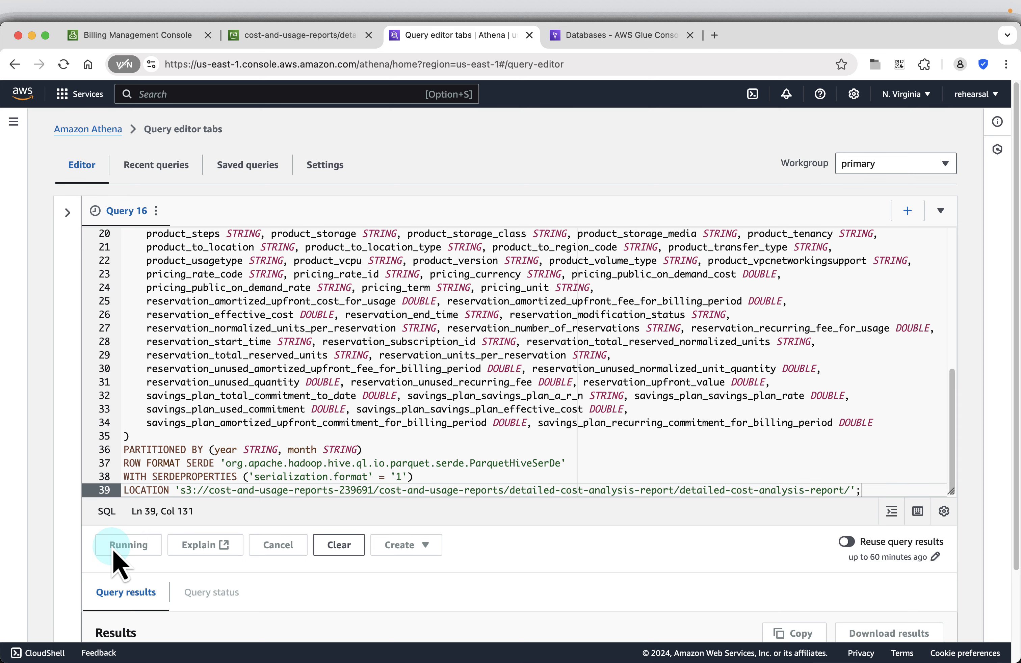
scroll(680, 387, down, 3)
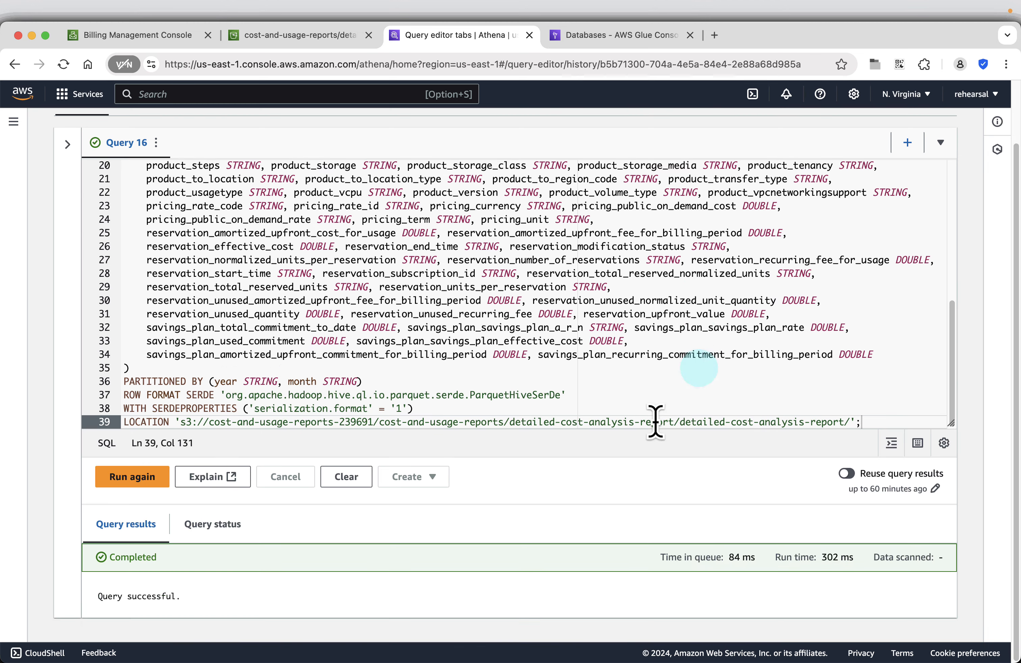
scroll(439, 354, up, 6)
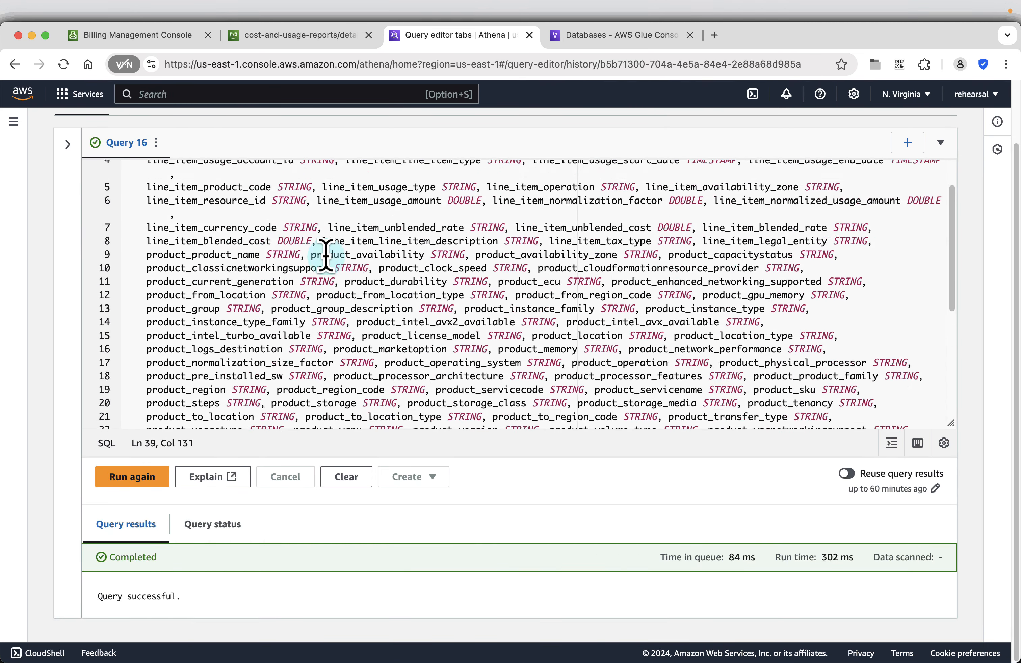
scroll(310, 279, up, 5)
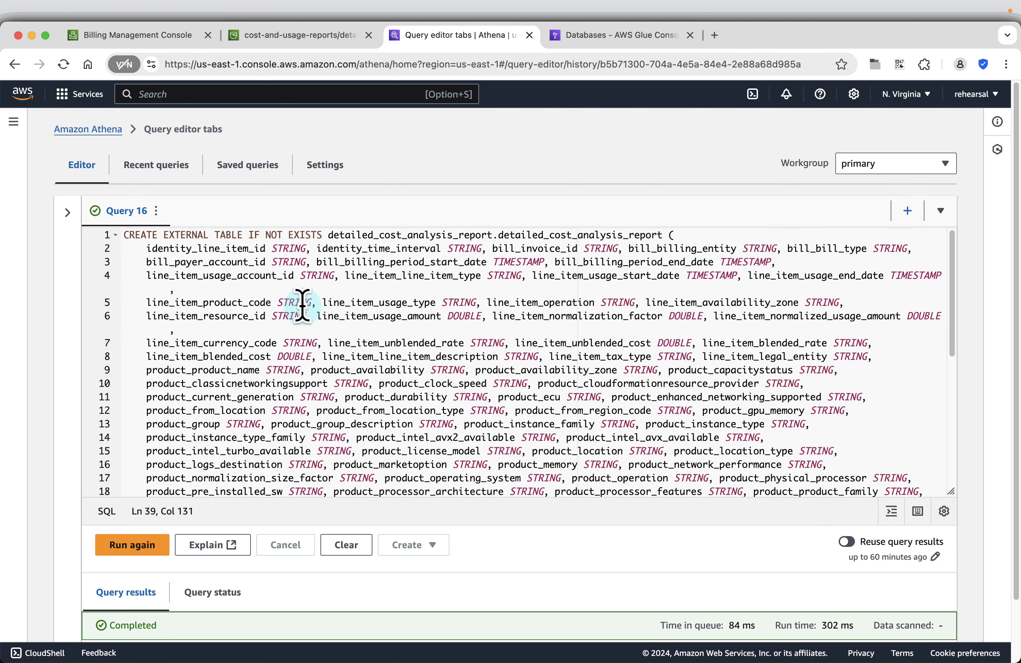
key(super+Tab)
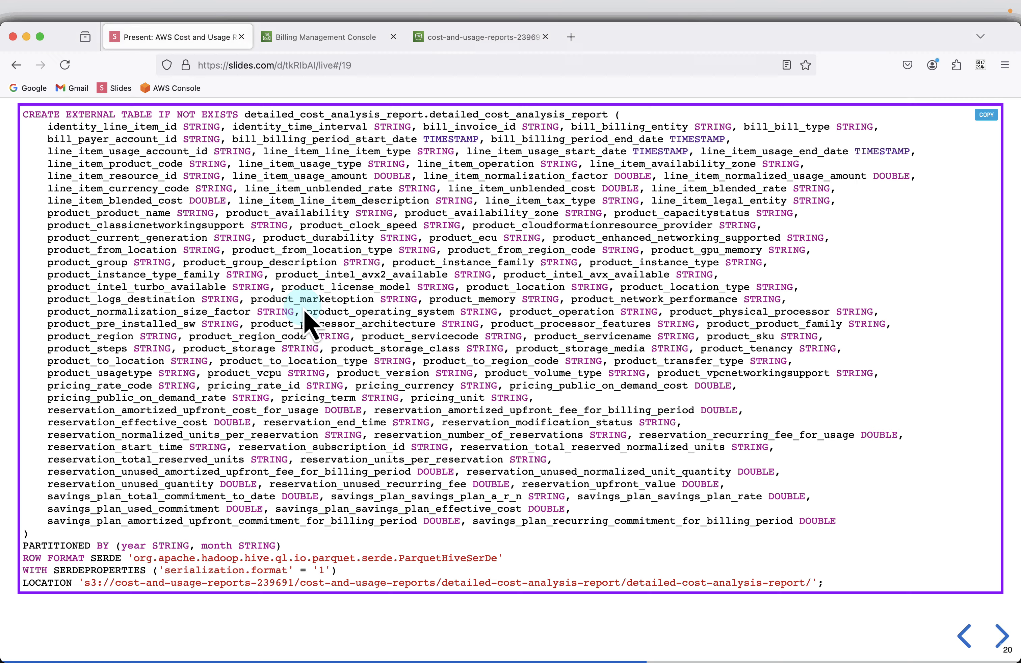
Advance to slide 20, Repair Table, and bring up create-table.sql in VS Code.
click(1001, 636)
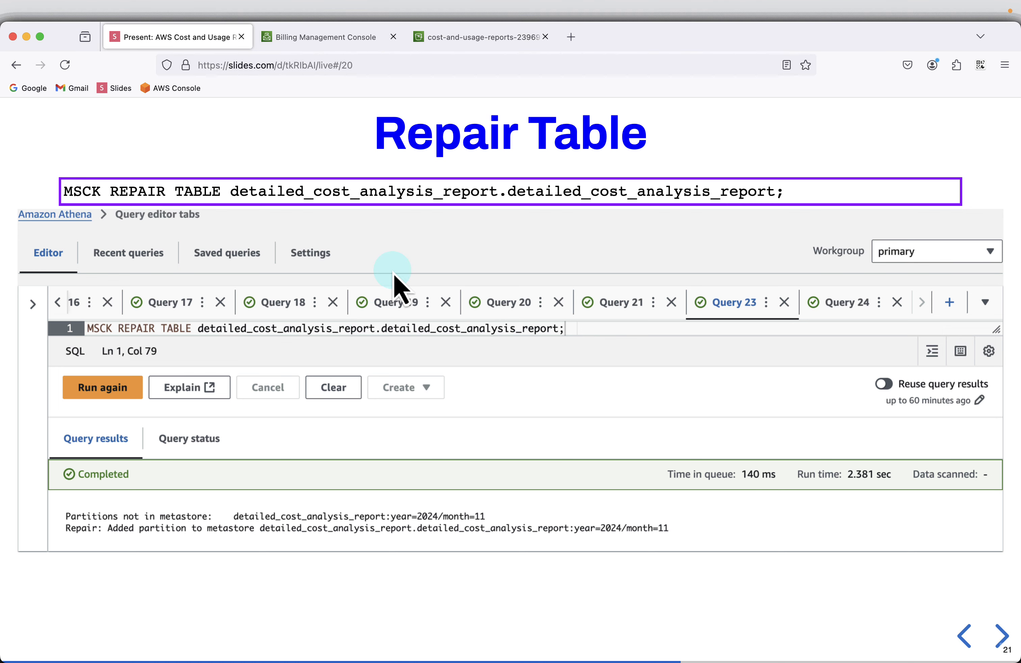
key(super+Tab)
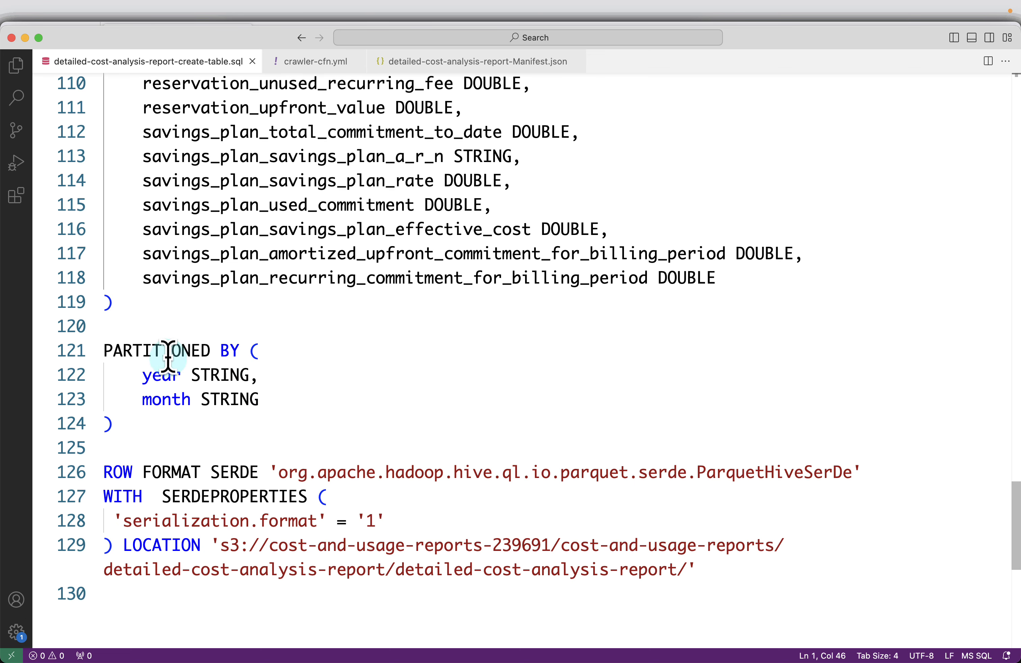
Highlight the year and month PARTITIONED BY lines 121–123 in create-table.sql, then return to Athena.
drag(152, 350, 190, 399)
click(285, 429)
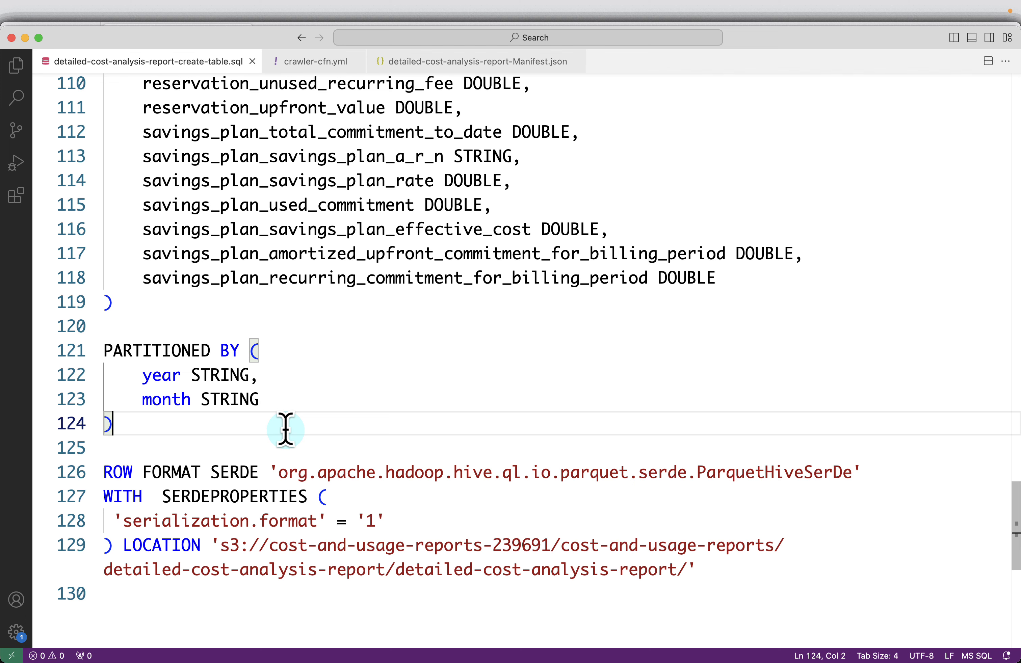
key(super+Tab)
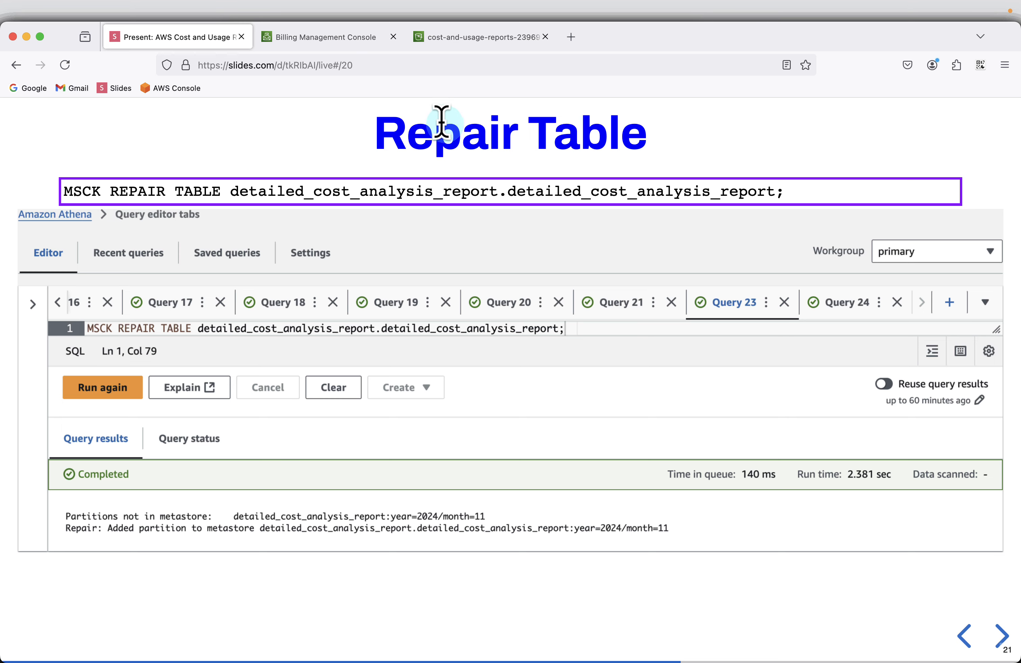
key(super+Tab)
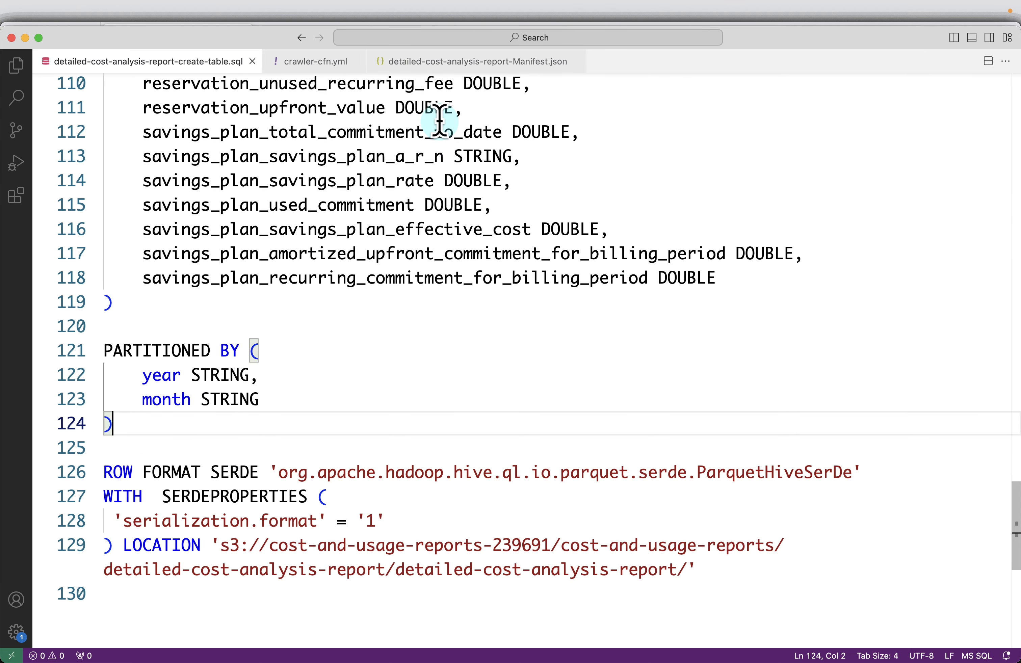
key(super+Tab)
click(398, 355)
Replace the query with MSCK REPAIR TABLE detailed_cost_analysis_report.detailed_cost_analysis_report and run it.
key(super+a)
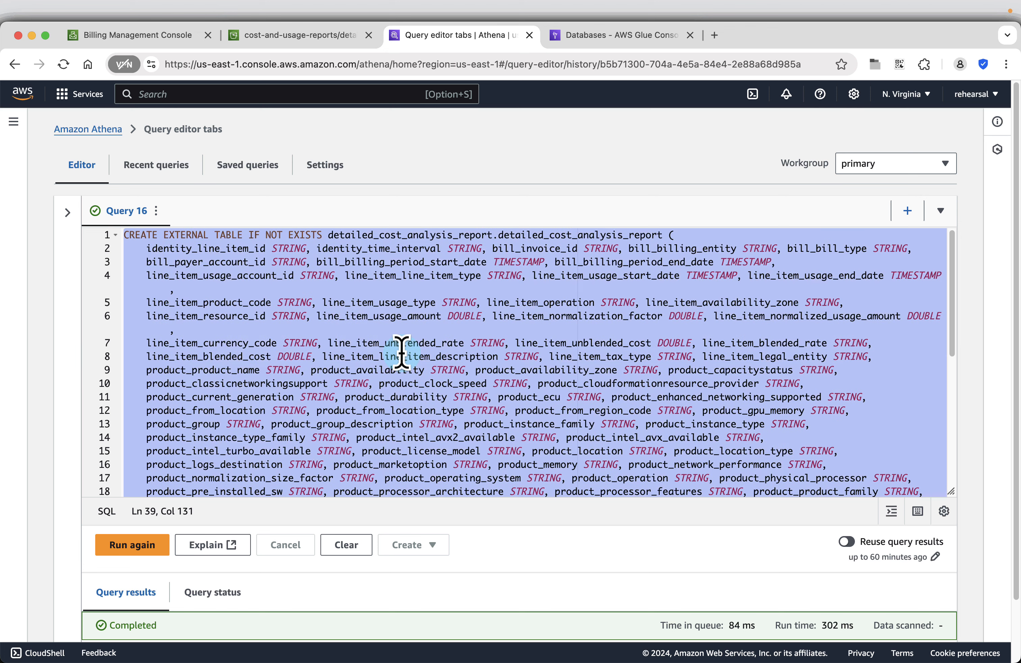
key(BackSpace)
text(MSCK REPAIR TABLE detailed_cost_analysis_report.detailed_cost_analysis_report;)
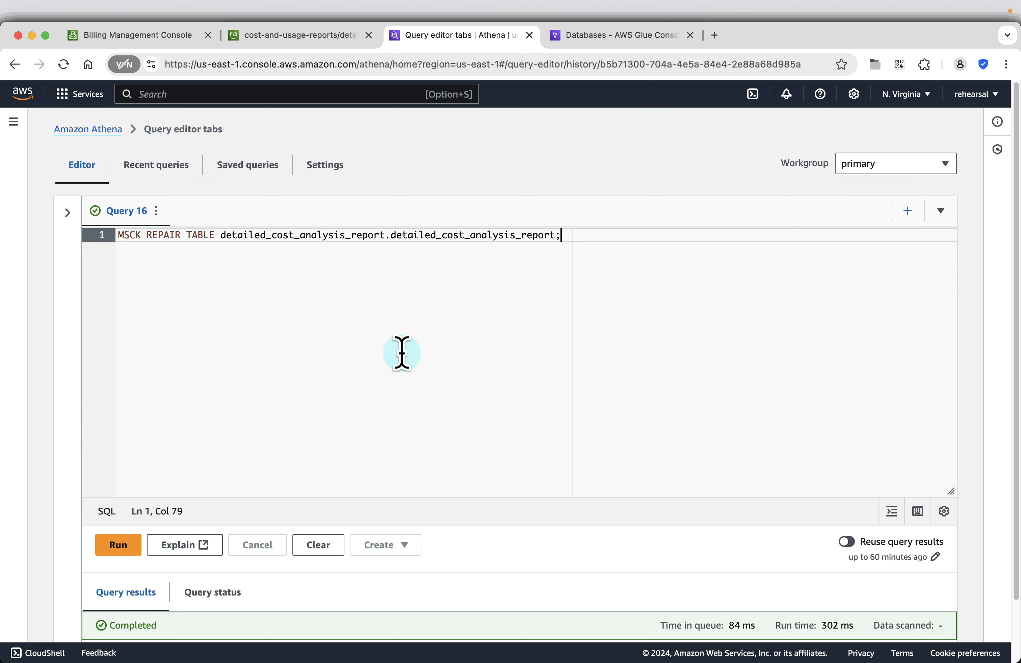
click(120, 544)
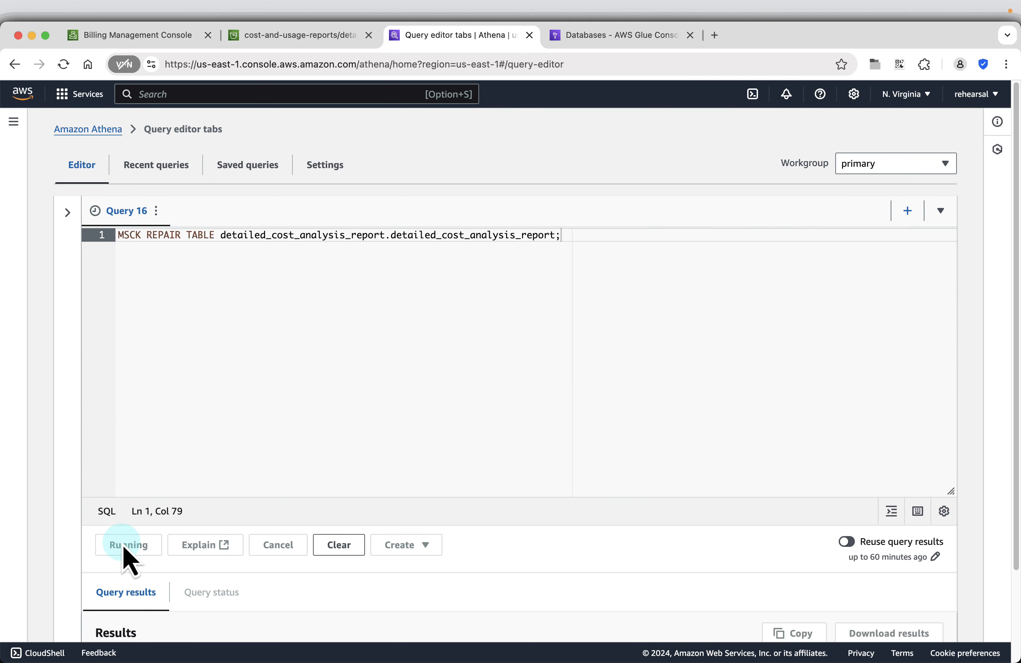
drag(949, 490, 937, 273)
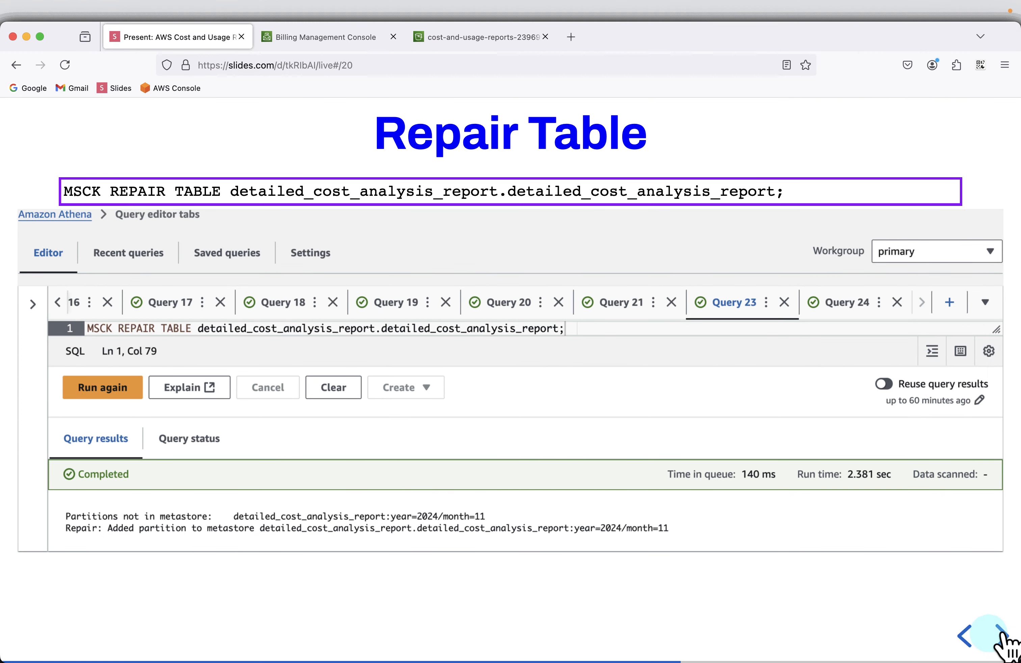
click(1001, 635)
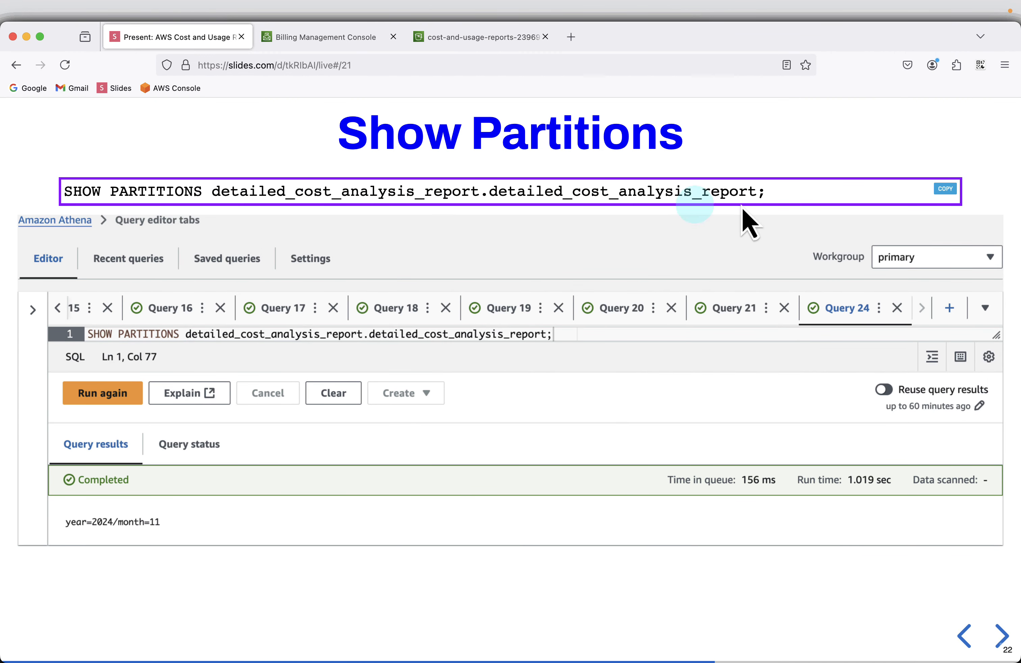
mouse_move(945, 190)
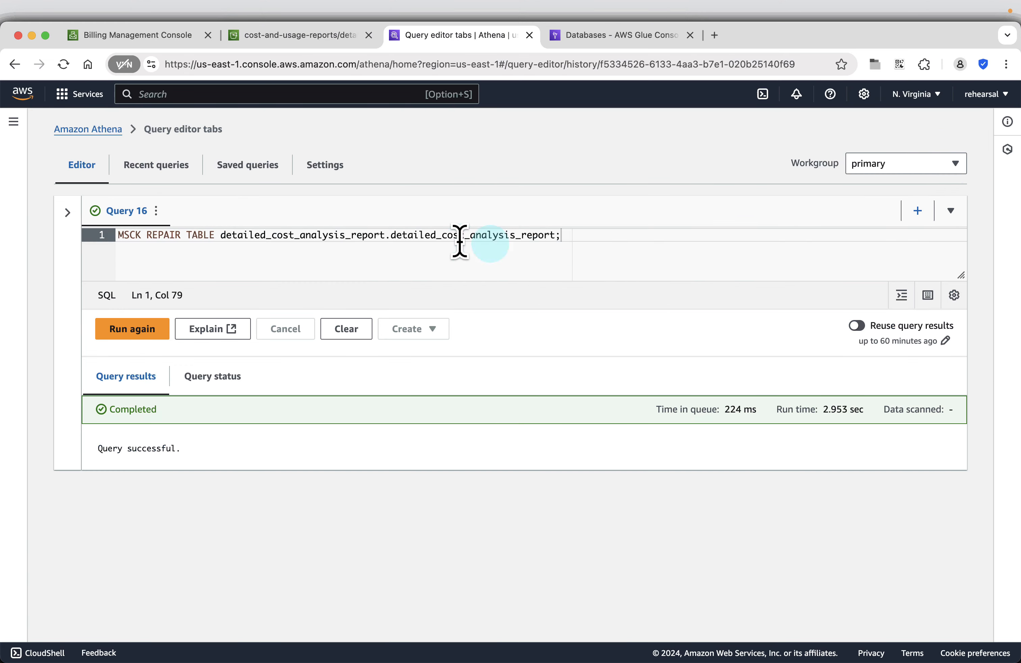
Run SHOW PARTITIONS on detailed_cost_analysis_report, returning the single partition year=2024/month=11.
triple_click(456, 241)
key(super+v)
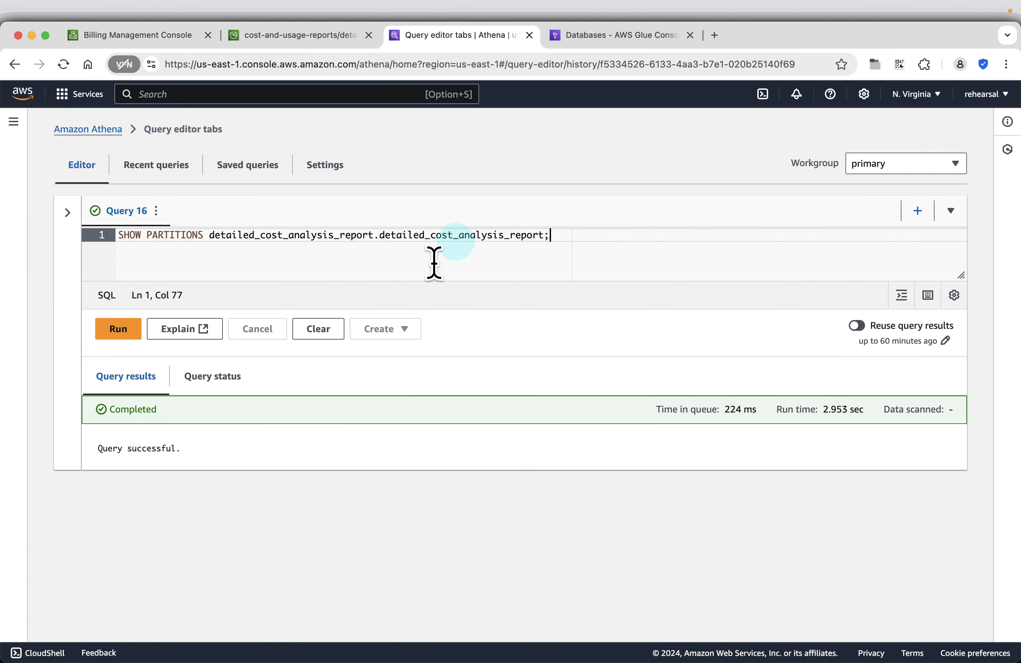
click(129, 335)
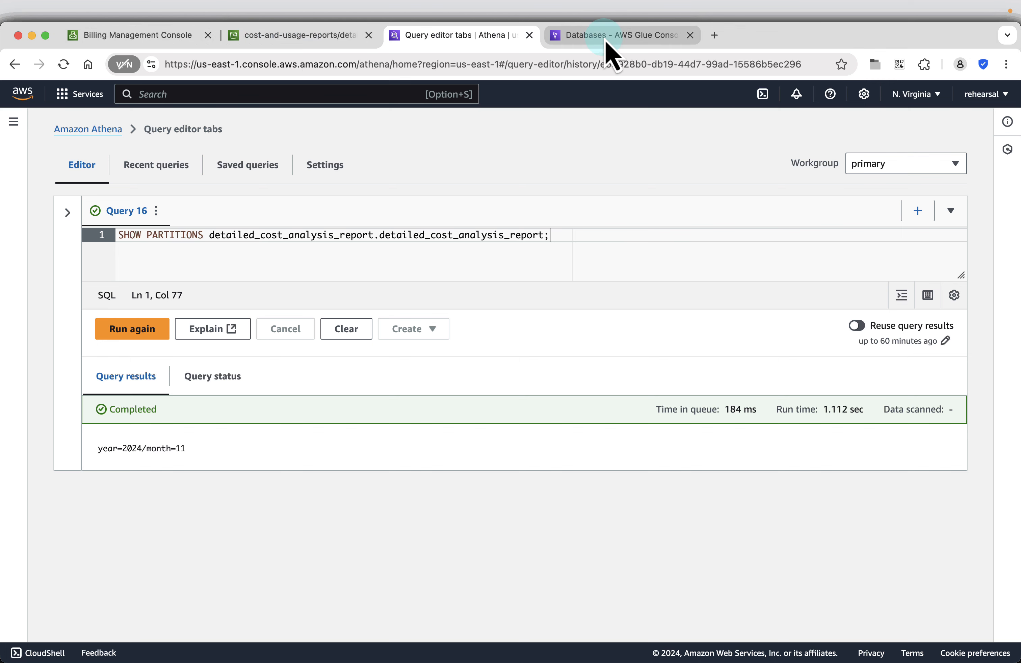
Browse S3 down to year=2024/month=11 to confirm the 71.1 KB Parquet report file.
click(295, 38)
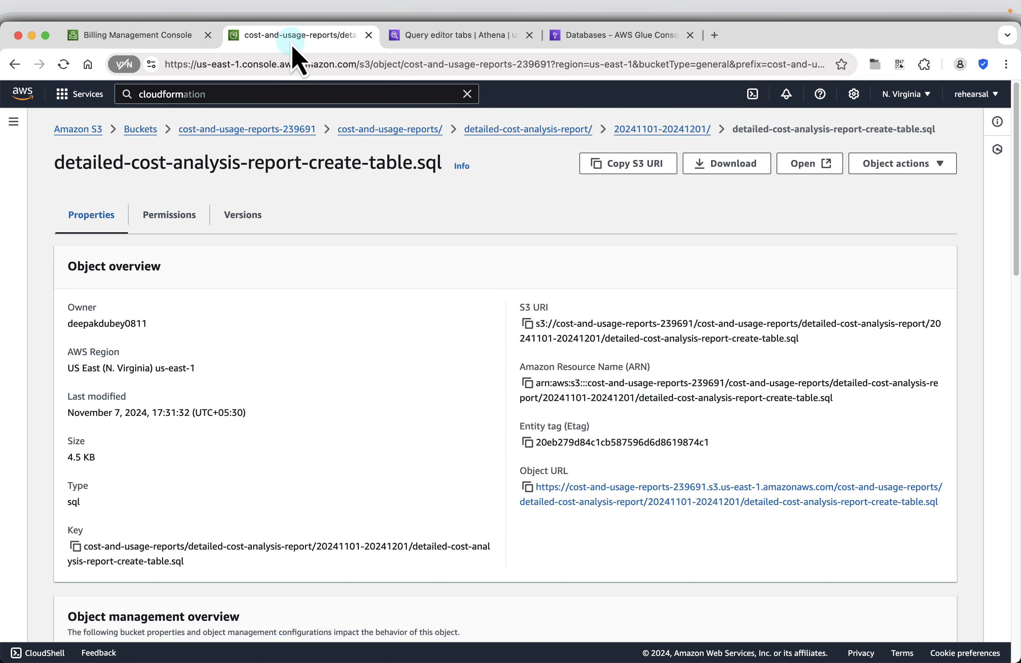
click(540, 131)
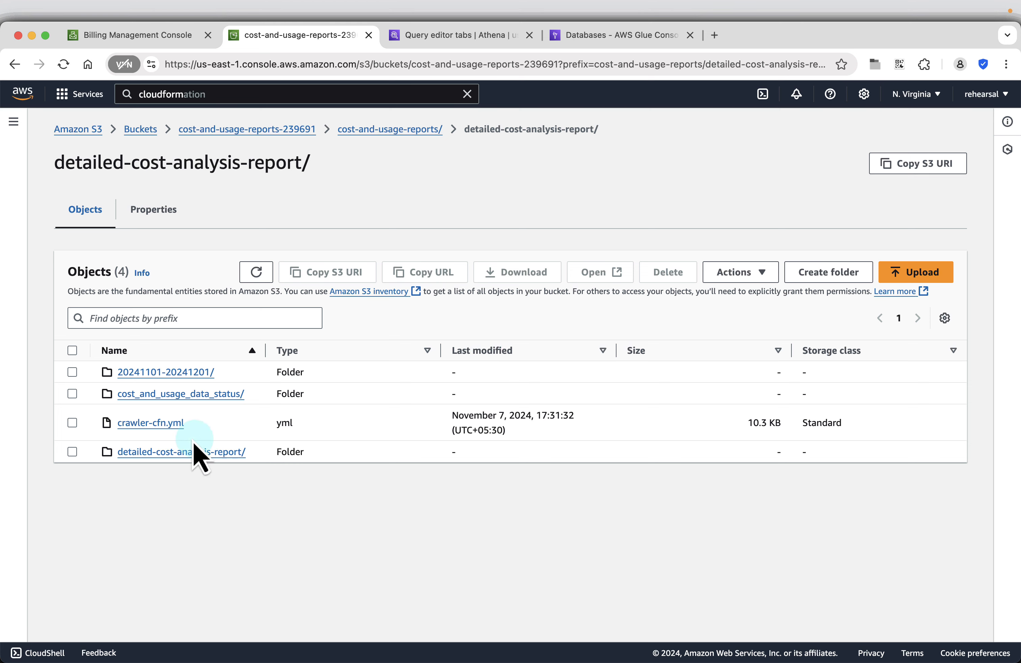
click(183, 454)
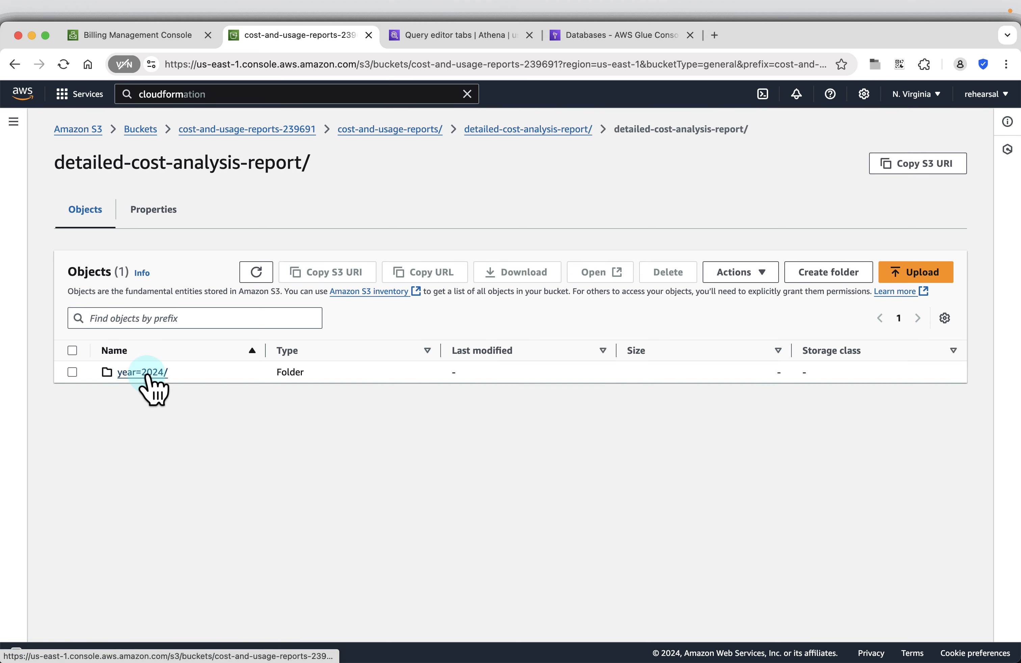
click(146, 373)
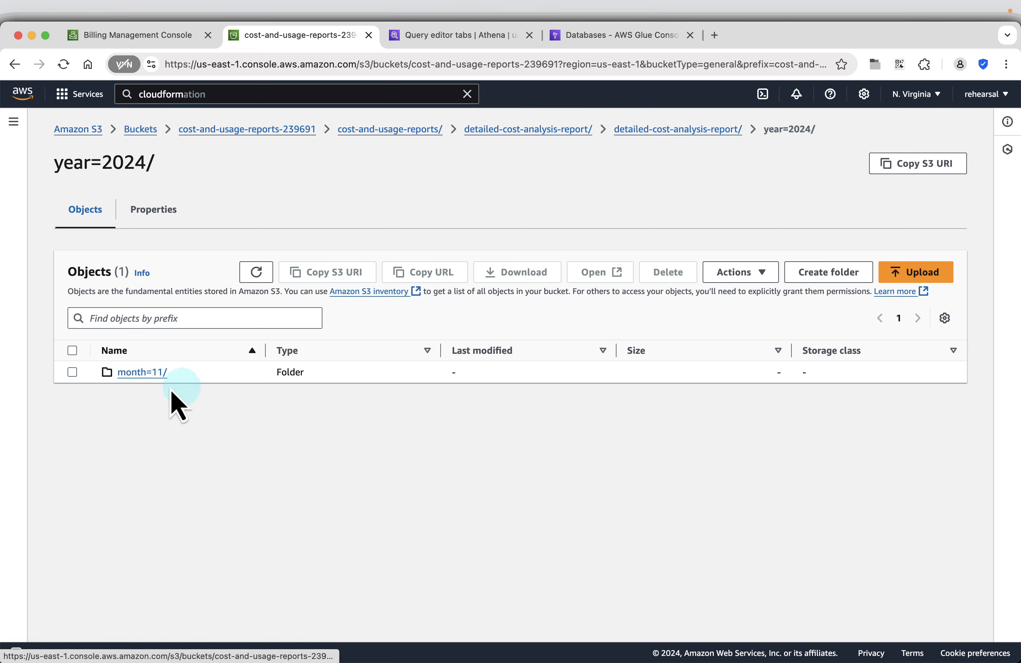
click(139, 372)
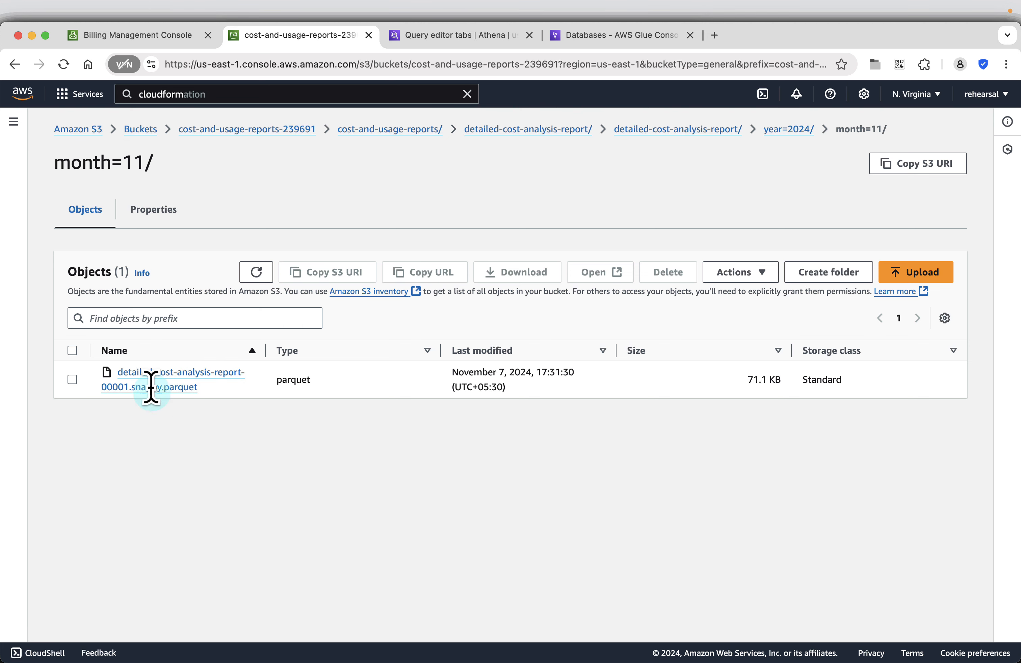
click(471, 38)
Paste the slide's SHOW CREATE TABLE statement and run it to list the table's Parquet-partitioned DDL.
key(super+Tab)
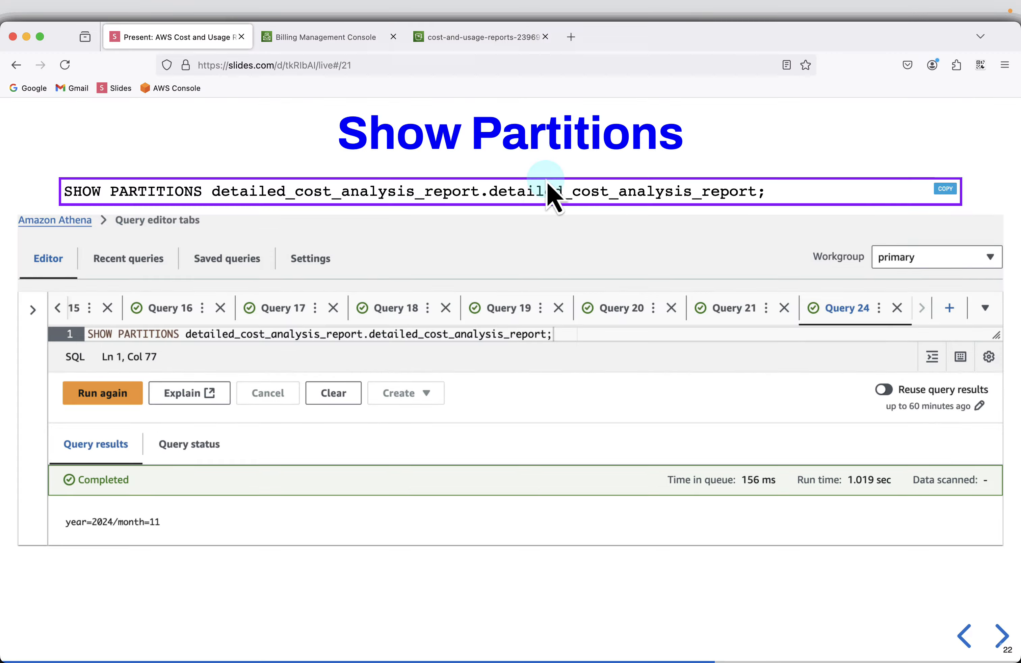
click(996, 637)
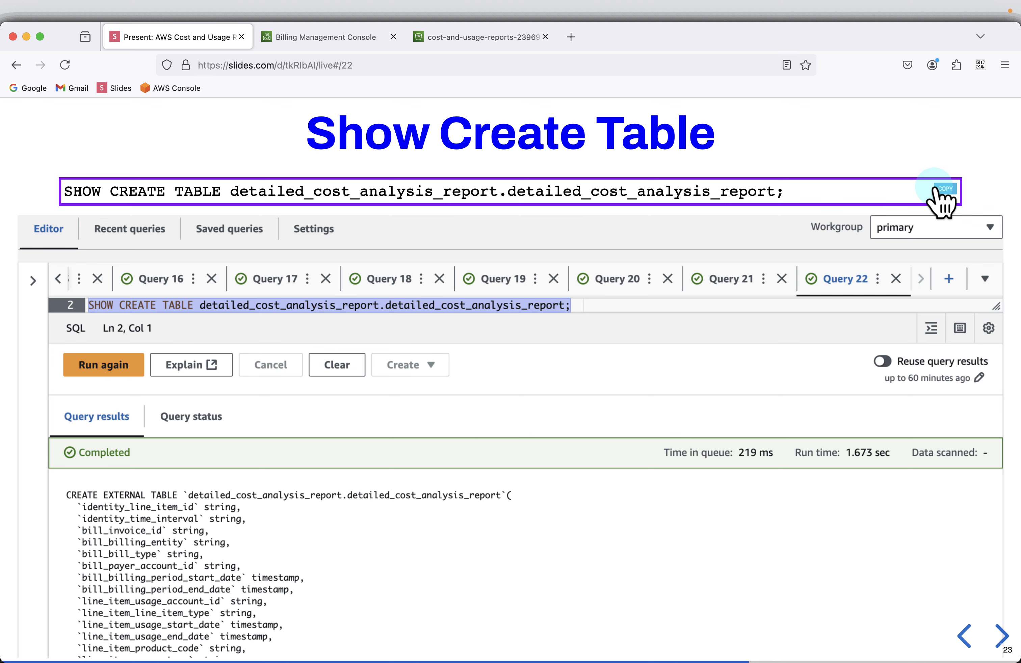
key(super+Tab)
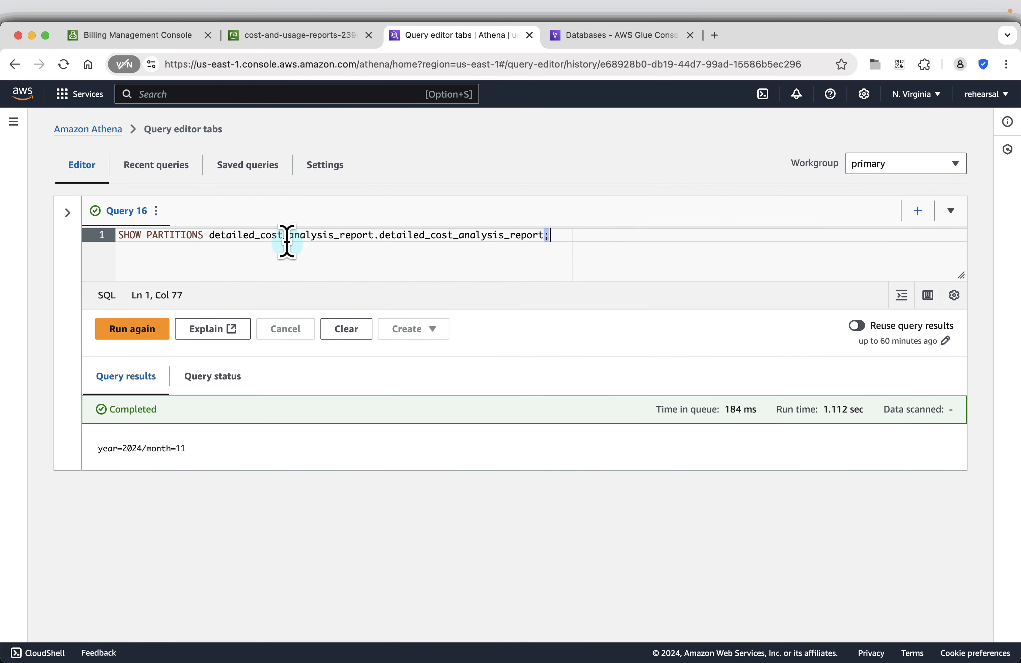
triple_click(287, 241)
key(super+v)
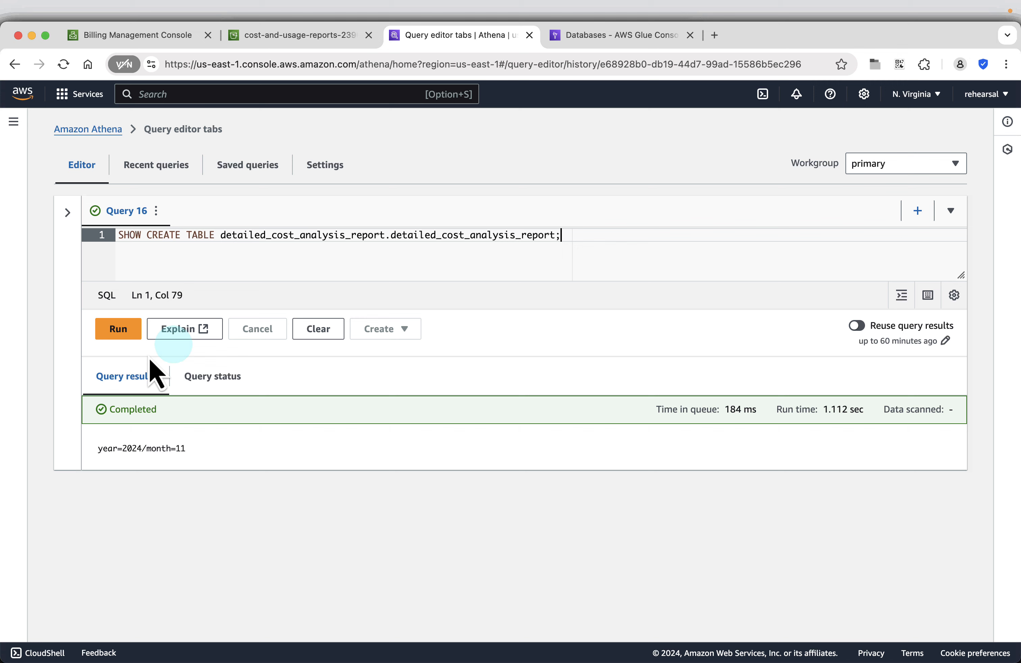
click(125, 333)
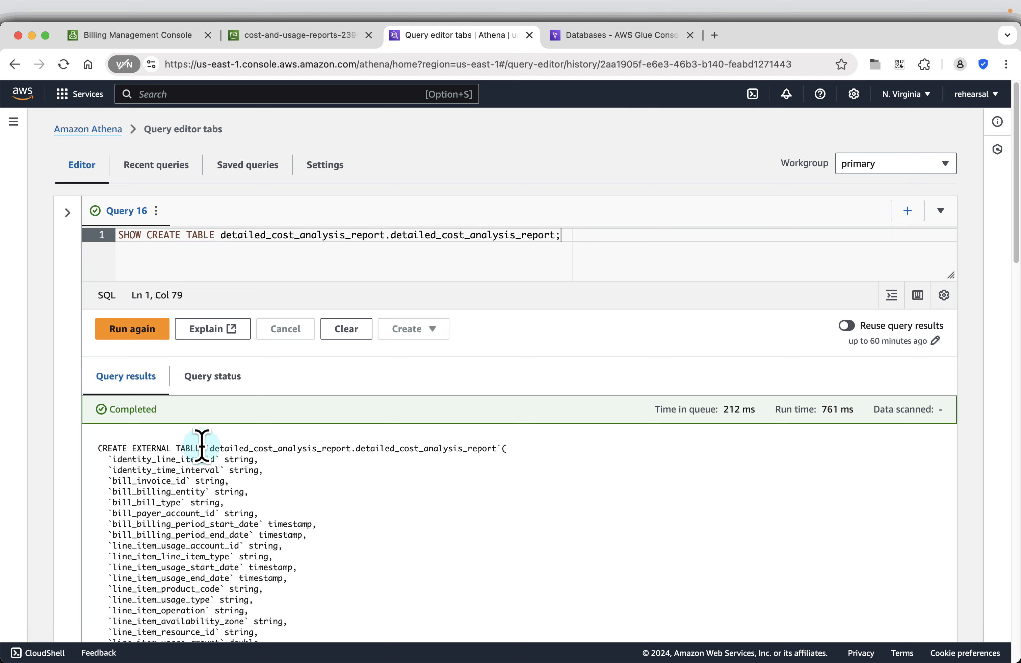
scroll(229, 454, down, 20)
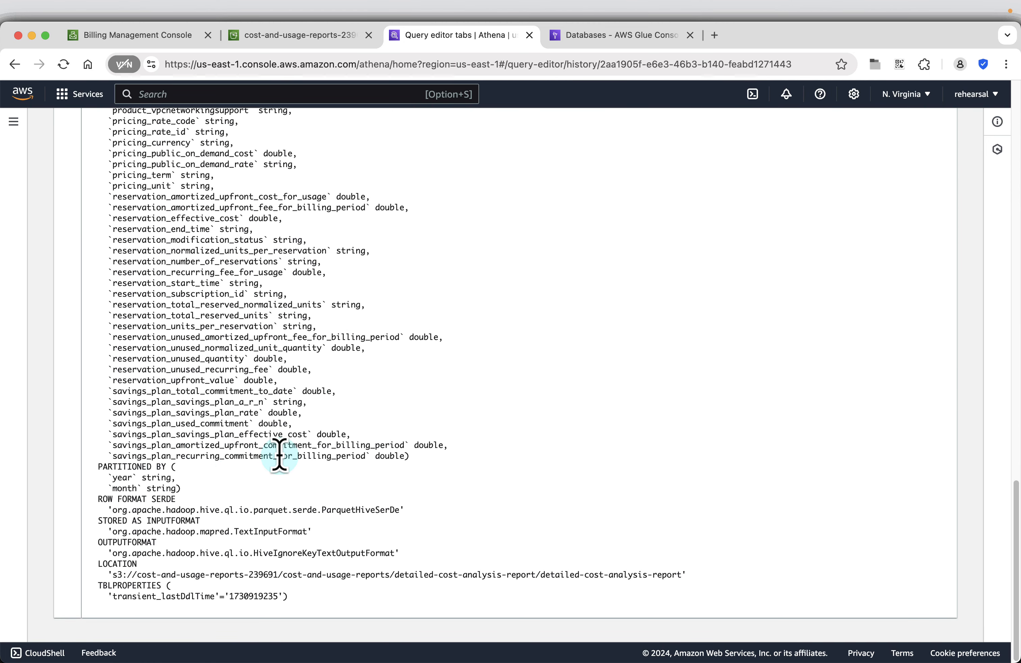
key(super+Tab)
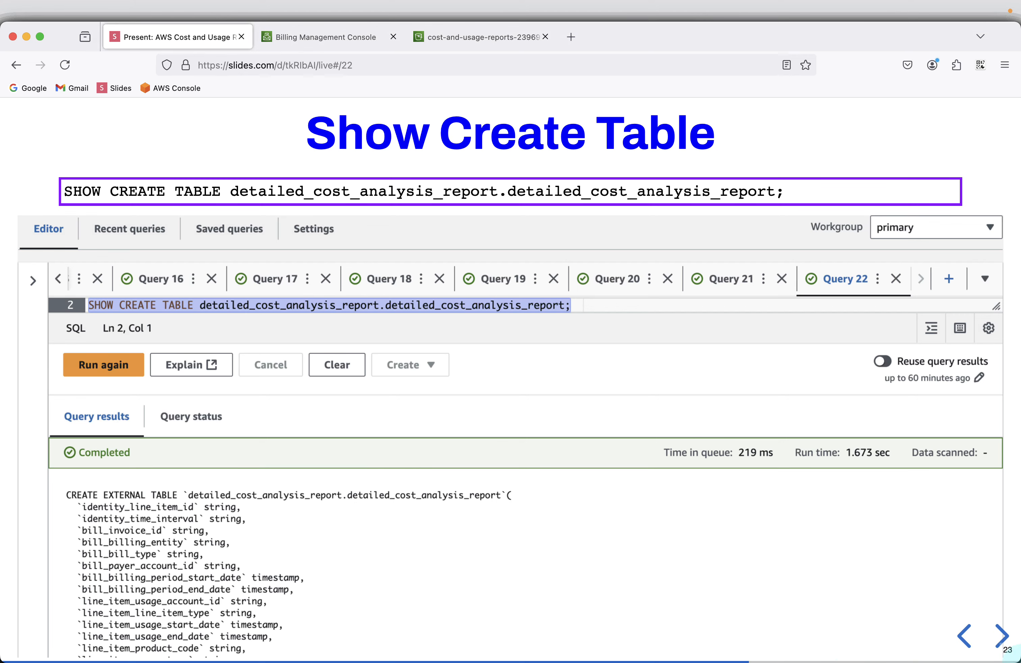
On the Daily Cost By Service slide, highlight the SQL's cost, currency, table and filter parts, then copy it.
click(1003, 633)
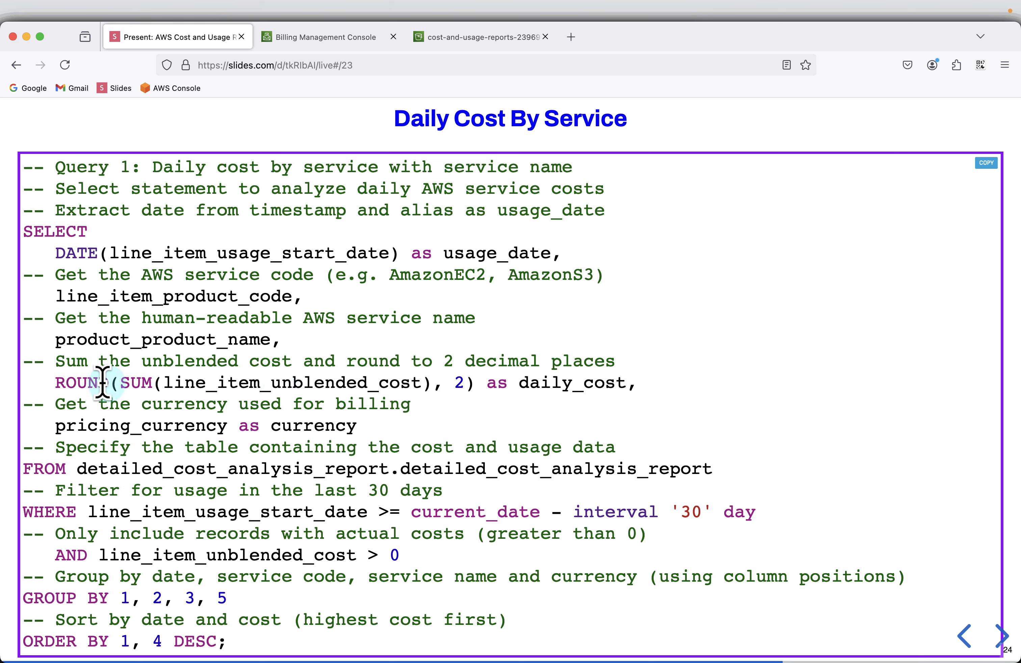
drag(102, 382, 359, 382)
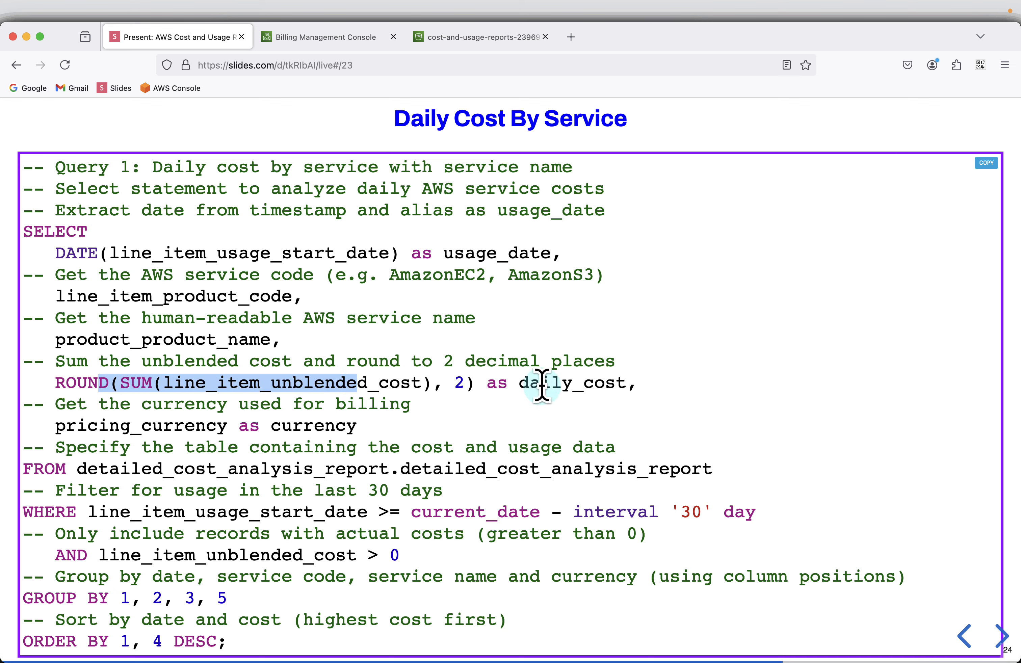
drag(102, 409, 237, 405)
drag(121, 426, 213, 427)
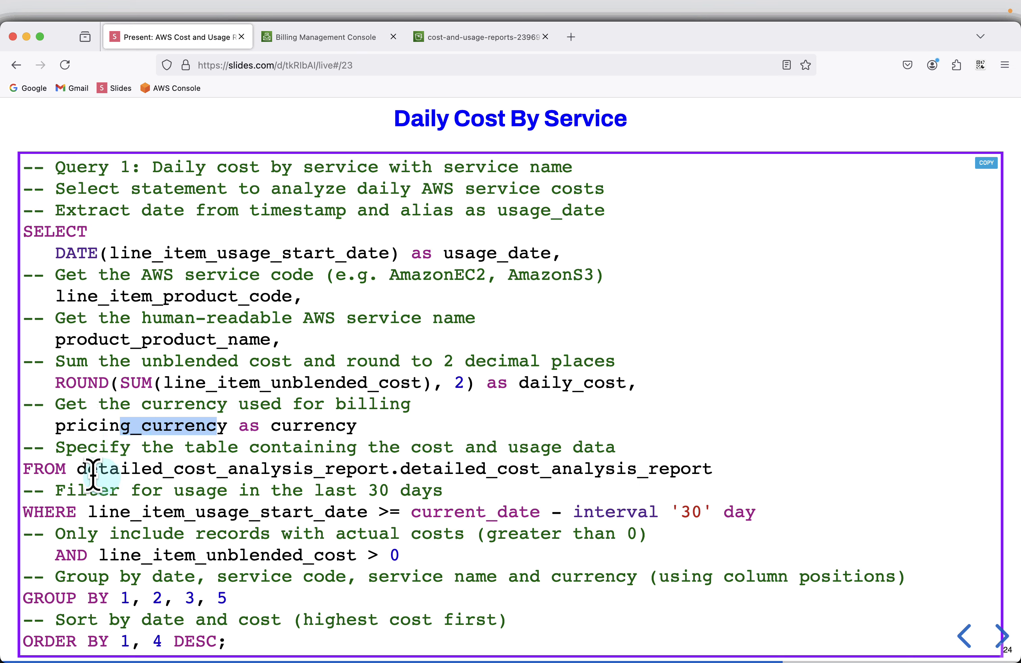
drag(87, 469, 573, 473)
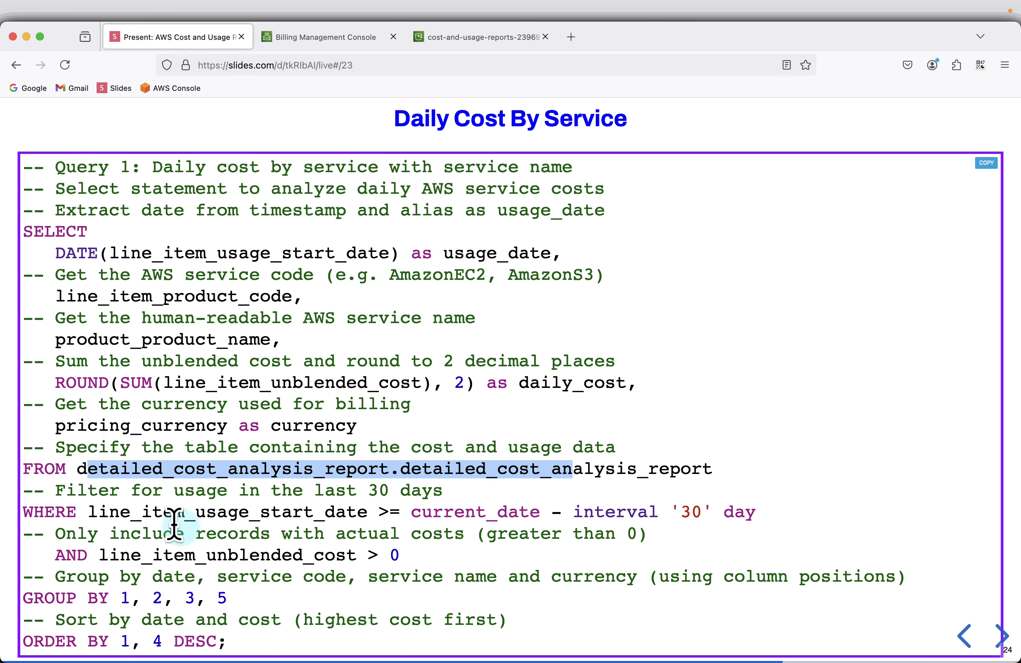
drag(121, 512, 221, 514)
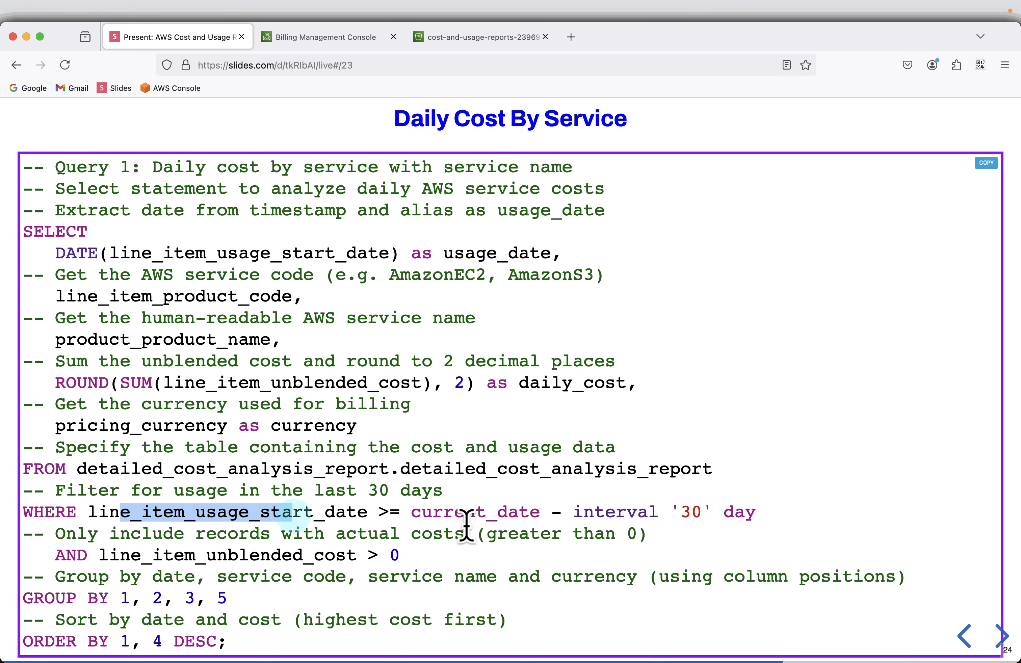
drag(741, 512, 499, 514)
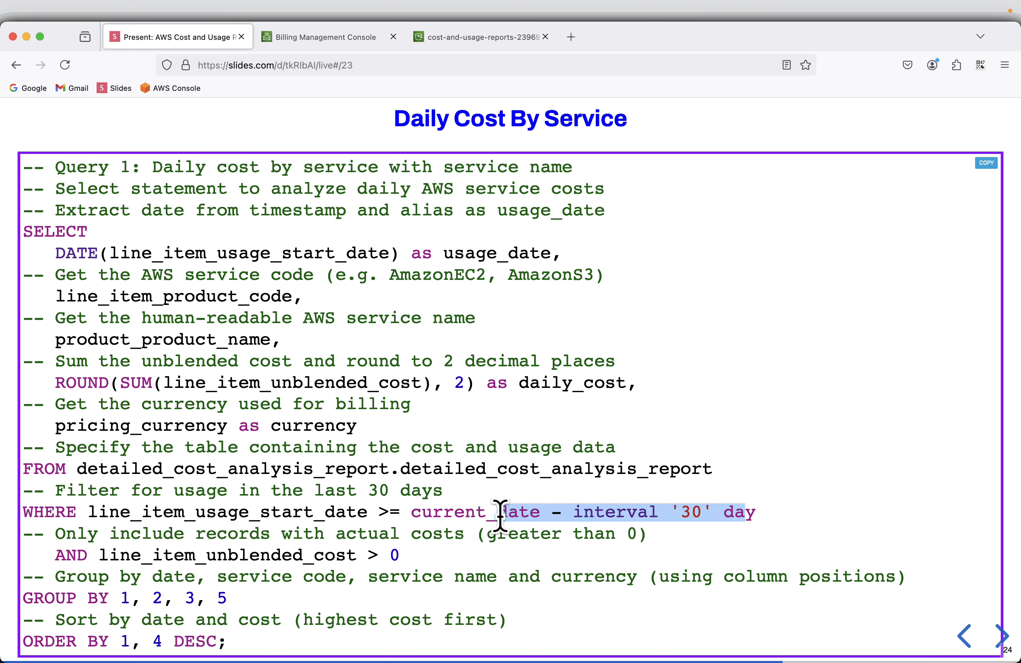
drag(104, 555, 312, 557)
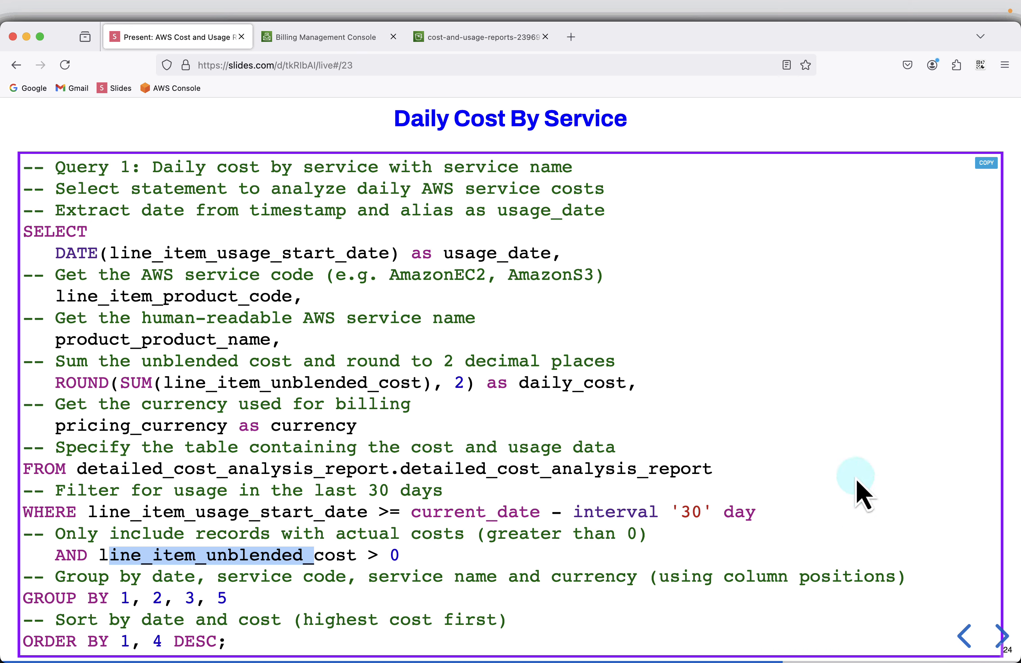
click(986, 164)
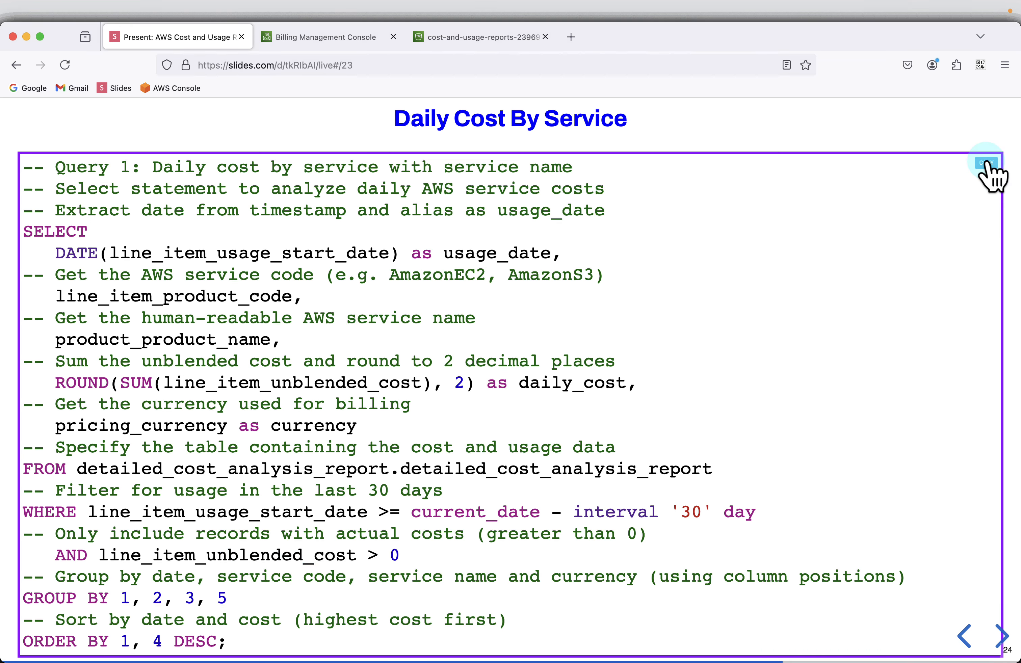
key(super+Tab)
Replace the SHOW CREATE TABLE statement with the pasted daily cost query and run it.
scroll(459, 400, up, 20)
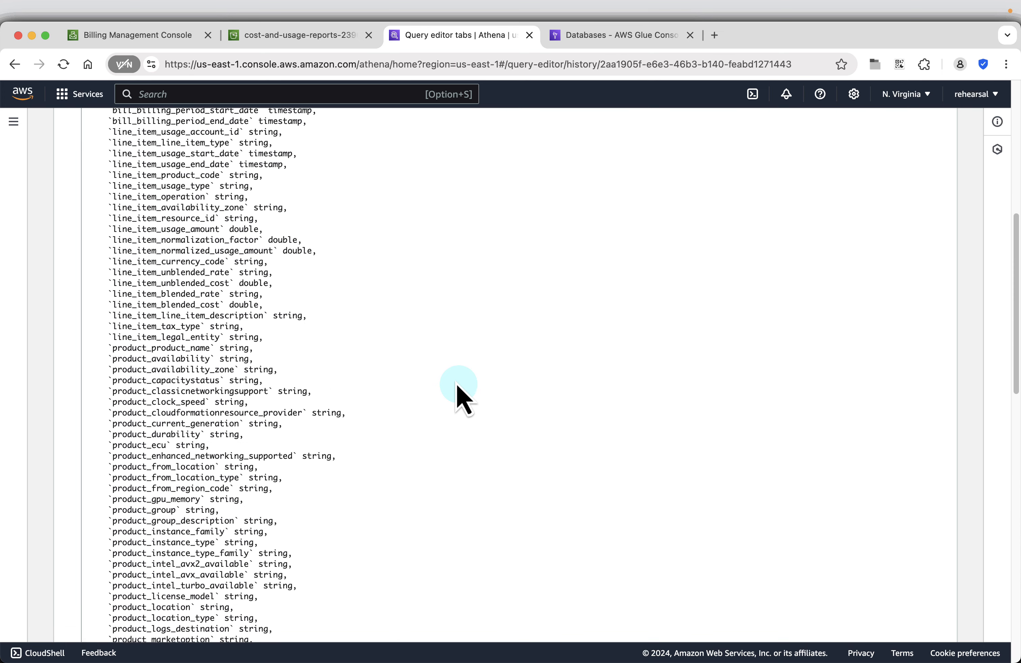
click(326, 236)
triple_click(326, 236)
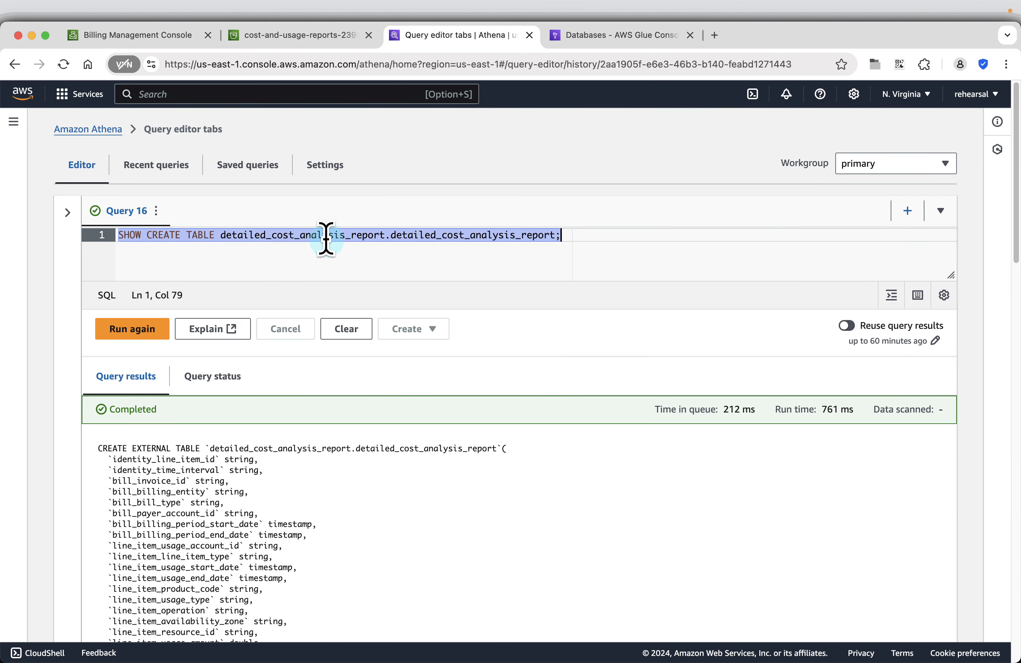
key(super+v)
click(119, 330)
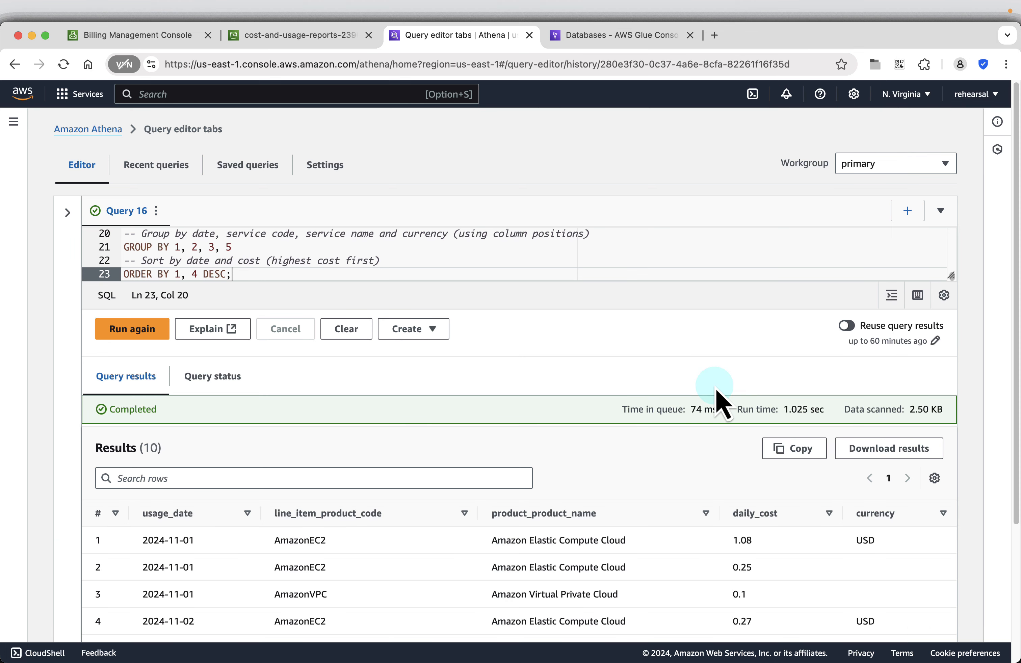
Review the 10 result rows, led by AmazonEC2 at 1.08 USD on 2024-11-01.
scroll(724, 486, down, 3)
scroll(727, 486, down, 1)
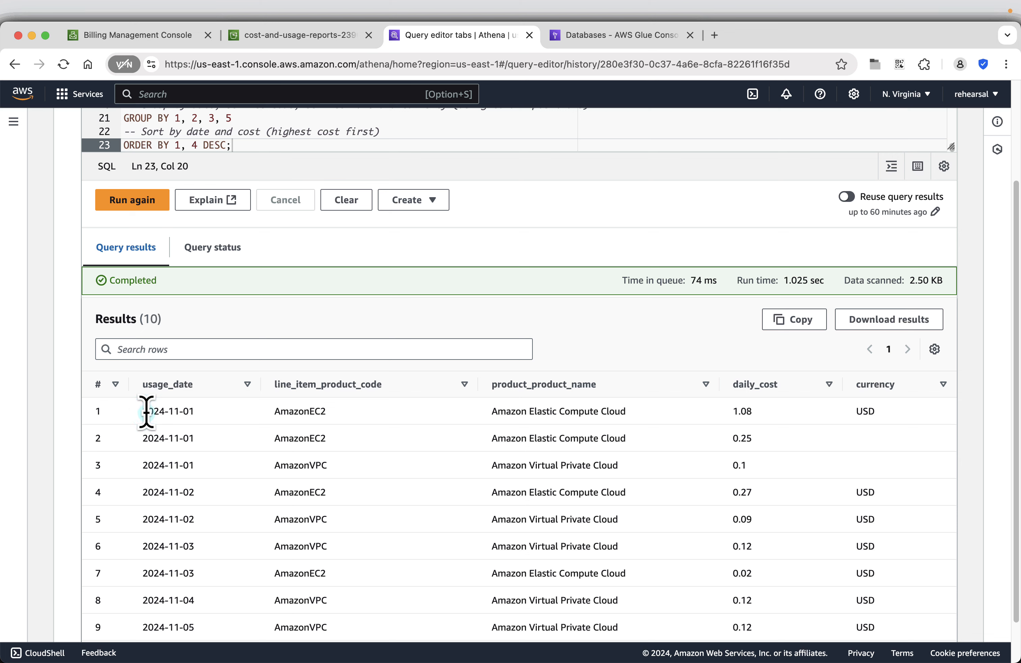
key(ctrl+a)
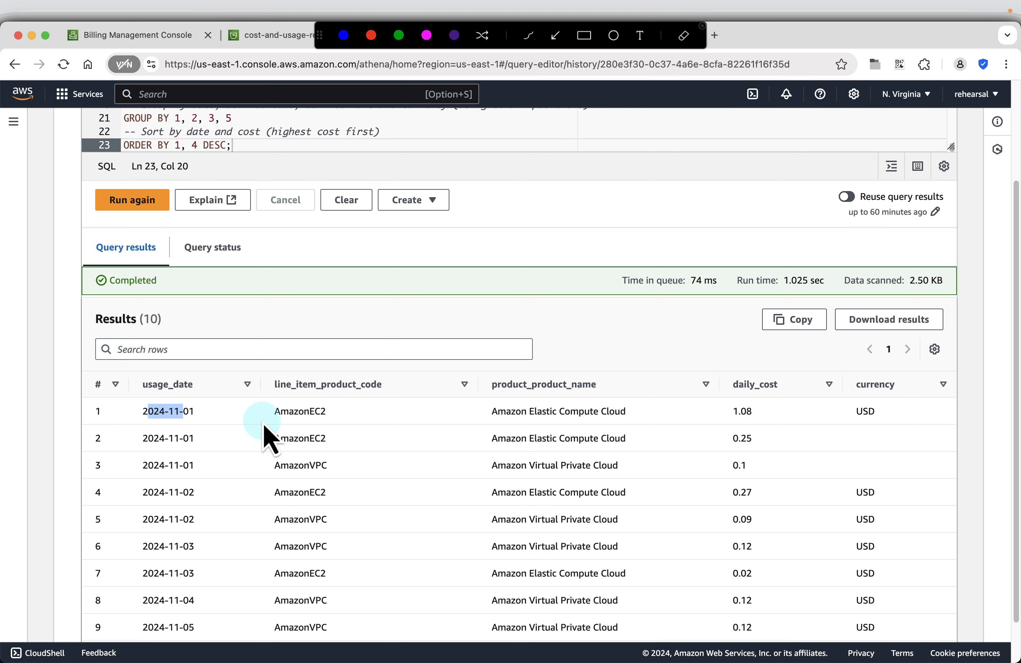
key(Escape)
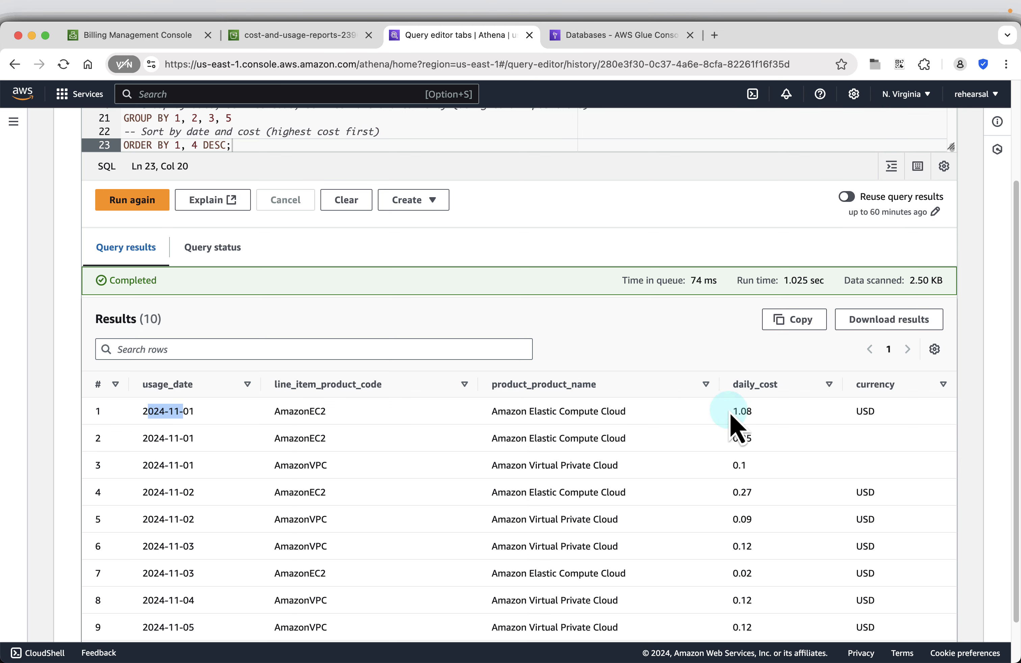
key(ctrl+a)
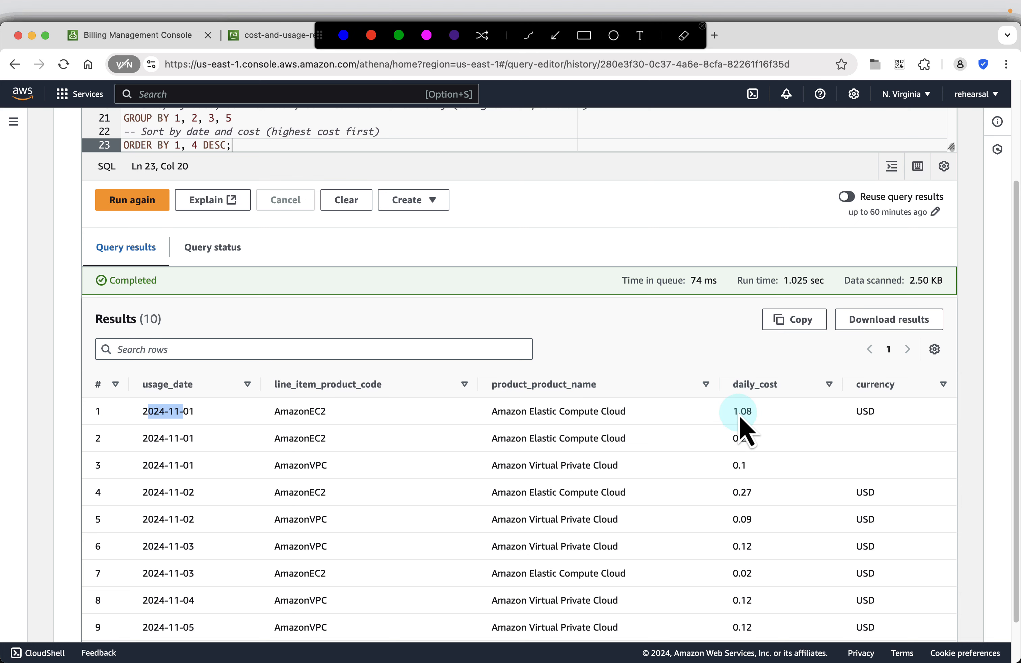
key(Escape)
scroll(672, 457, down, 1)
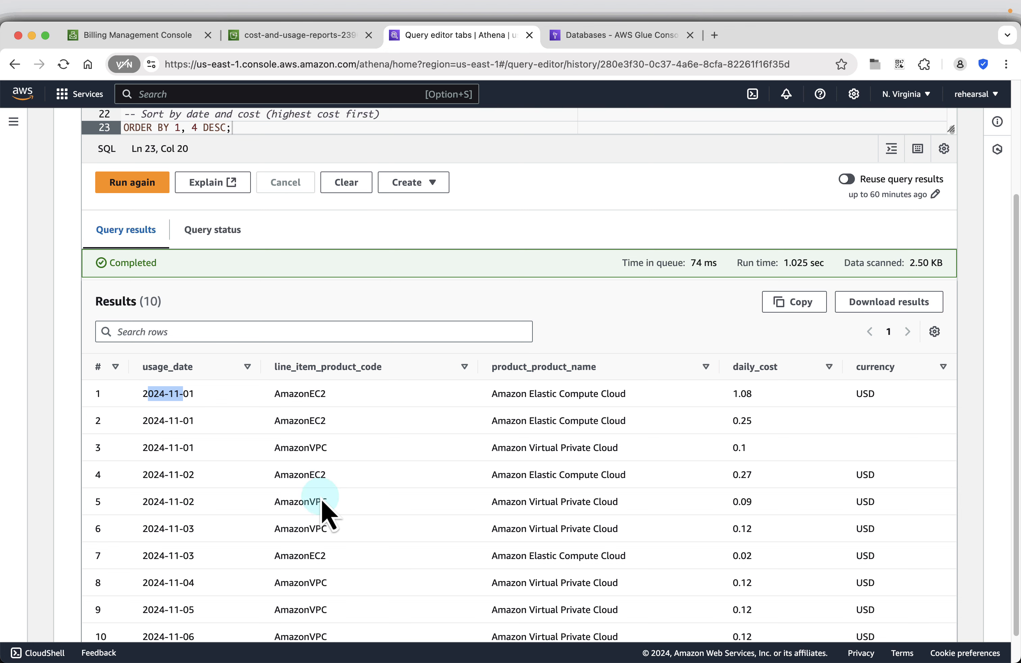
scroll(326, 537, down, 2)
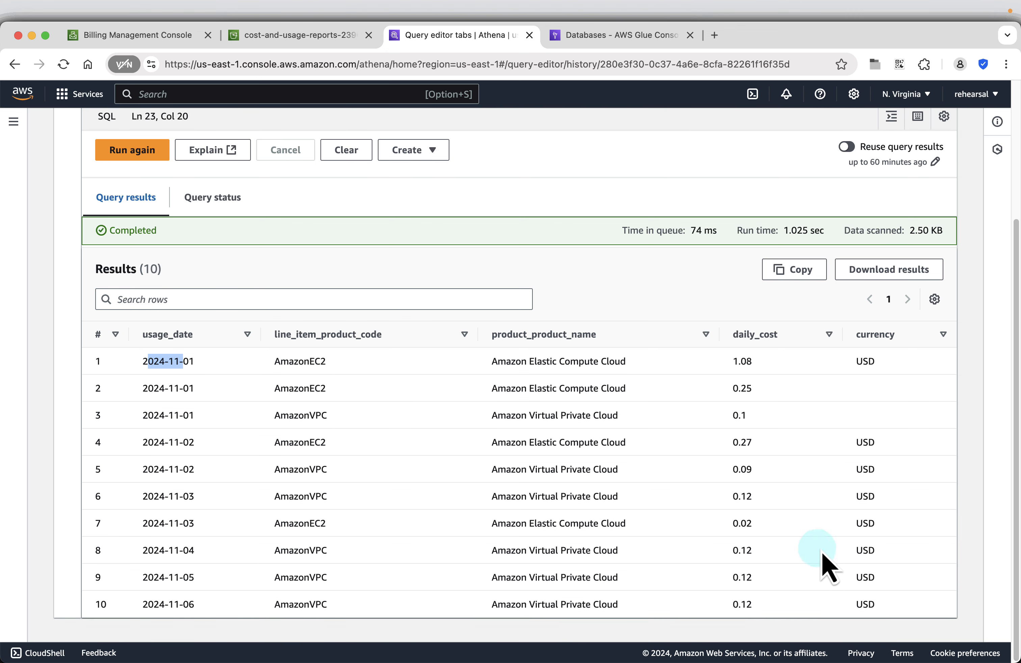
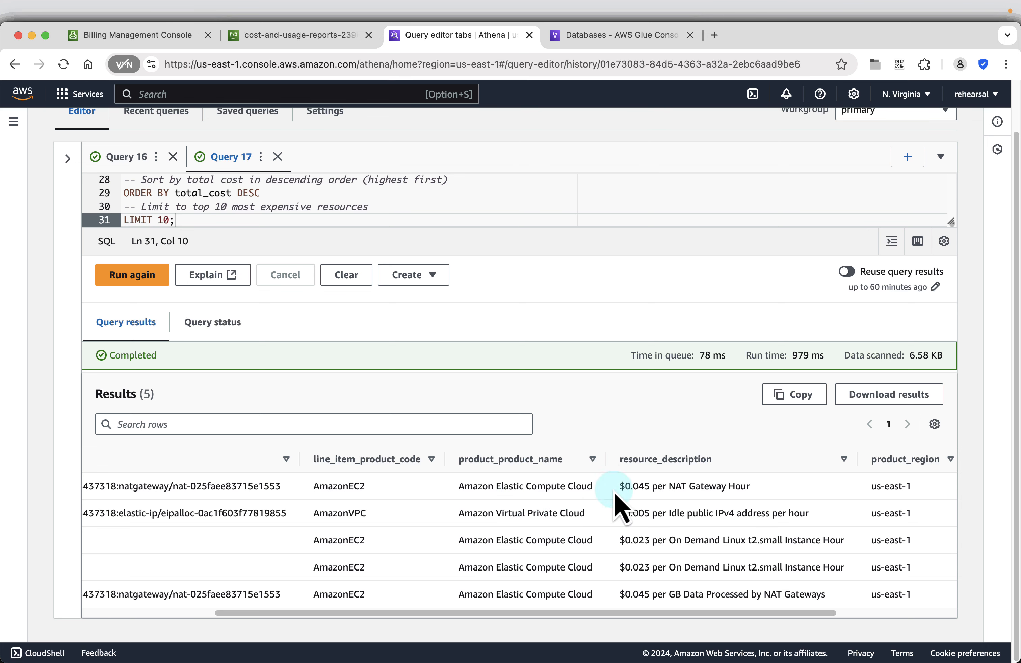
Scroll across the top costly resources results to review all columns, led by a NAT gateway at 1.35 USD.
drag(636, 619, 766, 608)
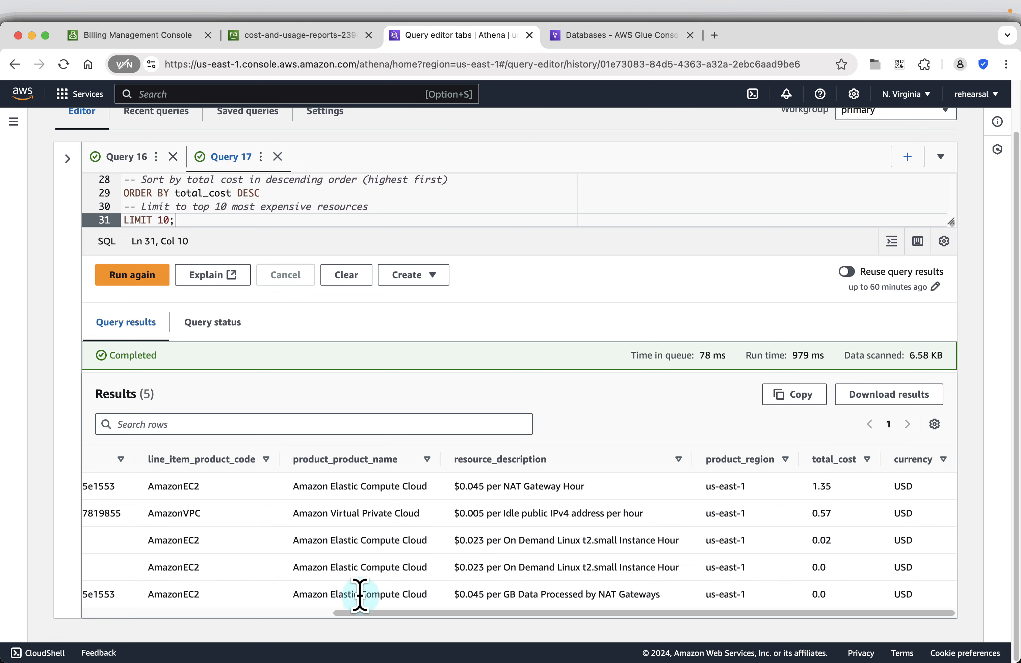
drag(362, 613, 501, 606)
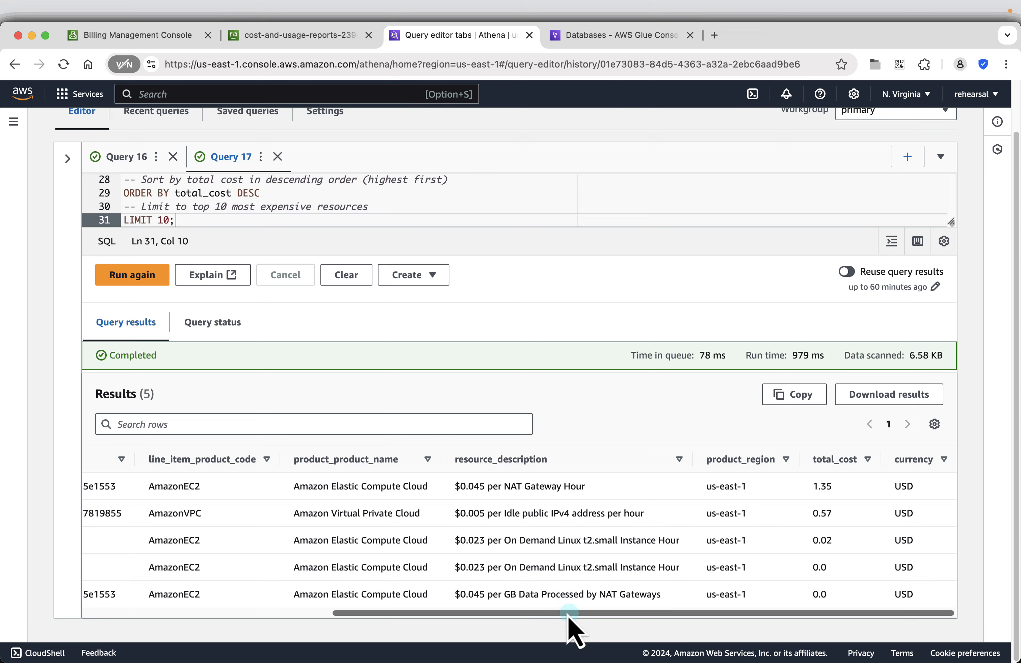
drag(568, 615, 277, 616)
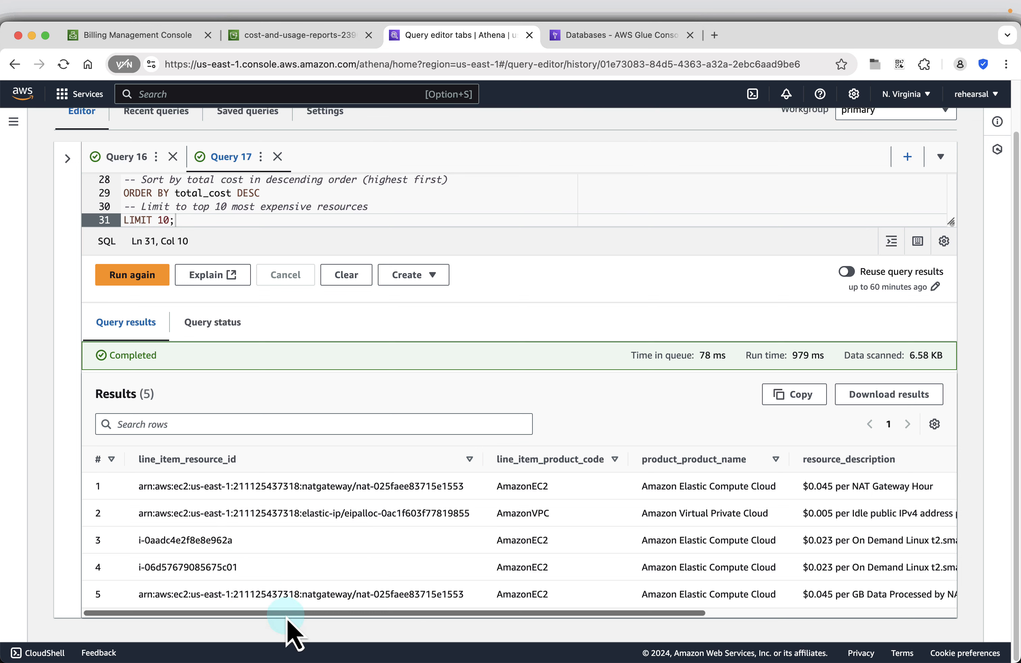
drag(294, 617, 596, 616)
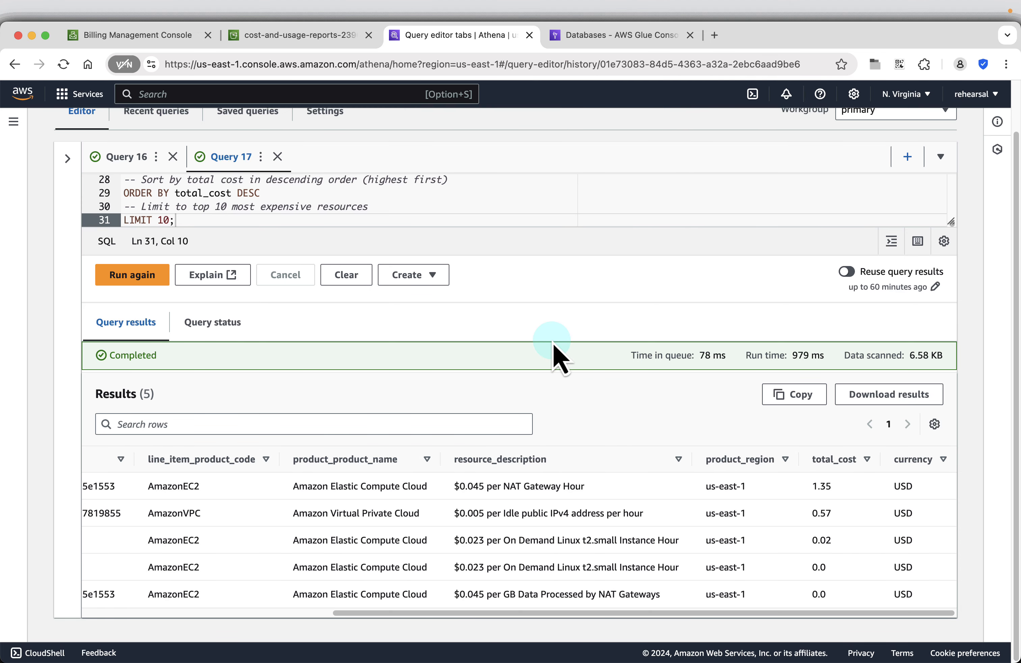
Advance the presentation to the EC2 Daily Costs slide showing Query 3.
key(super+Tab)
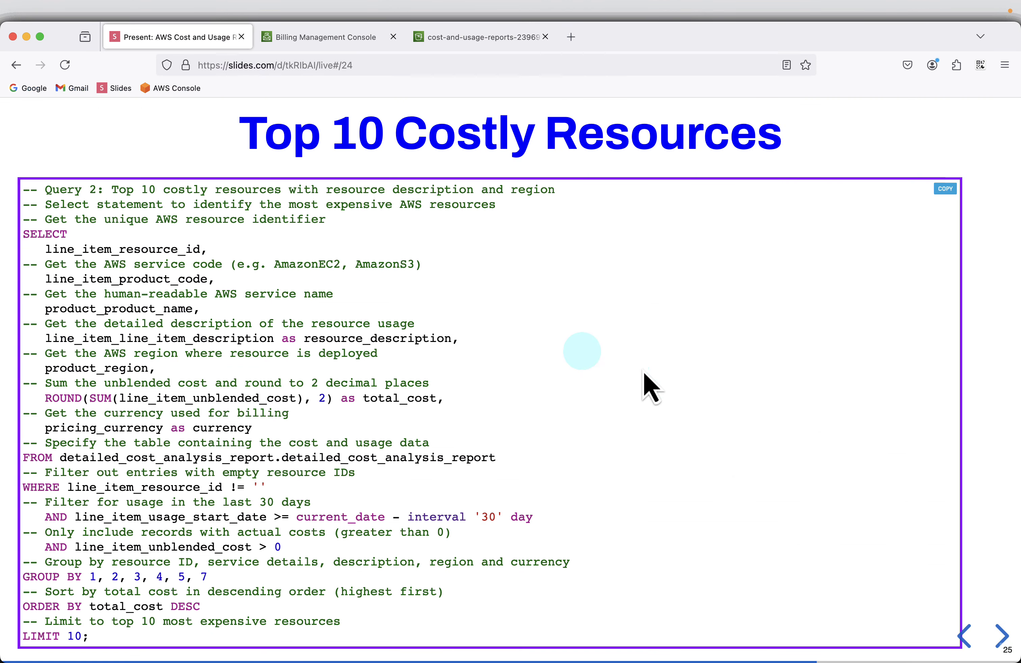
click(1002, 637)
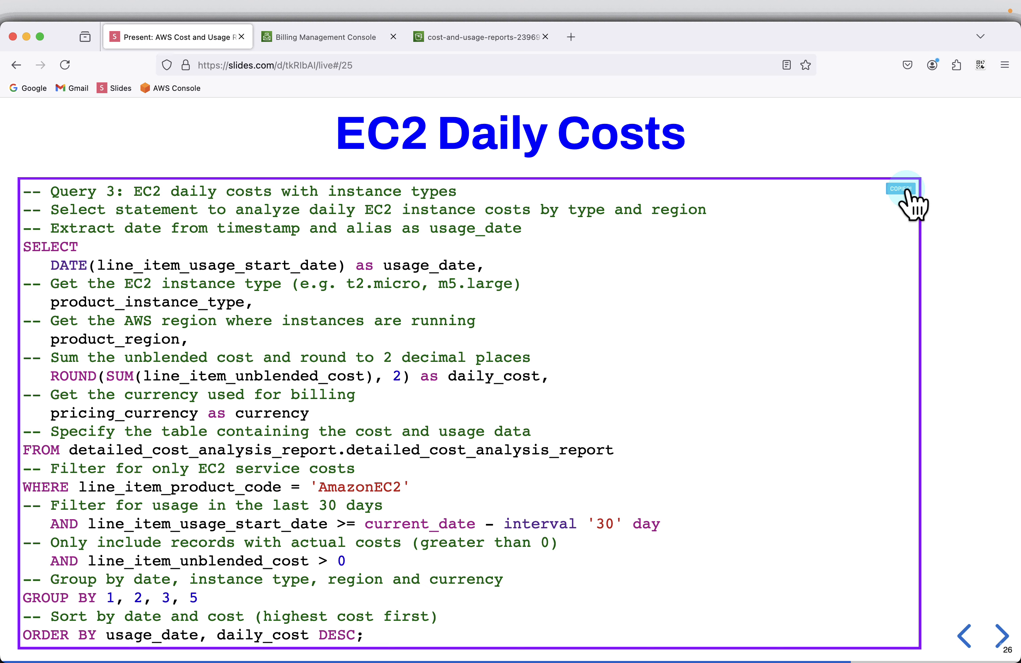
Copy the EC2 daily costs query into new tab Query 18 and run it, returning 4 rows.
click(906, 190)
key(super+Tab)
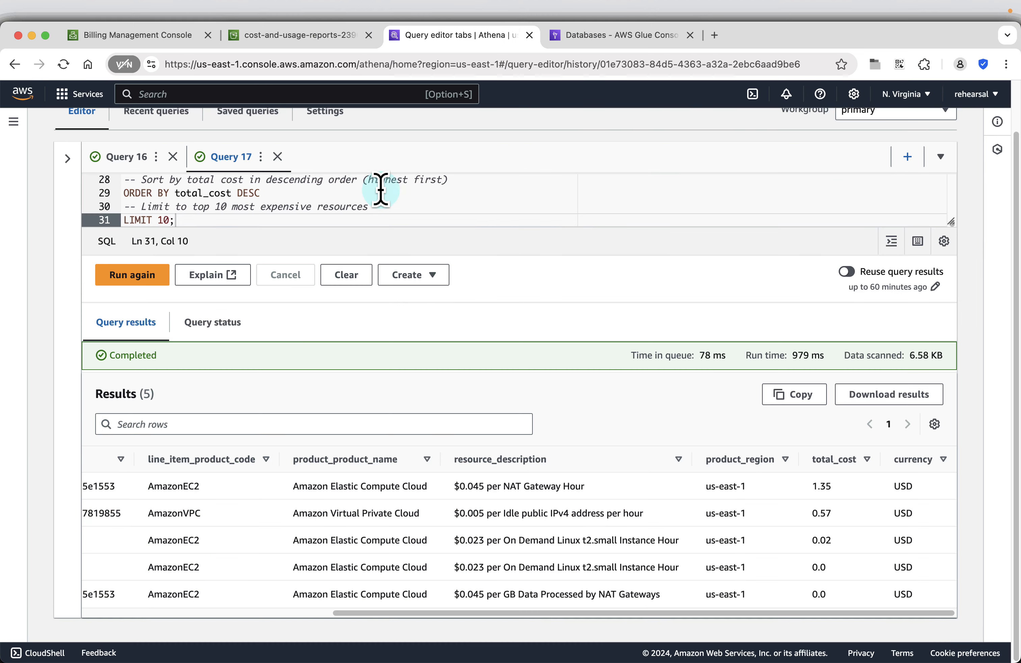
scroll(394, 197, up, 4)
click(907, 156)
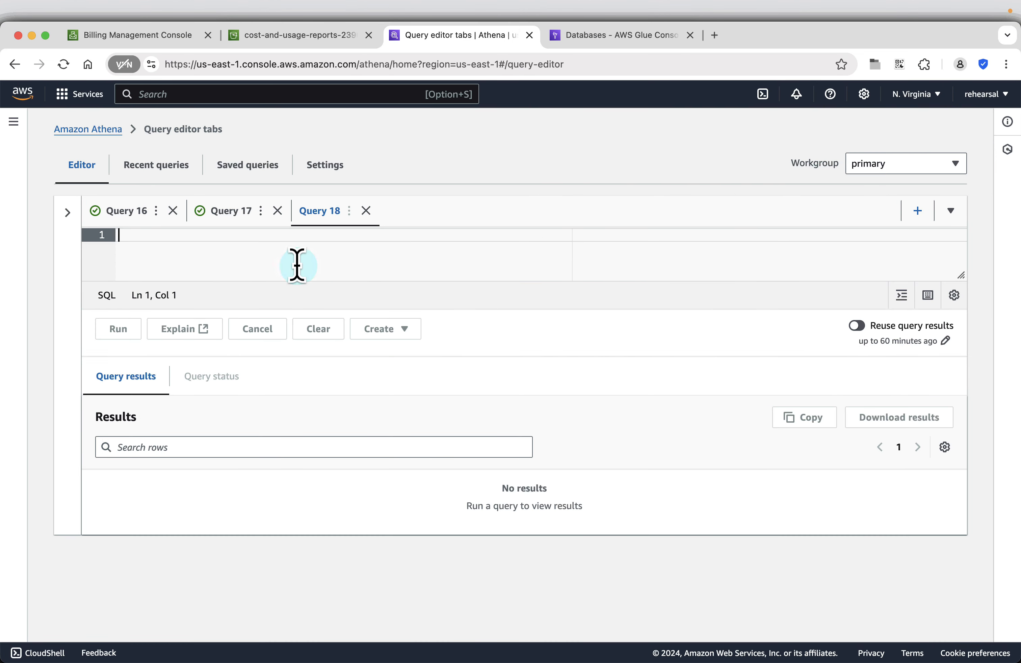
key(super+v)
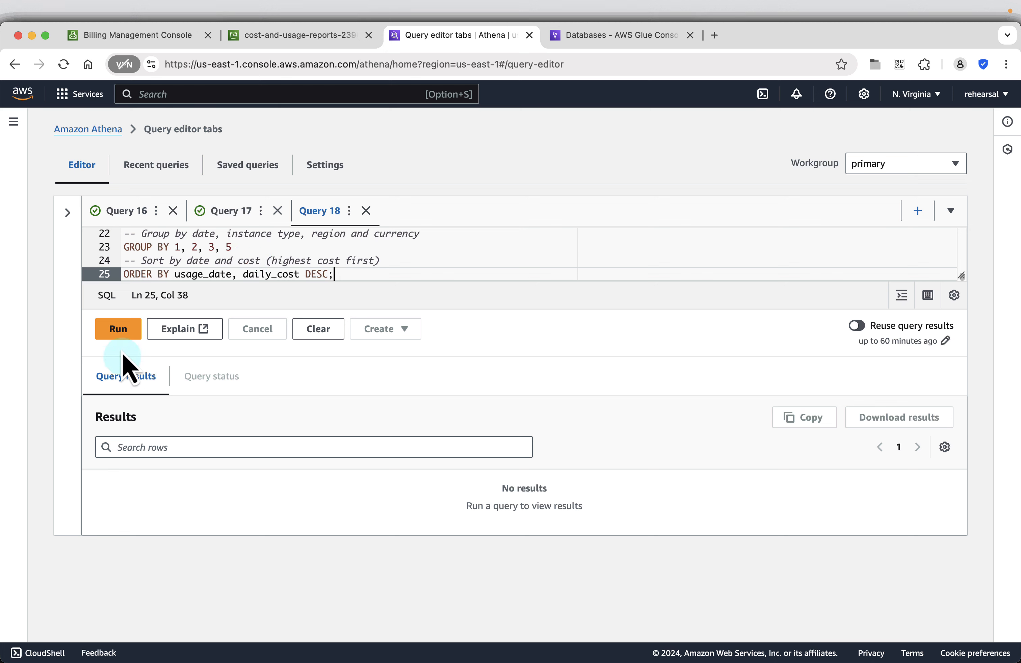
click(124, 332)
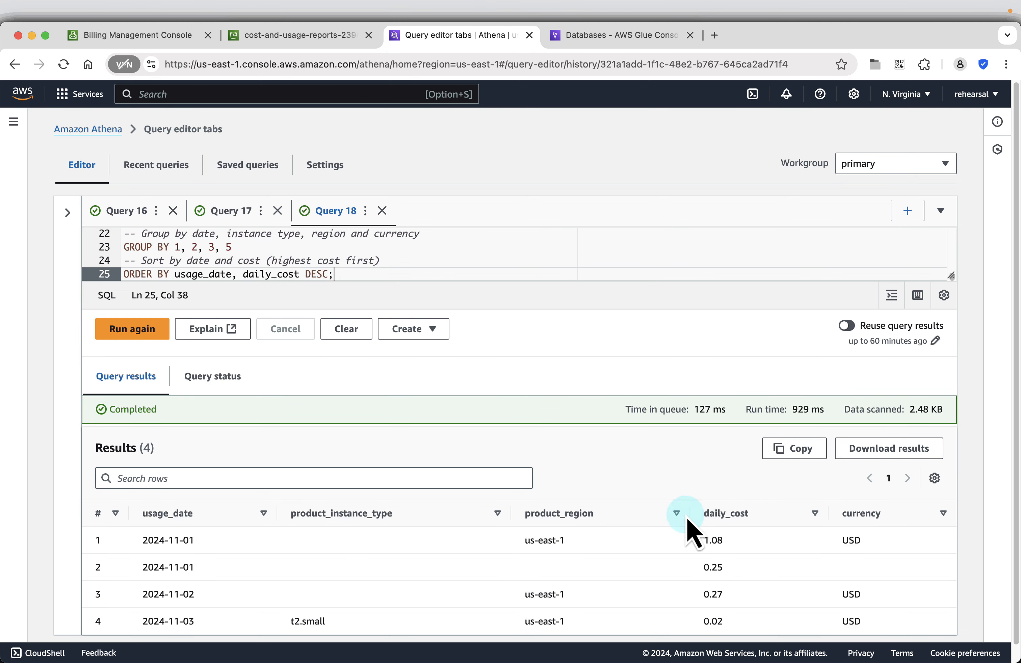
scroll(690, 529, down, 1)
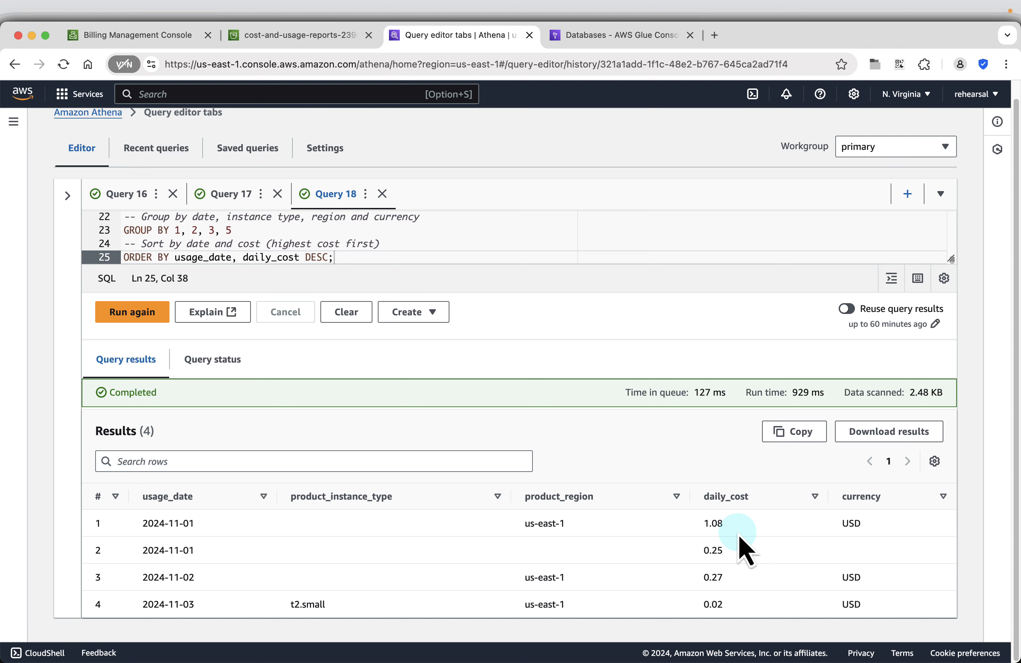
Show the Total Cost By Service slide with its November 2024 cost-by-service query.
key(super+Tab)
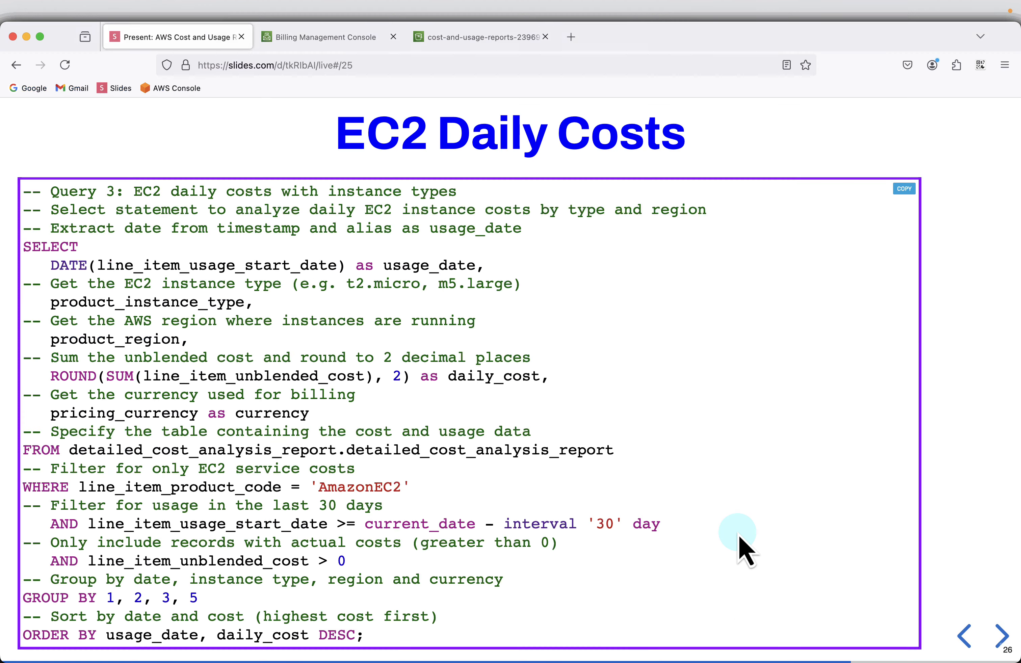
click(1002, 638)
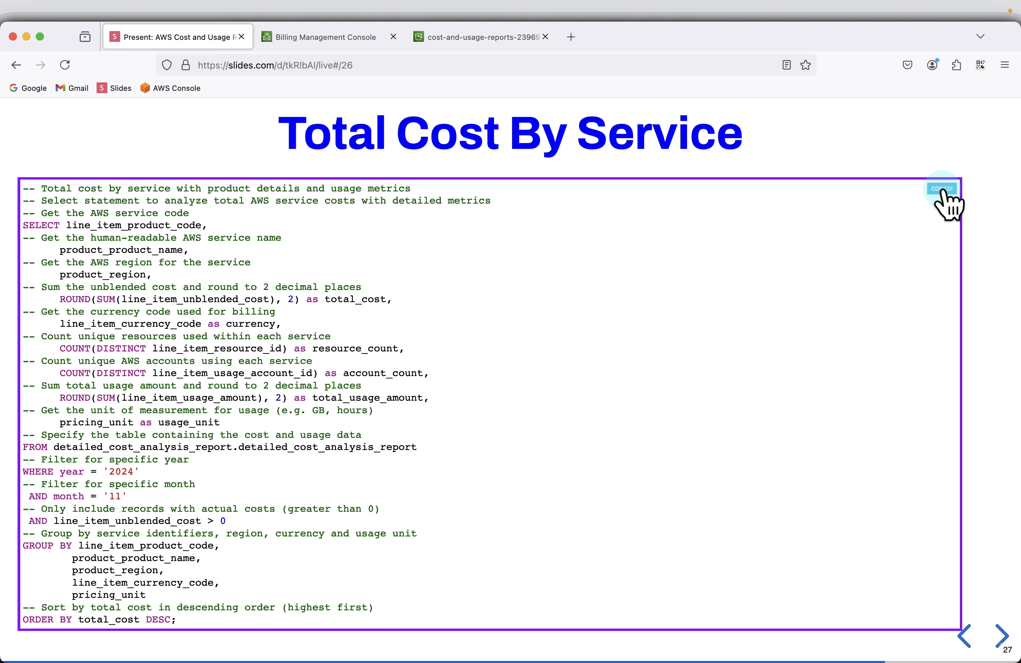
Copy the total cost by service query into new tab Query 19 and run it.
click(943, 190)
key(super+Tab)
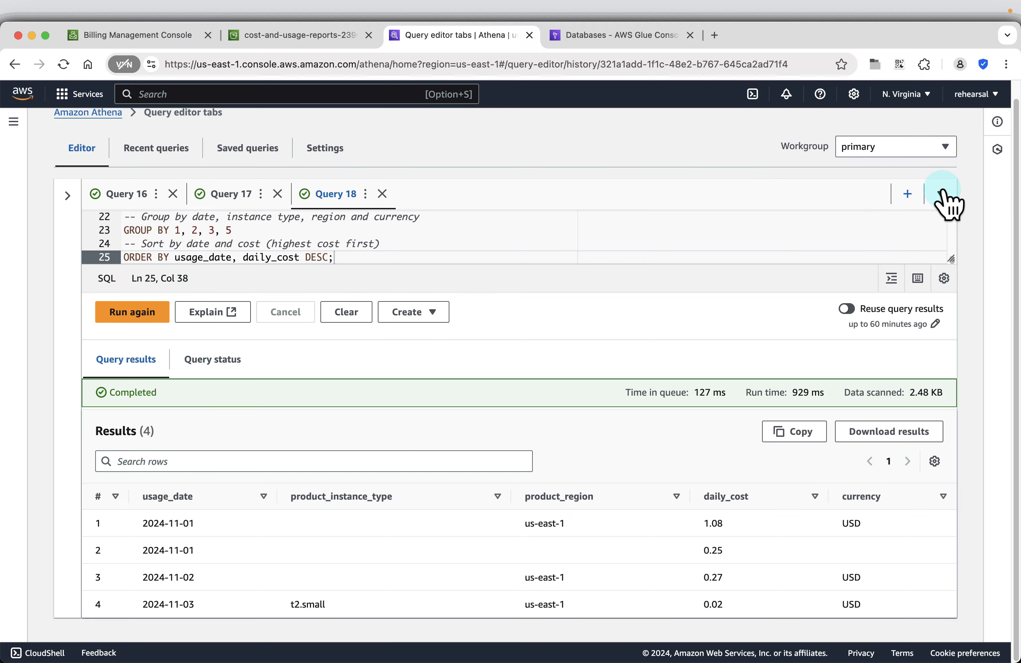
click(896, 196)
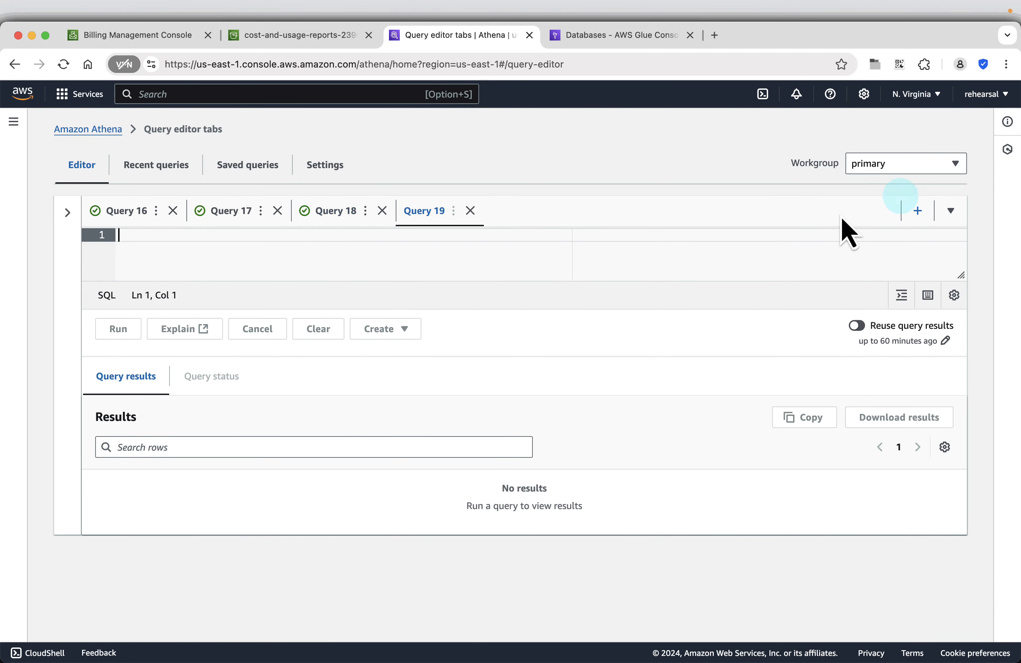
key(super+v)
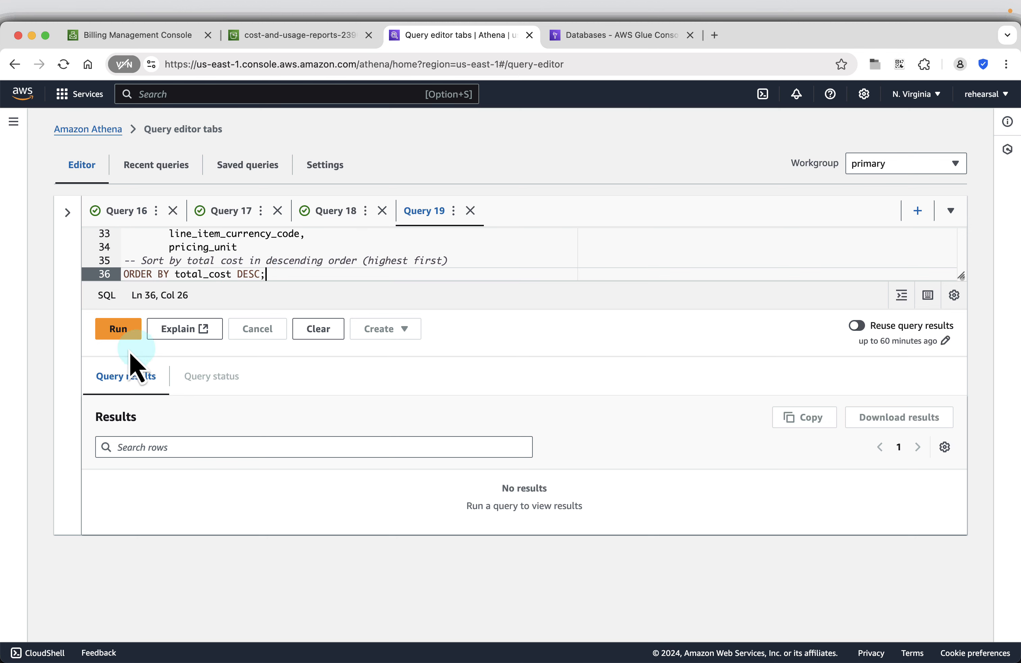
click(124, 332)
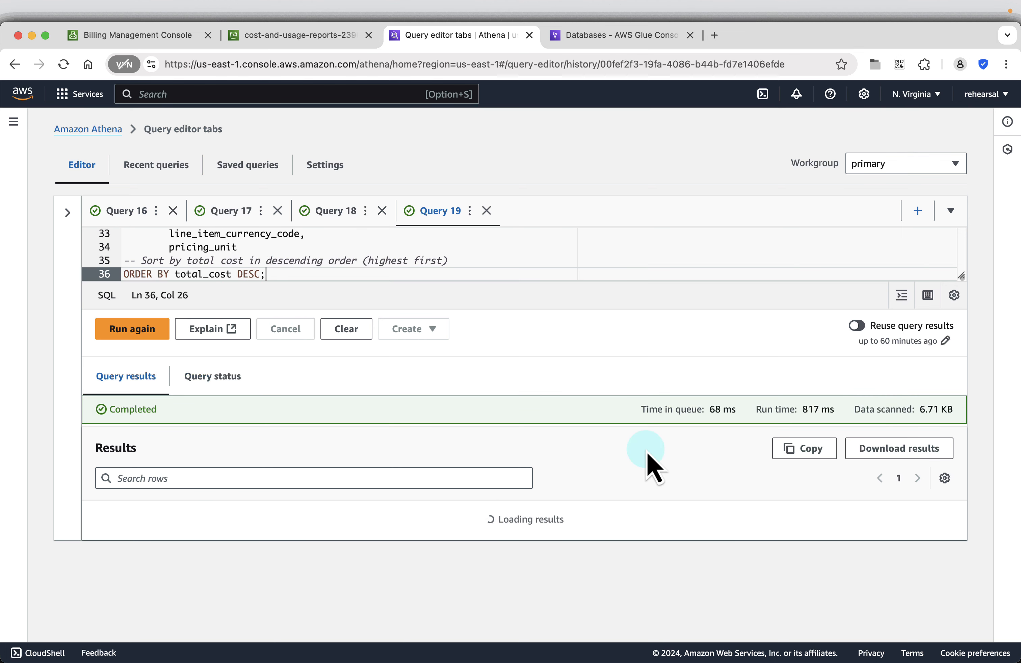
Review the five service cost rows, led by Amazon Elastic Compute Cloud at 1.37 USD.
scroll(648, 456, down, 3)
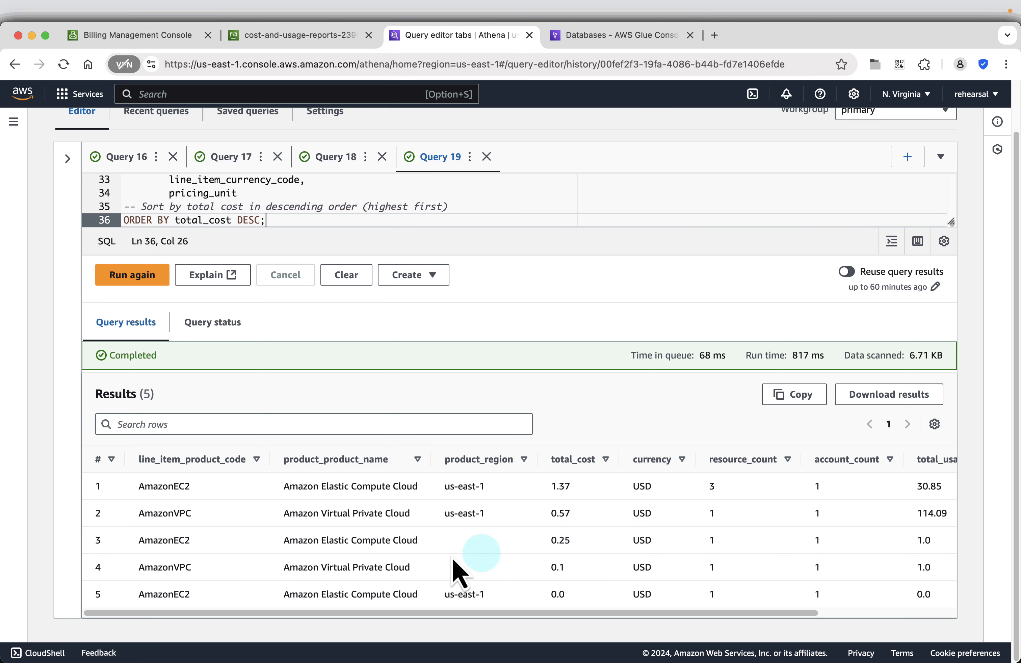
scroll(835, 556, right, 2)
scroll(837, 558, right, 3)
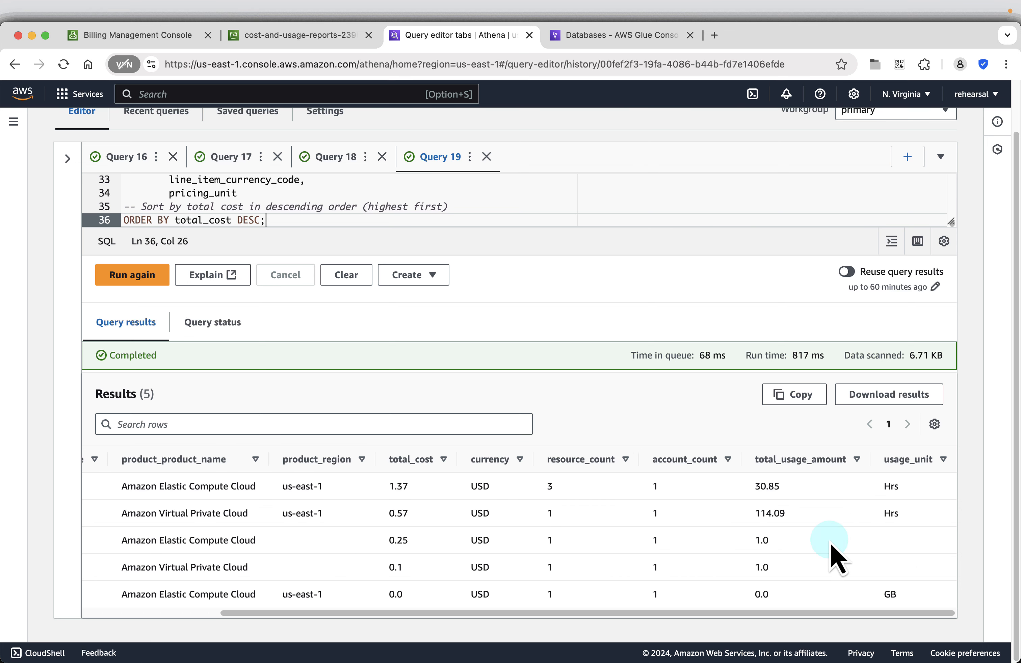
scroll(835, 556, left, 5)
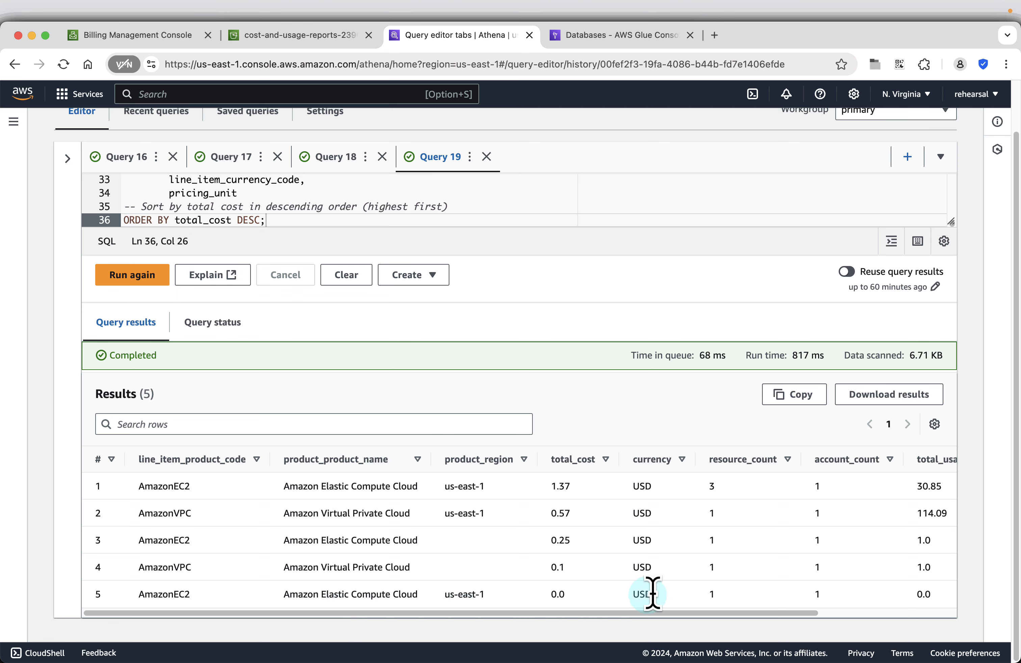
scroll(711, 598, right, 5)
scroll(714, 597, right, 1)
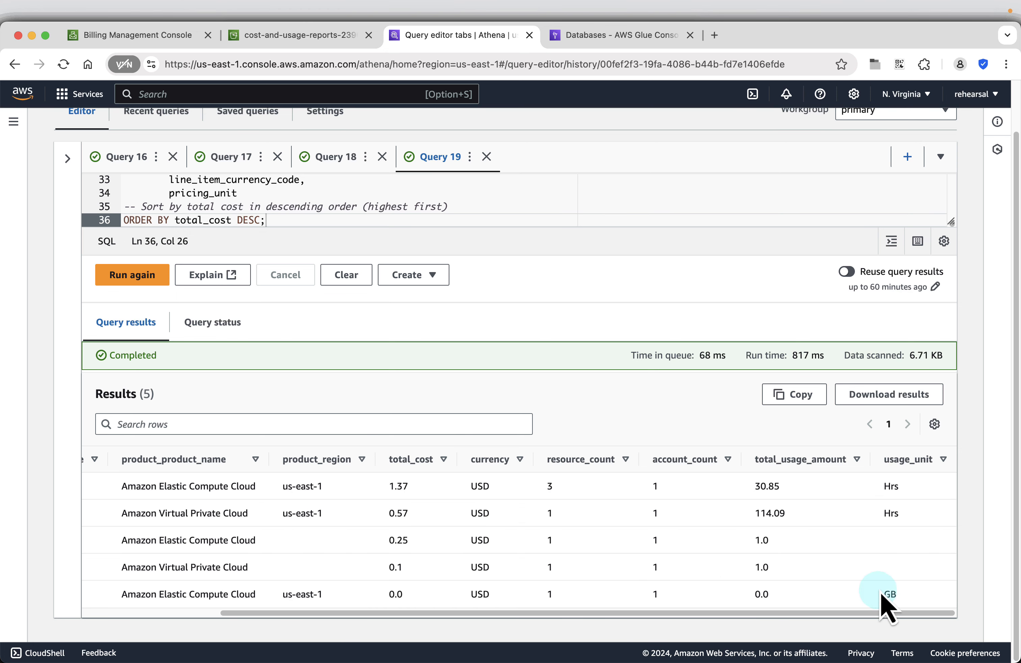
scroll(555, 558, up, 2)
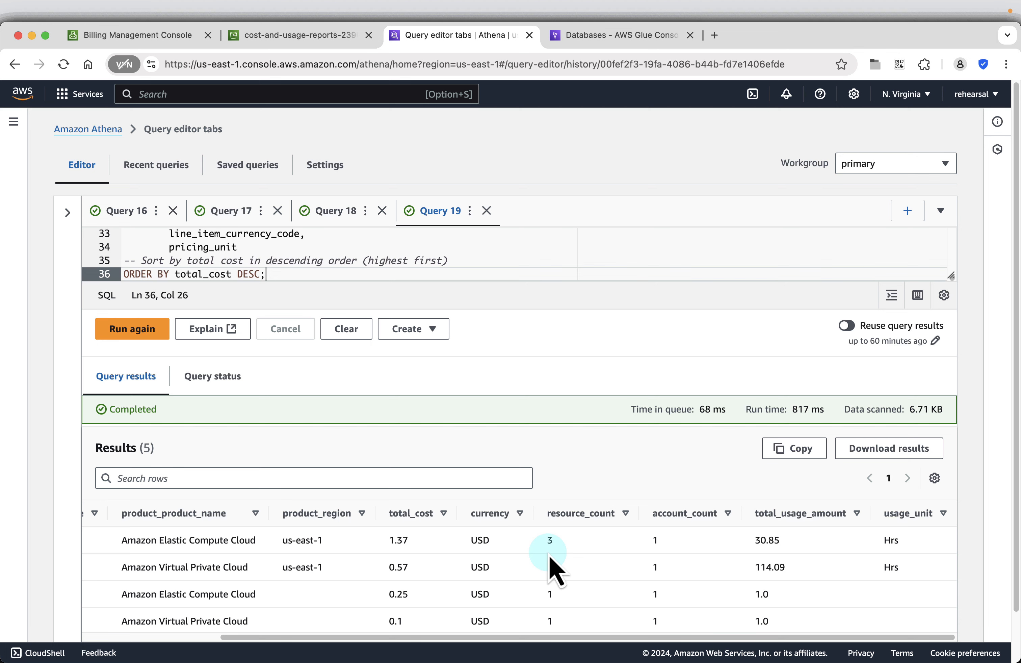